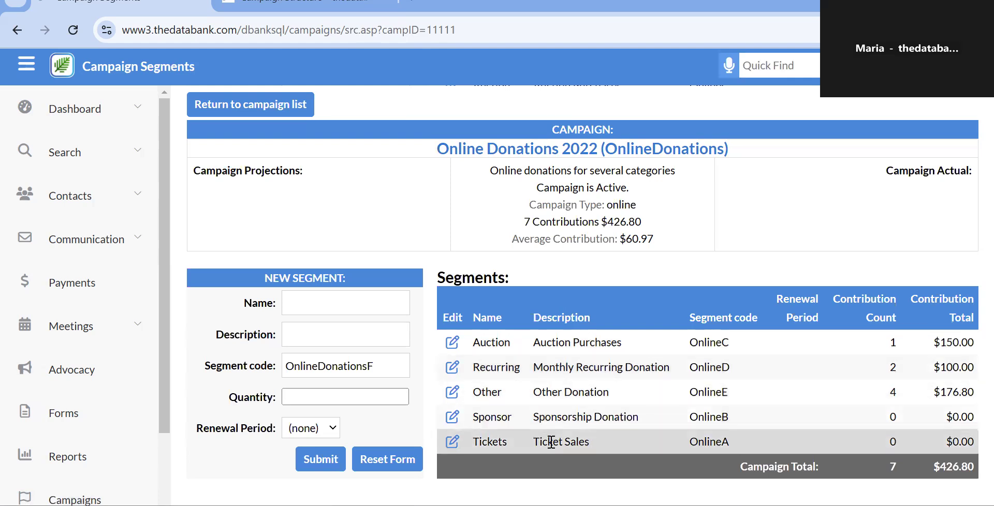
Return to the Campaign Data list and scroll down the table to the DonorLevel campaign.
{"action": "left_click", "coordinate": [282, 108]}
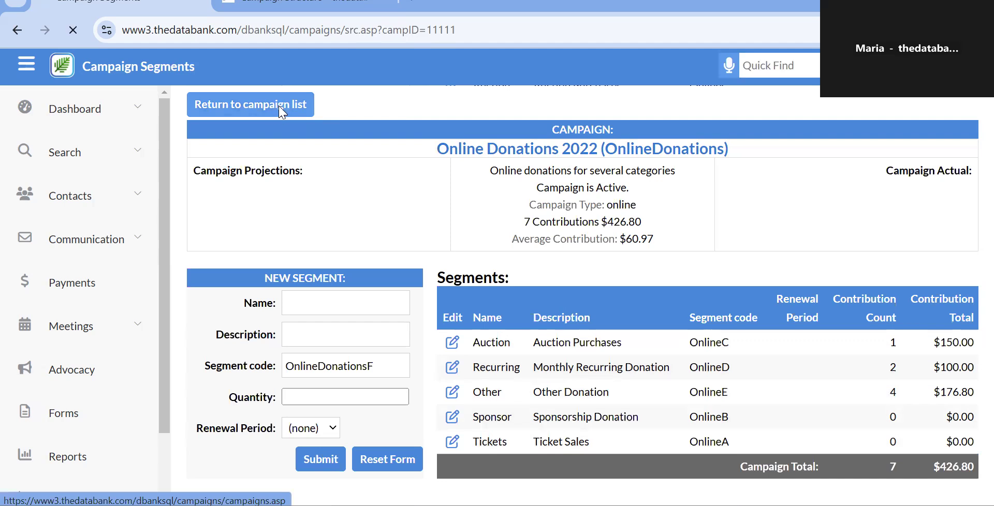
{"action": "scroll", "coordinate": [368, 308], "scroll_direction": "down", "scroll_amount": 2}
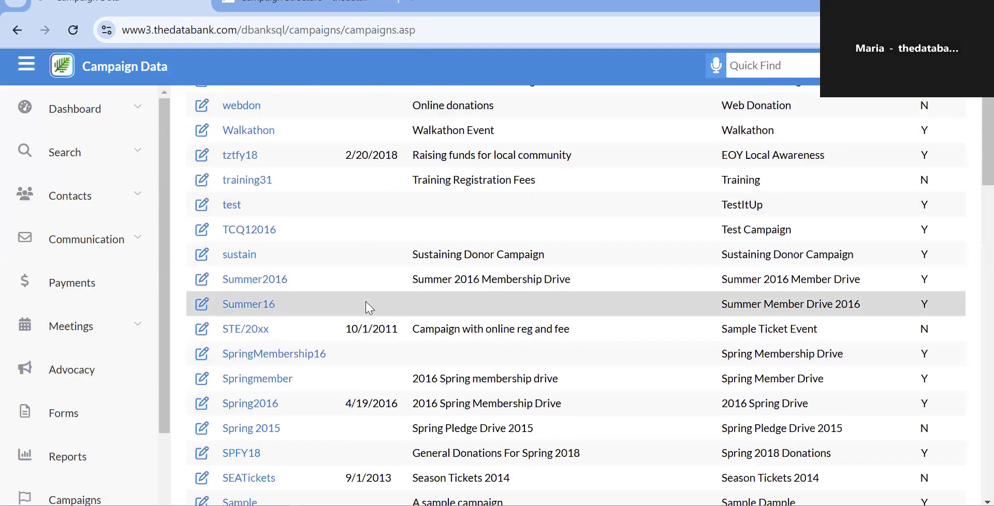
{"action": "scroll", "coordinate": [367, 308], "scroll_direction": "down", "scroll_amount": 2}
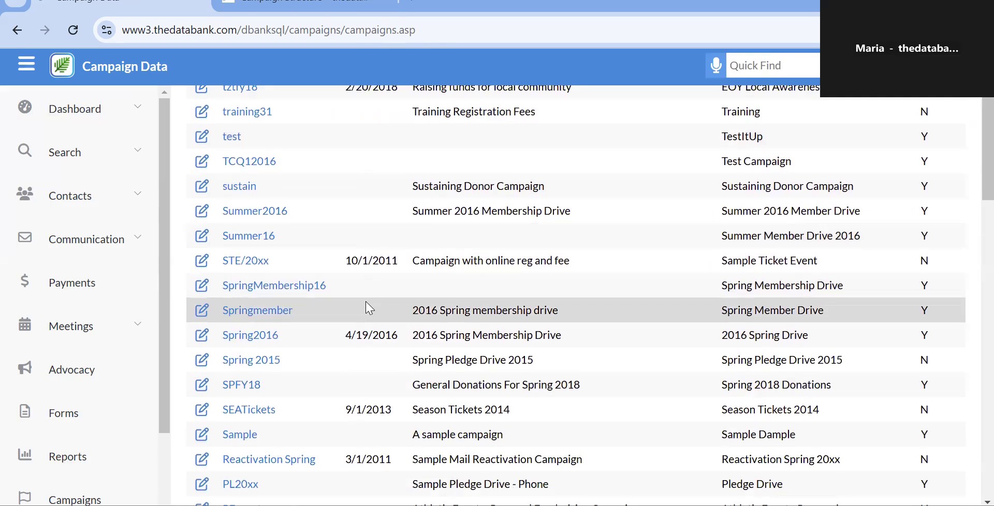
{"action": "scroll", "coordinate": [368, 308], "scroll_direction": "down", "scroll_amount": 6}
{"action": "scroll", "coordinate": [367, 308], "scroll_direction": "down", "scroll_amount": 4}
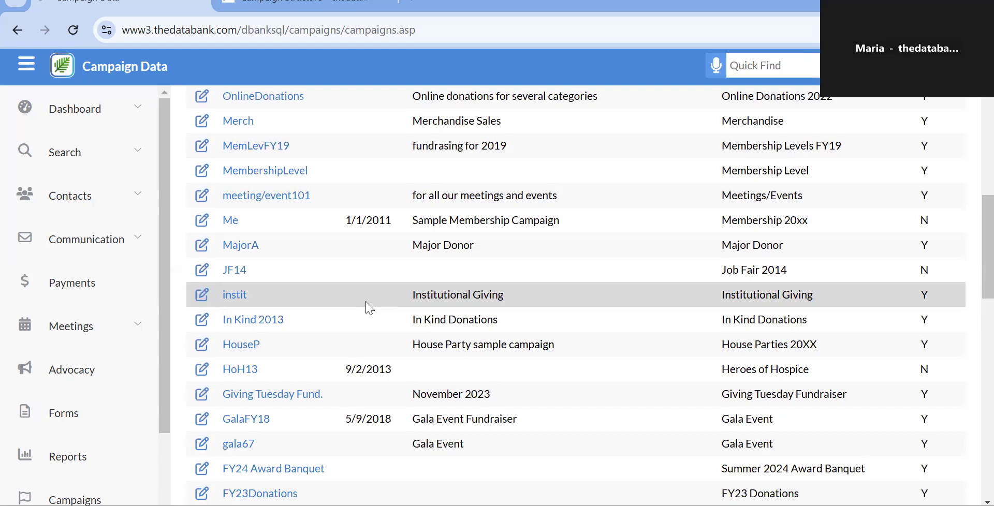
{"action": "scroll", "coordinate": [368, 308], "scroll_direction": "down", "scroll_amount": 4}
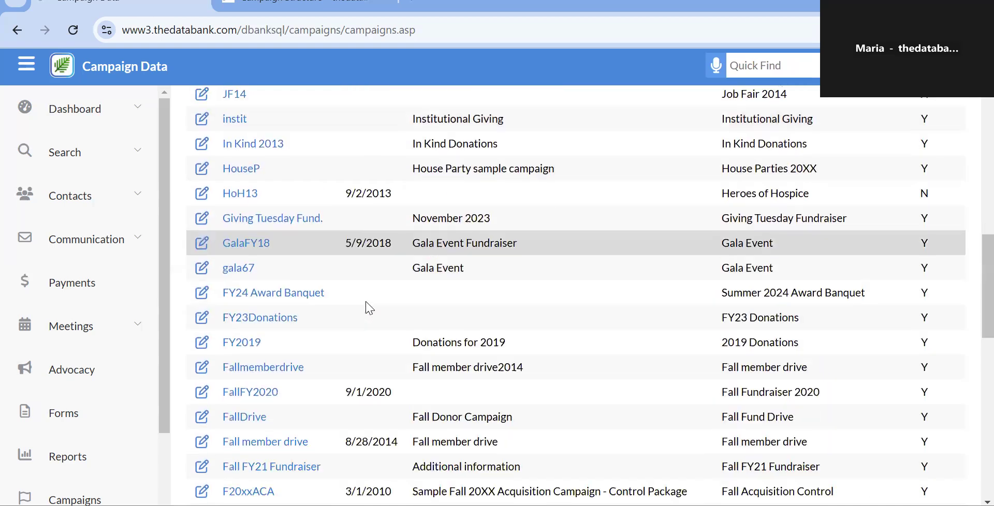
{"action": "scroll", "coordinate": [366, 302], "scroll_direction": "down", "scroll_amount": 1}
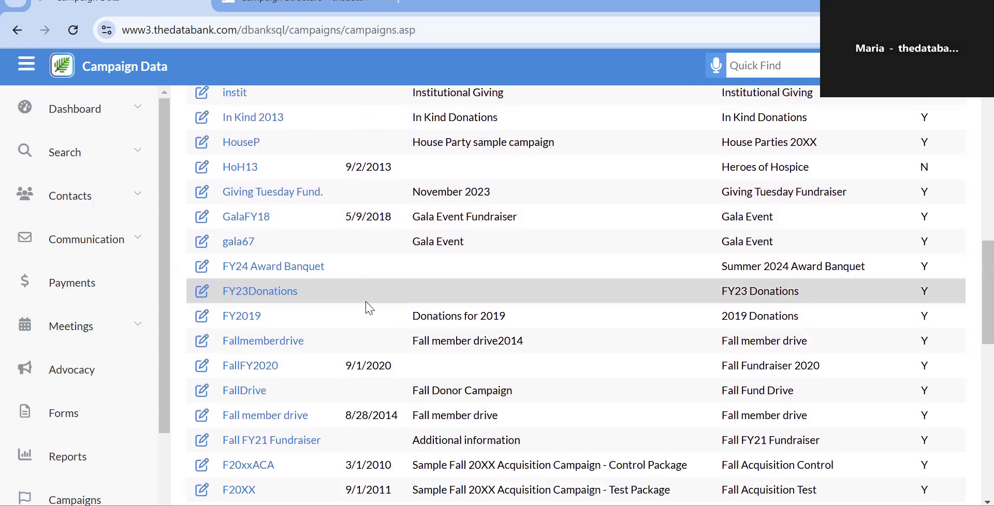
{"action": "scroll", "coordinate": [368, 308], "scroll_direction": "down", "scroll_amount": 5}
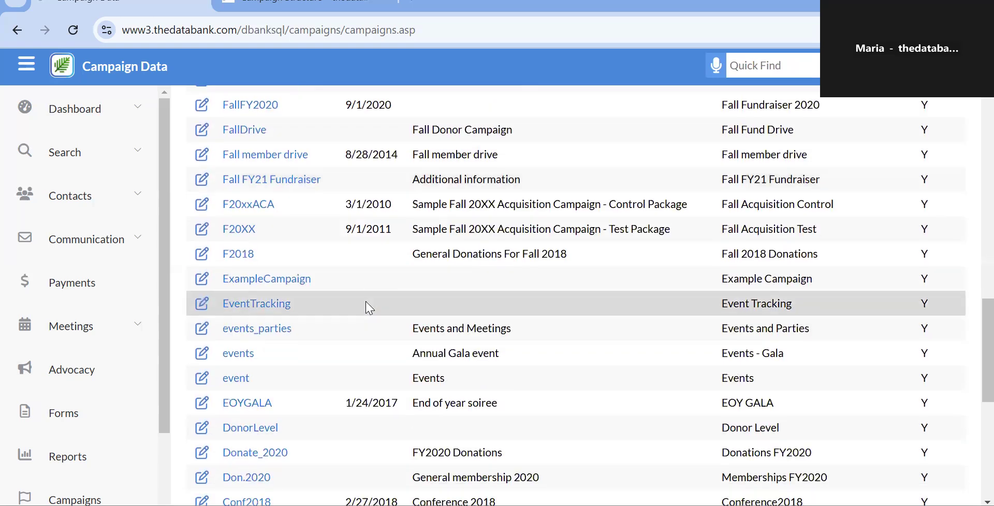
{"action": "scroll", "coordinate": [367, 308], "scroll_direction": "down", "scroll_amount": 2}
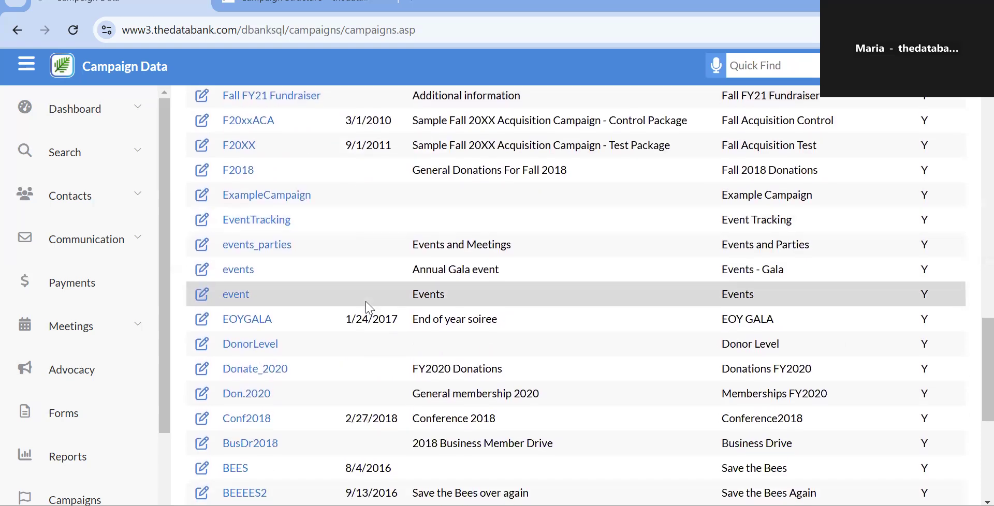
{"action": "scroll", "coordinate": [367, 307], "scroll_direction": "down", "scroll_amount": 2}
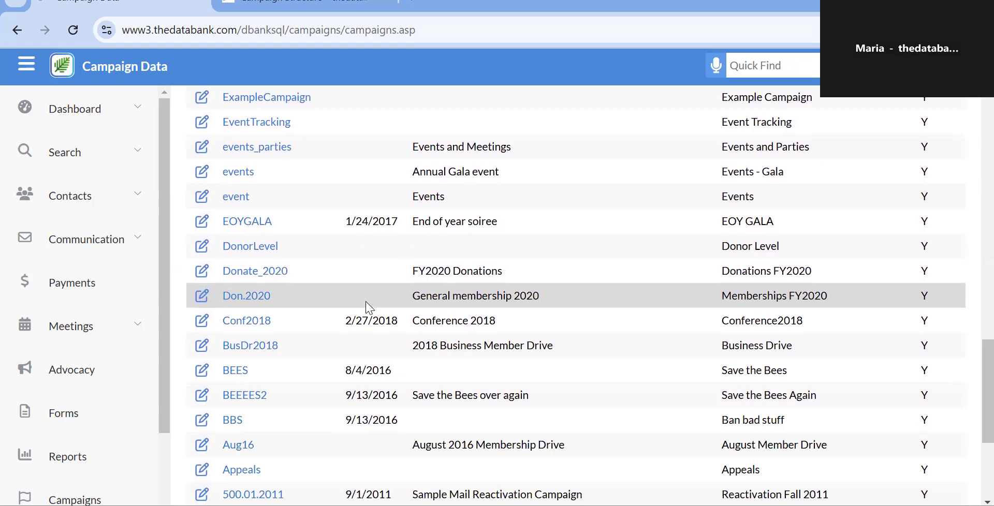
{"action": "scroll", "coordinate": [367, 308], "scroll_direction": "down", "scroll_amount": 1}
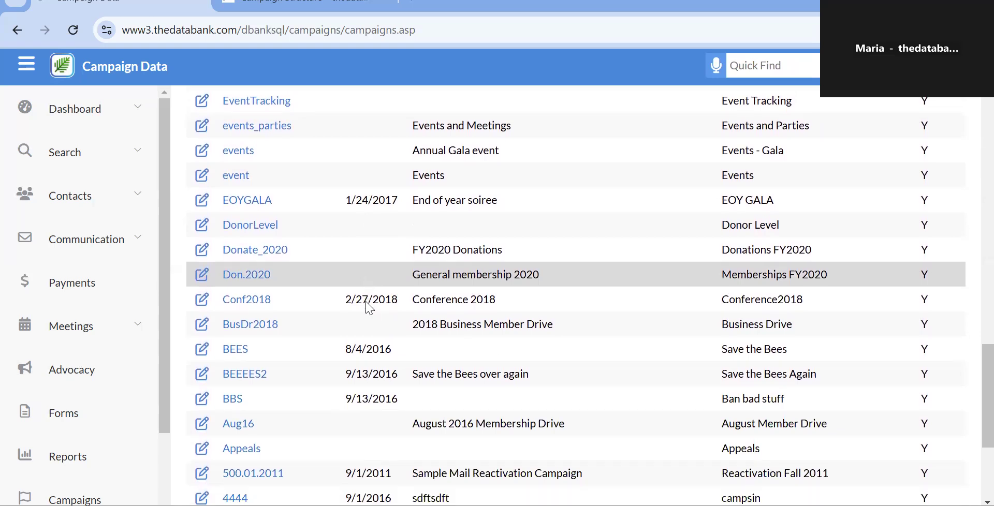
Open DonorLevel's segments (three segments, $1,350.00), then expand and collapse the sidebar Search section.
{"action": "left_click", "coordinate": [239, 219]}
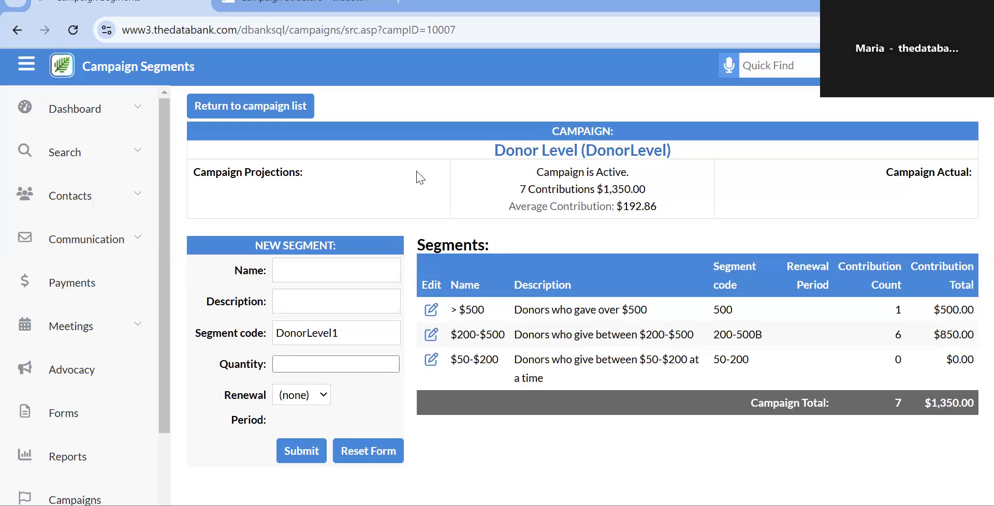
{"action": "left_click", "coordinate": [140, 151]}
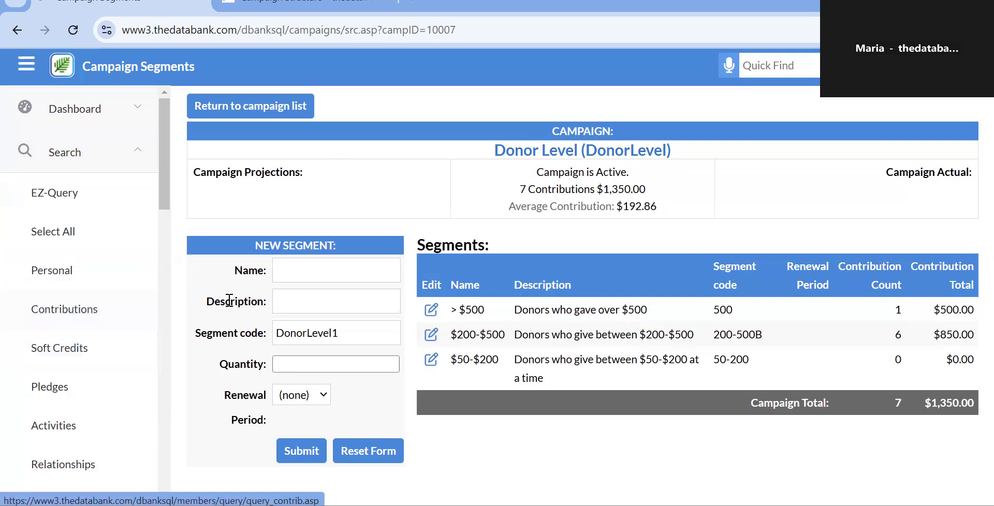
{"action": "scroll", "coordinate": [156, 307], "scroll_direction": "down", "scroll_amount": 1}
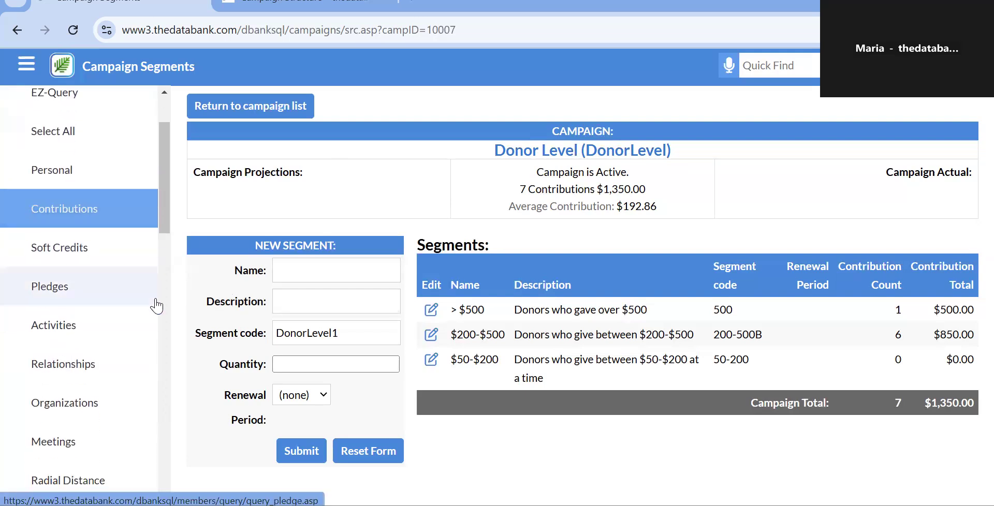
{"action": "scroll", "coordinate": [138, 137], "scroll_direction": "up", "scroll_amount": 1}
{"action": "left_click", "coordinate": [139, 136]}
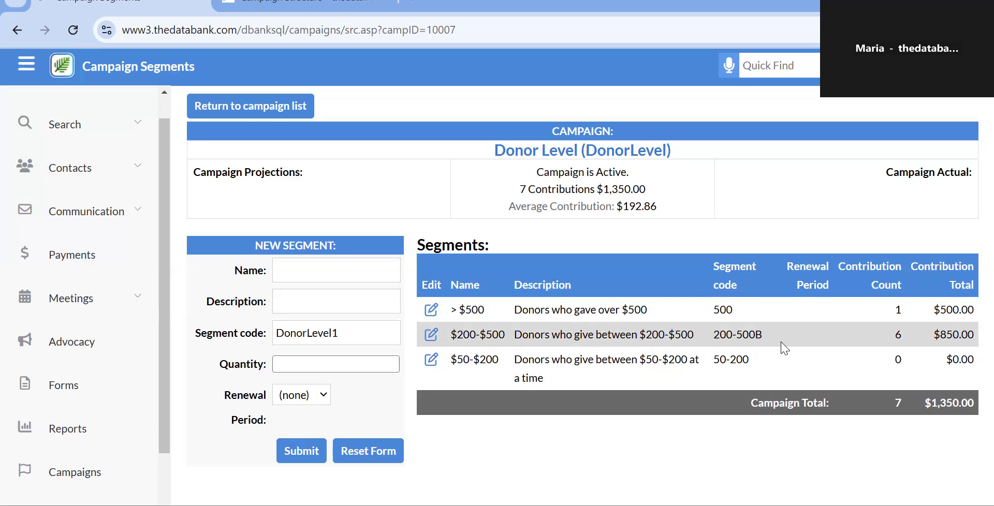
Go back to the campaign list and scroll down through the campaigns.
{"action": "left_click", "coordinate": [262, 107]}
{"action": "scroll", "coordinate": [252, 239], "scroll_direction": "down", "scroll_amount": 3}
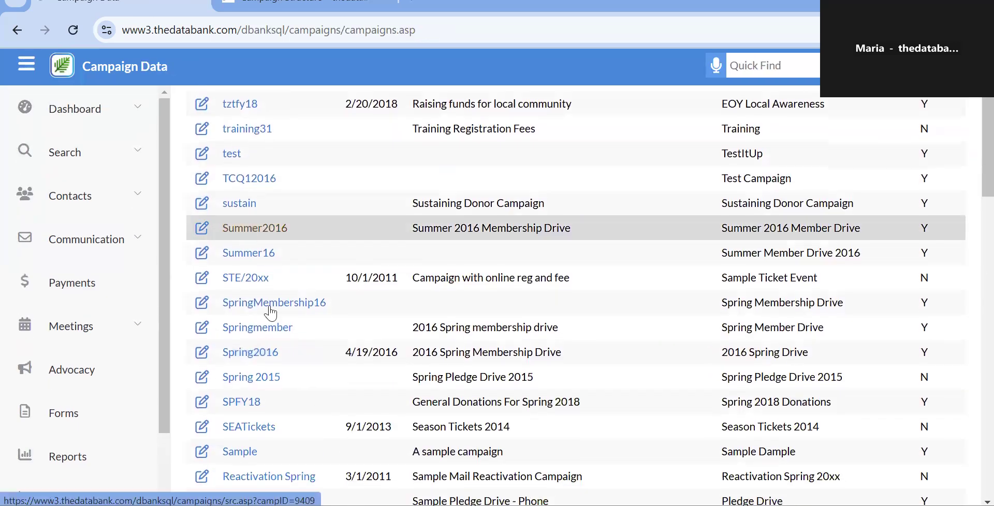
{"action": "scroll", "coordinate": [284, 366], "scroll_direction": "down", "scroll_amount": 5}
{"action": "scroll", "coordinate": [284, 365], "scroll_direction": "down", "scroll_amount": 4}
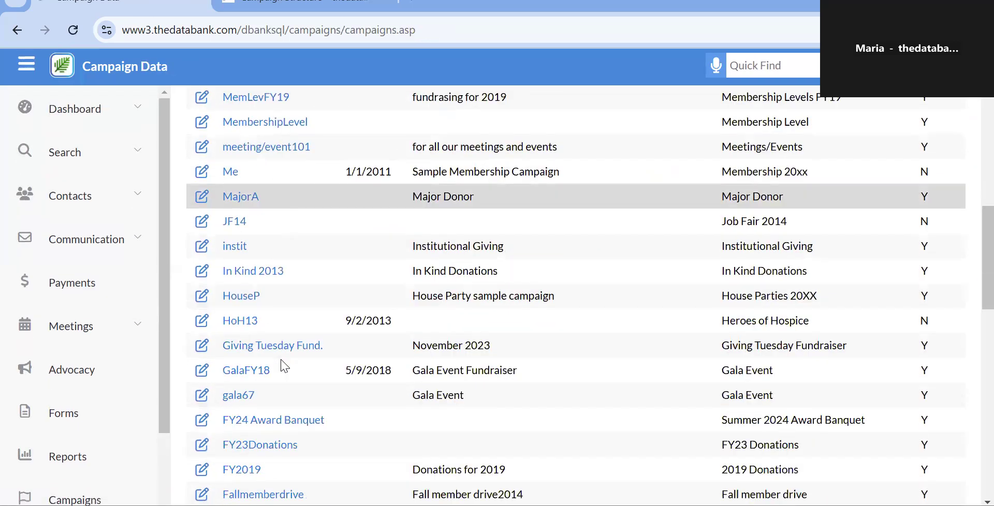
{"action": "scroll", "coordinate": [283, 365], "scroll_direction": "down", "scroll_amount": 4}
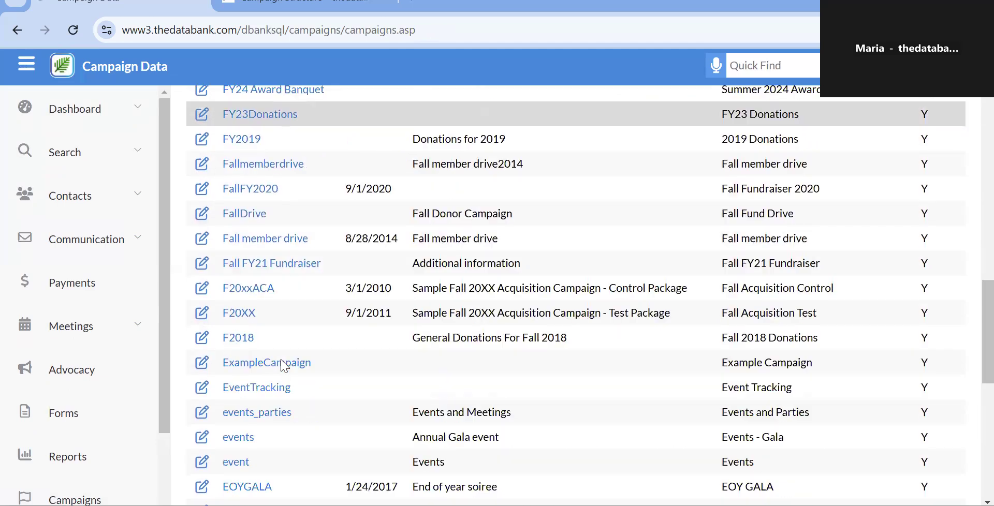
{"action": "scroll", "coordinate": [282, 365], "scroll_direction": "down", "scroll_amount": 1}
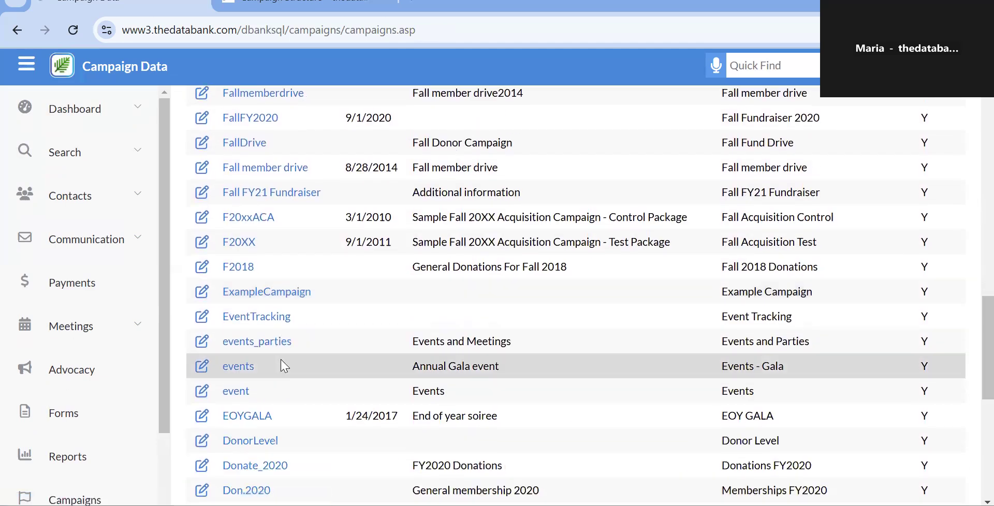
{"action": "scroll", "coordinate": [284, 366], "scroll_direction": "down", "scroll_amount": 2}
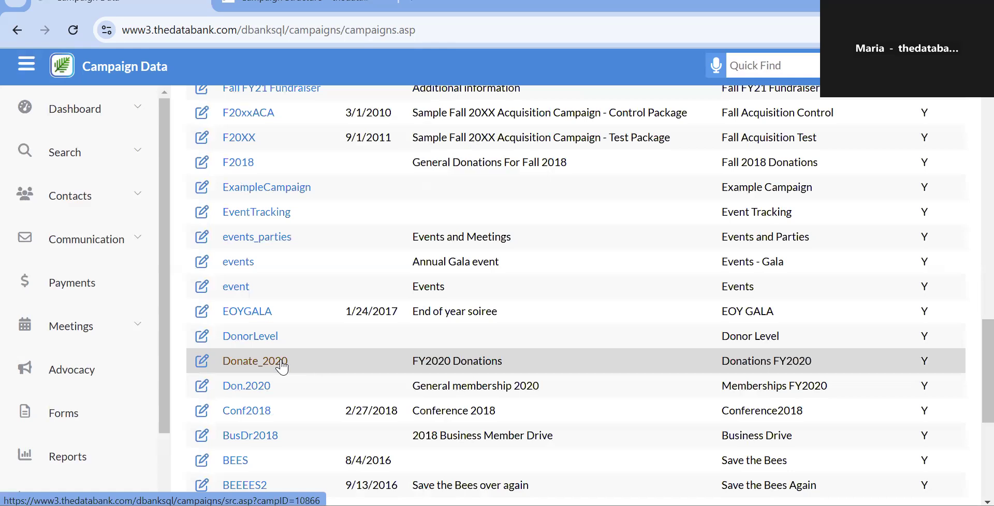
Revisit DonorLevel's segments, then return to the list showing MembershipLevel and Major Donor.
{"action": "left_click", "coordinate": [240, 336]}
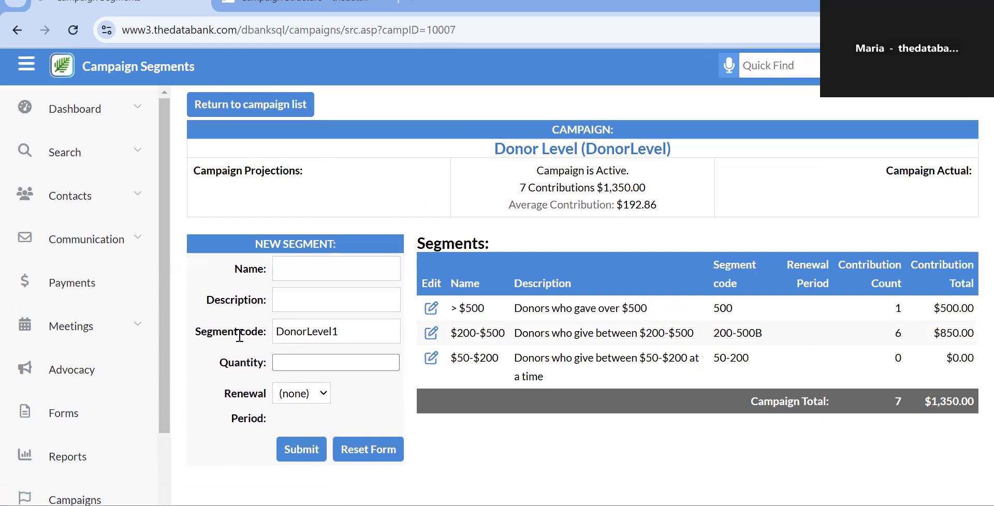
{"action": "left_click", "coordinate": [209, 109]}
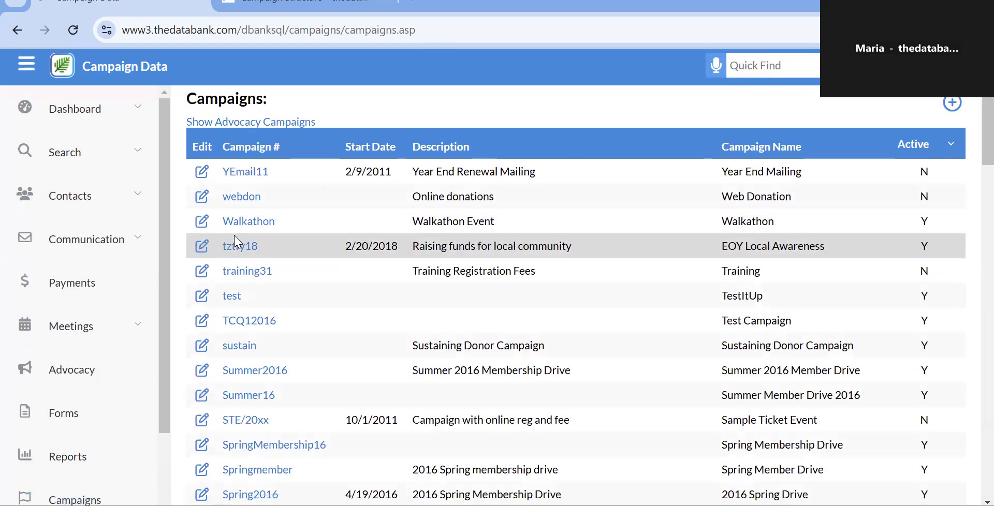
{"action": "scroll", "coordinate": [235, 241], "scroll_direction": "down", "scroll_amount": 12}
{"action": "scroll", "coordinate": [234, 240], "scroll_direction": "up", "scroll_amount": 3}
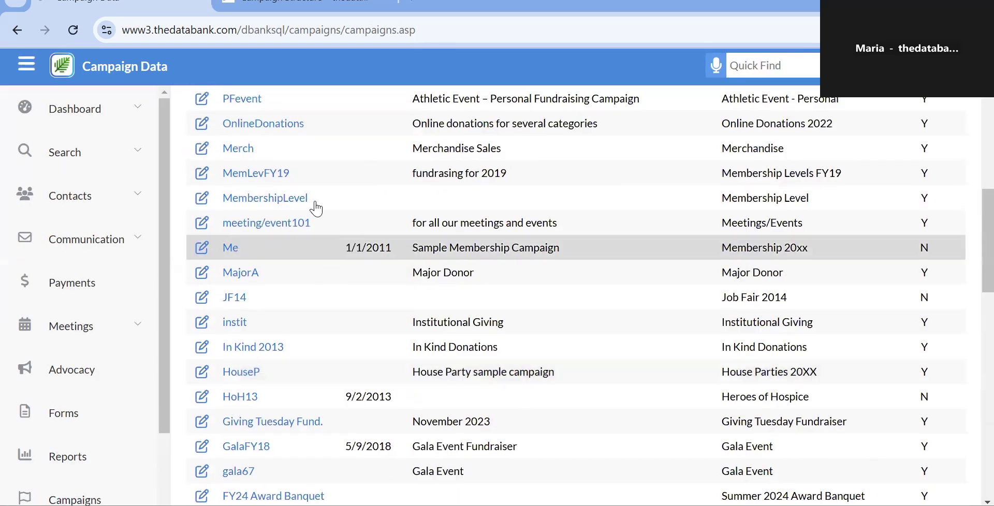
{"action": "left_click", "coordinate": [293, 200]}
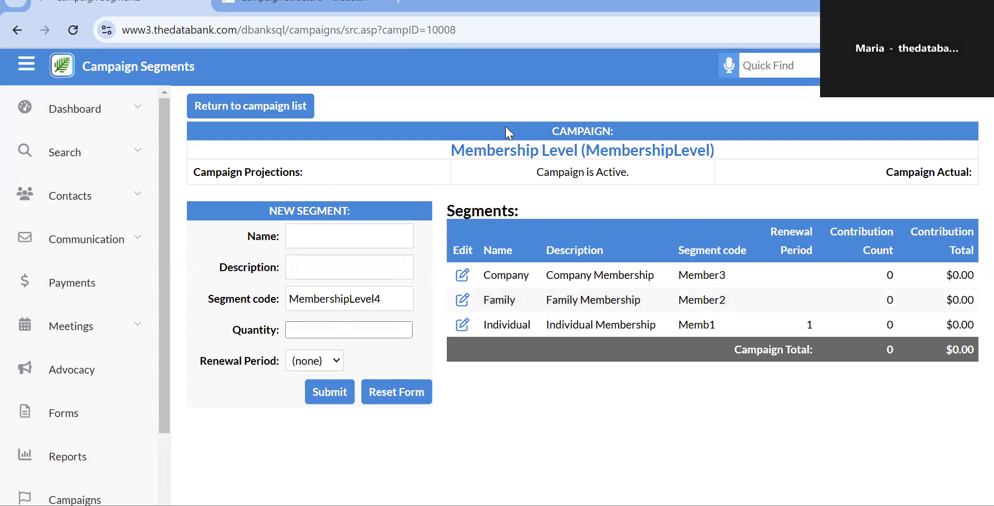
{"action": "left_click", "coordinate": [304, 106]}
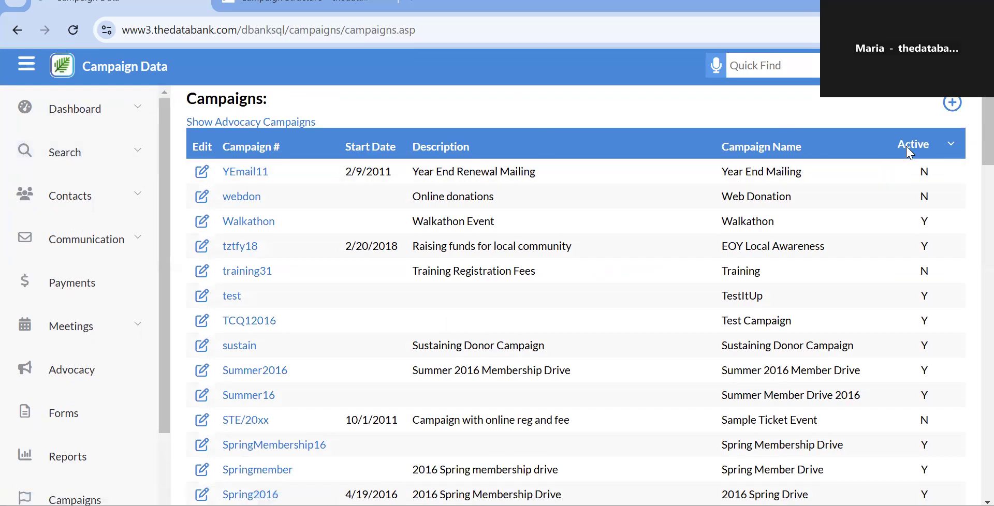
Filter the Active column to Yes so only campaigns flagged Y are listed.
{"action": "left_click", "coordinate": [951, 147]}
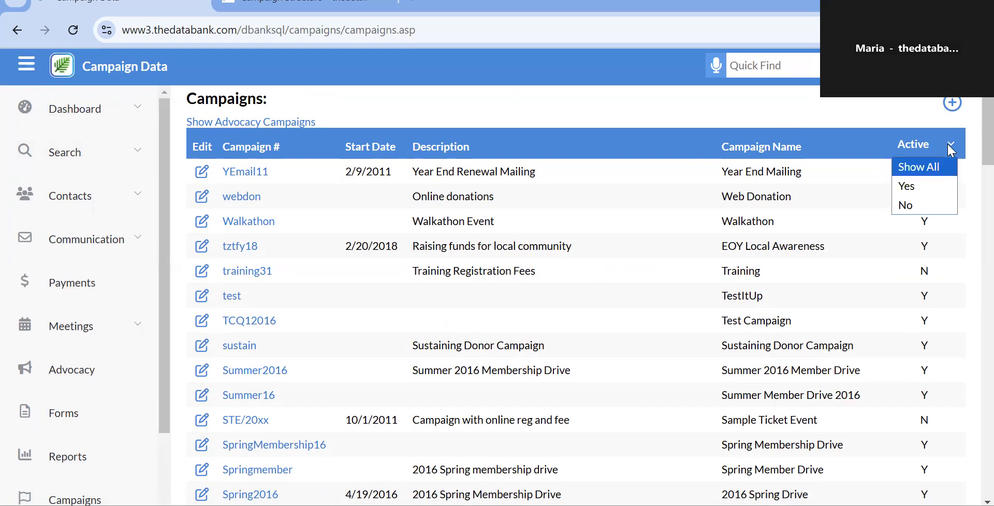
{"action": "left_click", "coordinate": [917, 188]}
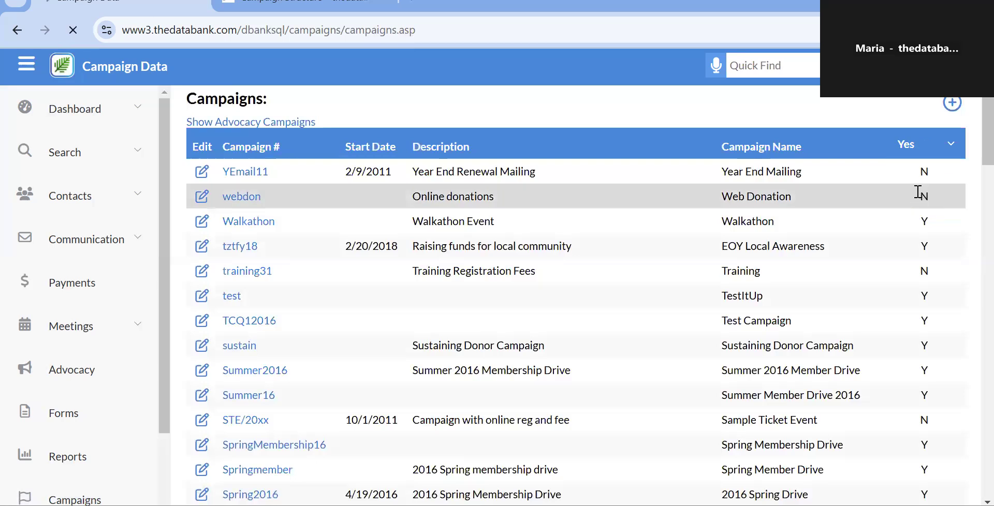
{"action": "scroll", "coordinate": [573, 268], "scroll_direction": "down", "scroll_amount": 3}
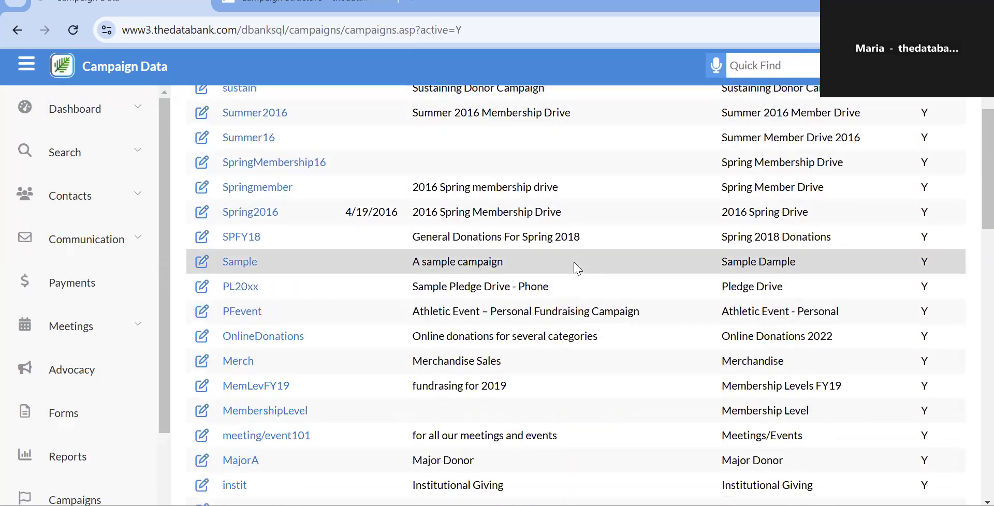
{"action": "scroll", "coordinate": [575, 269], "scroll_direction": "up", "scroll_amount": 3}
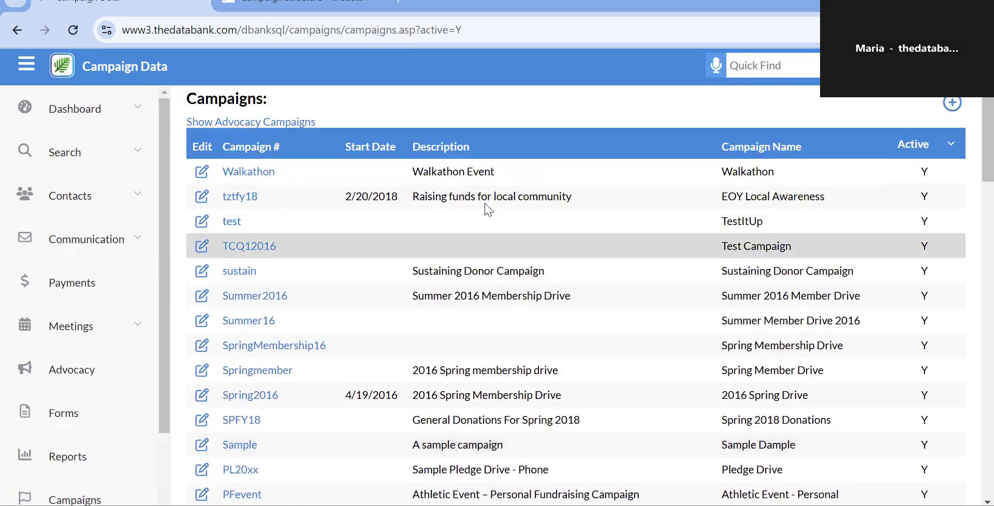
{"action": "left_click", "coordinate": [242, 152]}
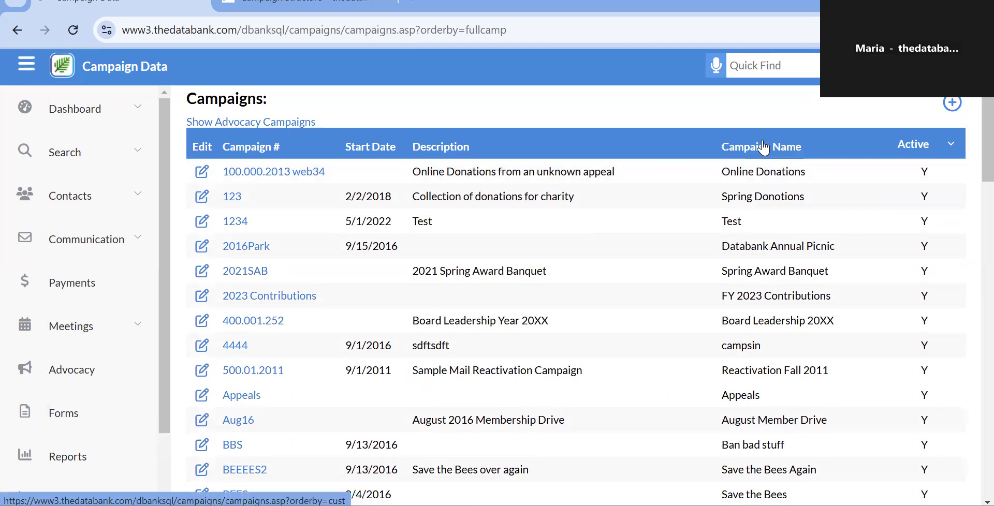
{"action": "scroll", "coordinate": [203, 374], "scroll_direction": "down", "scroll_amount": 15}
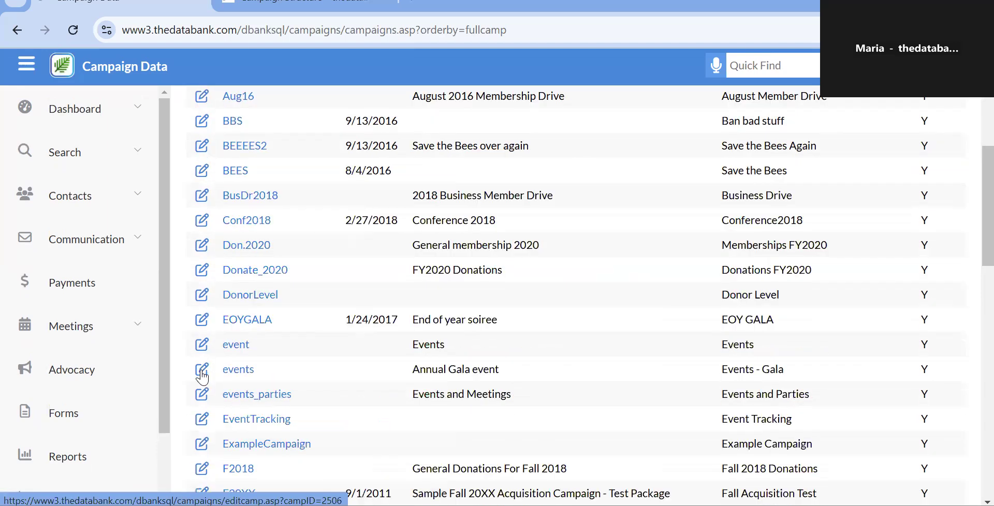
{"action": "scroll", "coordinate": [203, 374], "scroll_direction": "up", "scroll_amount": 15}
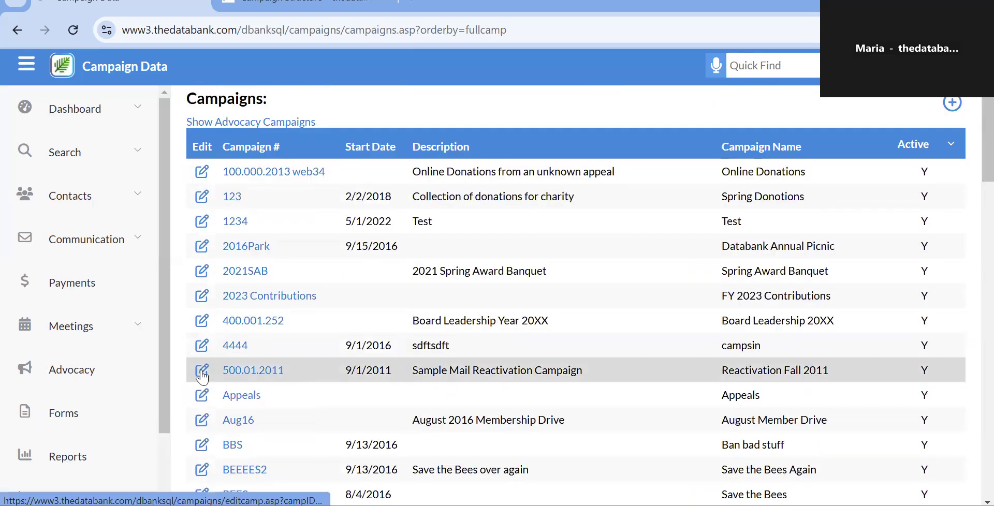
{"action": "left_click", "coordinate": [295, 124]}
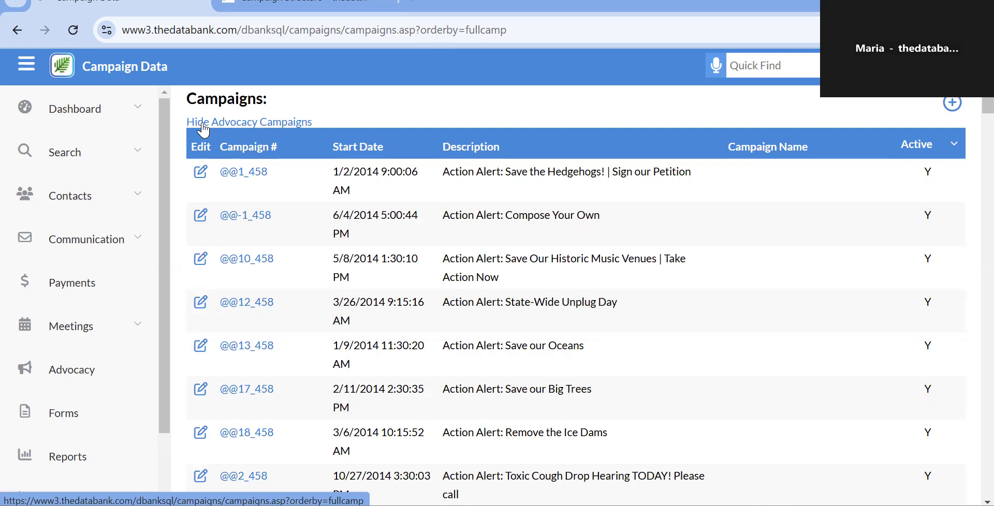
{"action": "left_click", "coordinate": [244, 125]}
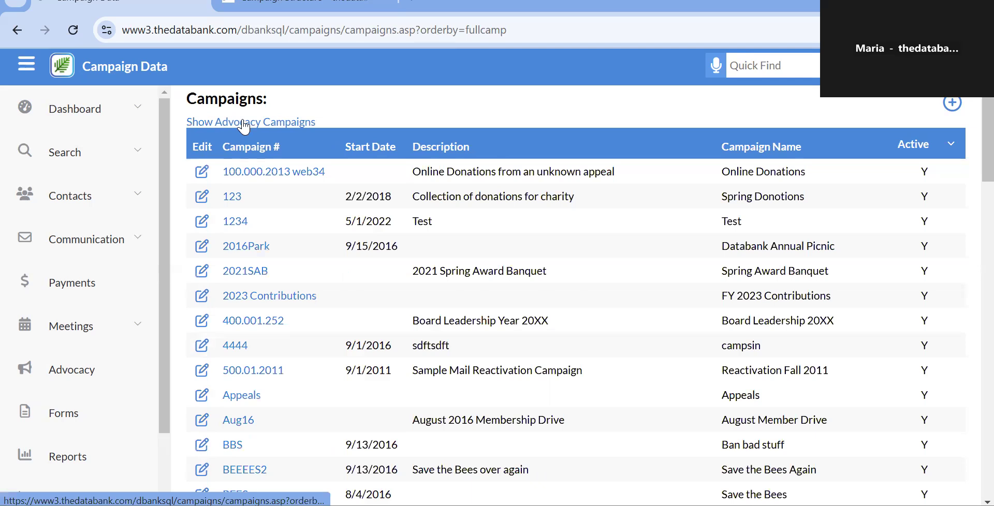
Start a new campaign record and enter FundraisingEvents as its Campaign No./Code.
{"action": "left_click", "coordinate": [958, 108]}
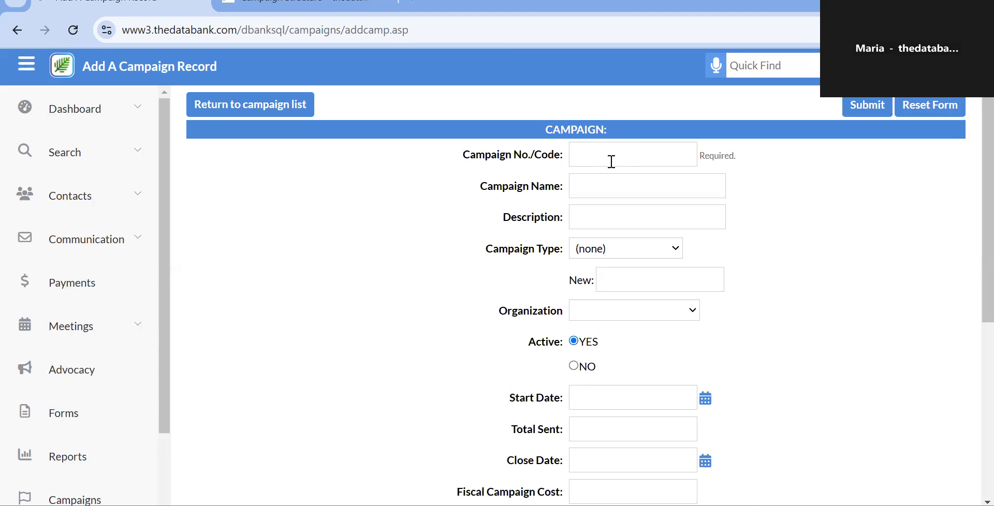
{"action": "left_click", "coordinate": [611, 162]}
{"action": "type", "text": "F"}
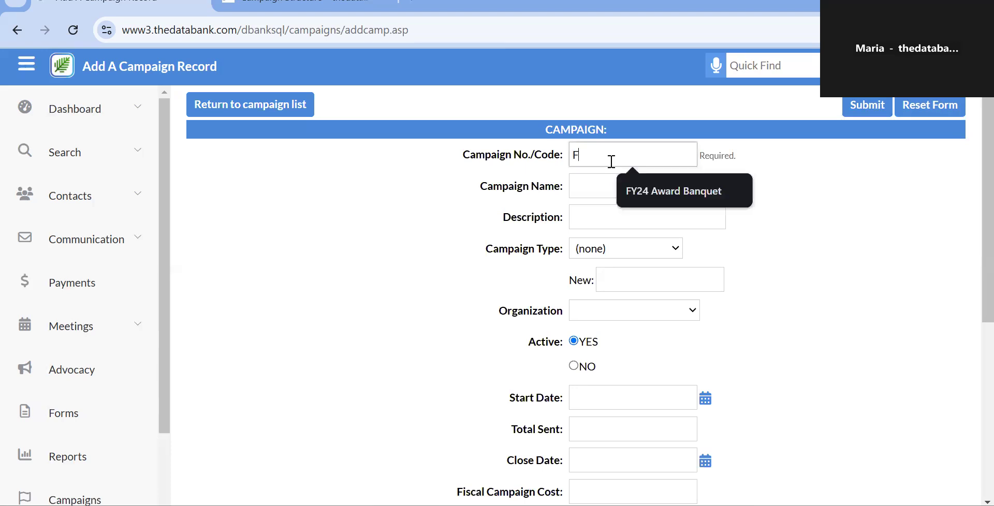
{"action": "type", "text": "und"}
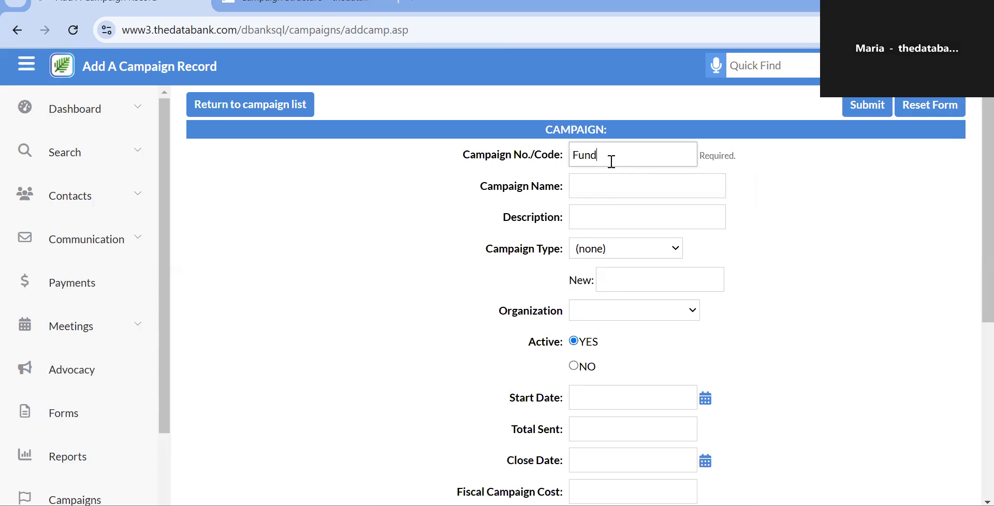
{"action": "type", "text": "raisingEvents"}
{"action": "left_click", "coordinate": [587, 190]}
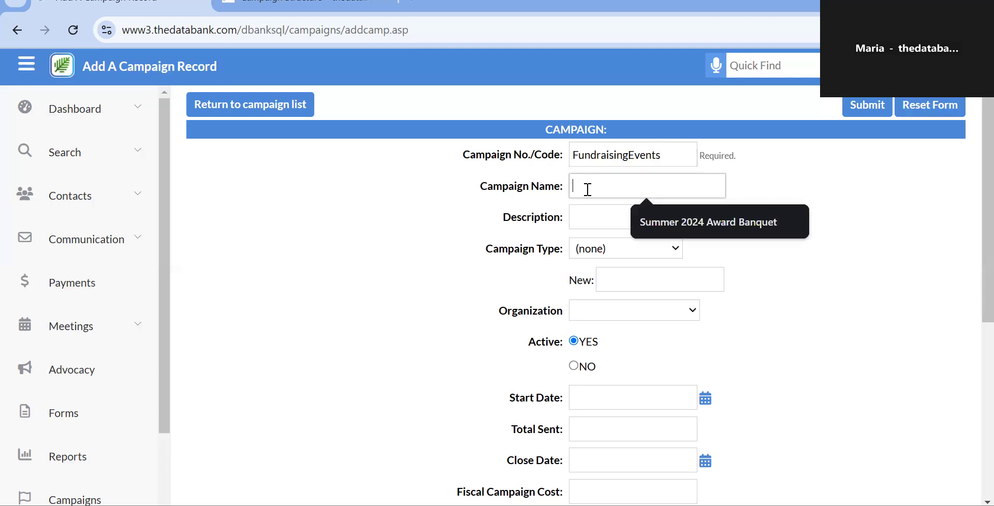
{"action": "left_click", "coordinate": [595, 227]}
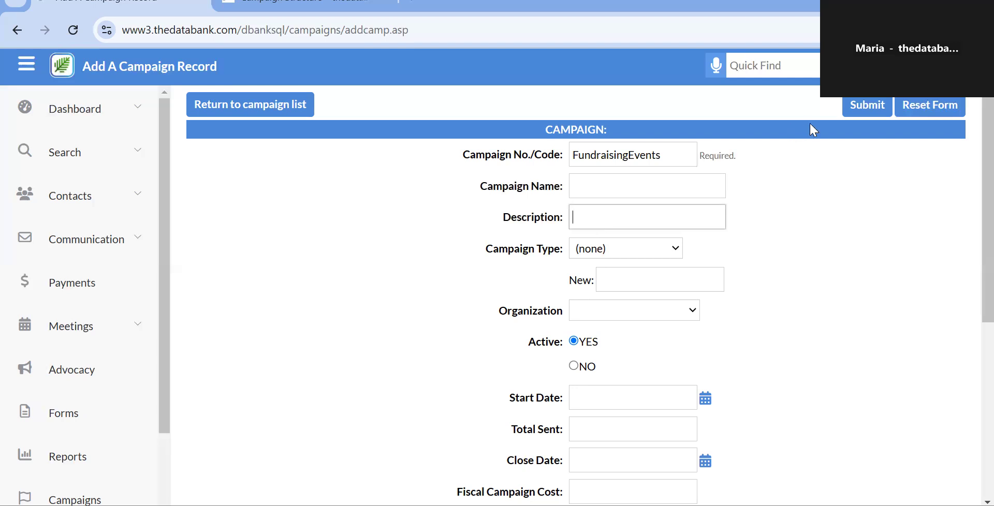
{"action": "left_click", "coordinate": [620, 185]}
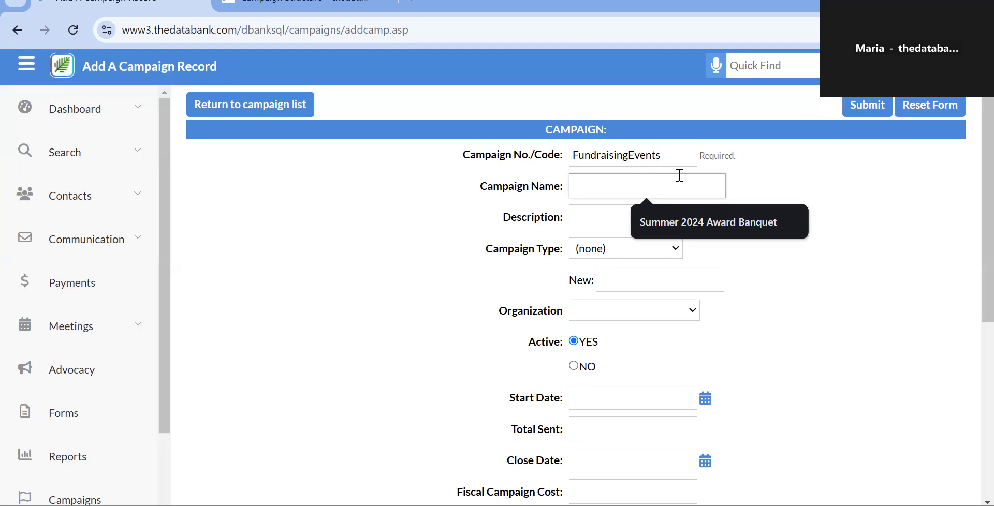
{"action": "scroll", "coordinate": [564, 214], "scroll_direction": "down", "scroll_amount": 6}
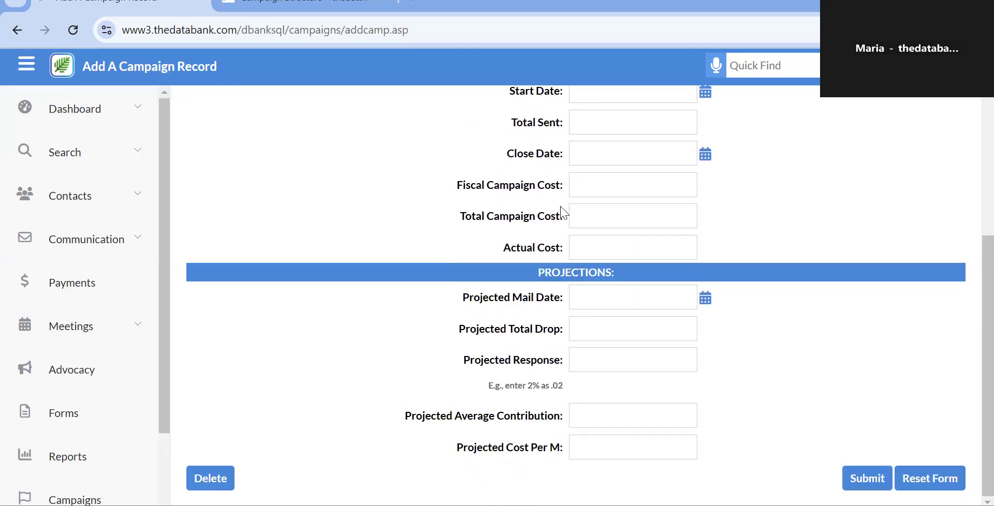
{"action": "scroll", "coordinate": [564, 214], "scroll_direction": "up", "scroll_amount": 6}
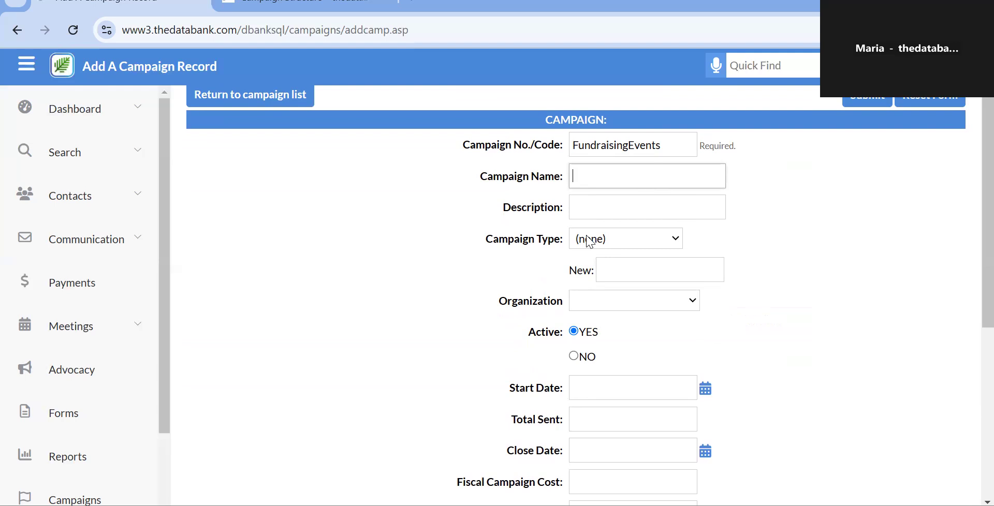
Name the campaign Fundraising Events and describe it as 'Capturing fundraising event tiers'.
{"action": "scroll", "coordinate": [588, 241], "scroll_direction": "down", "scroll_amount": 1}
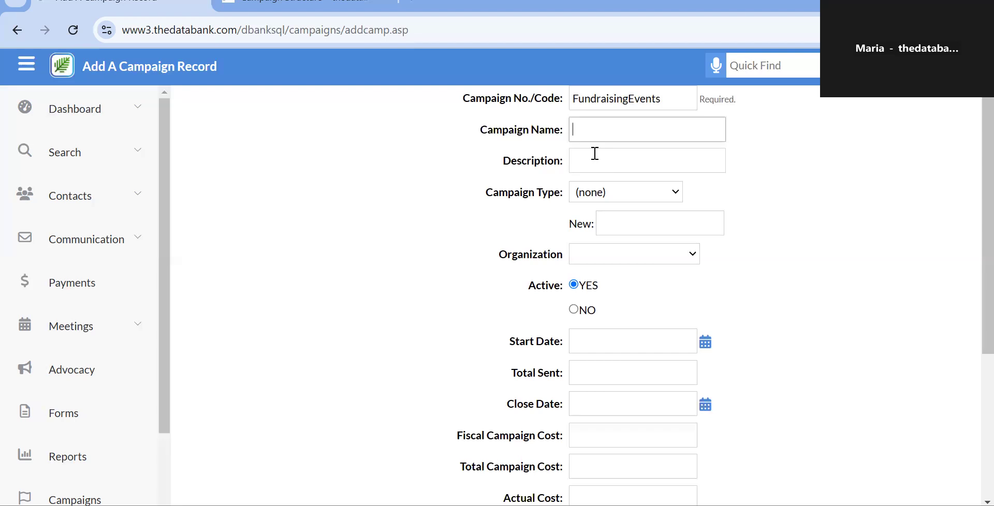
{"action": "type", "text": "Fundraising Events"}
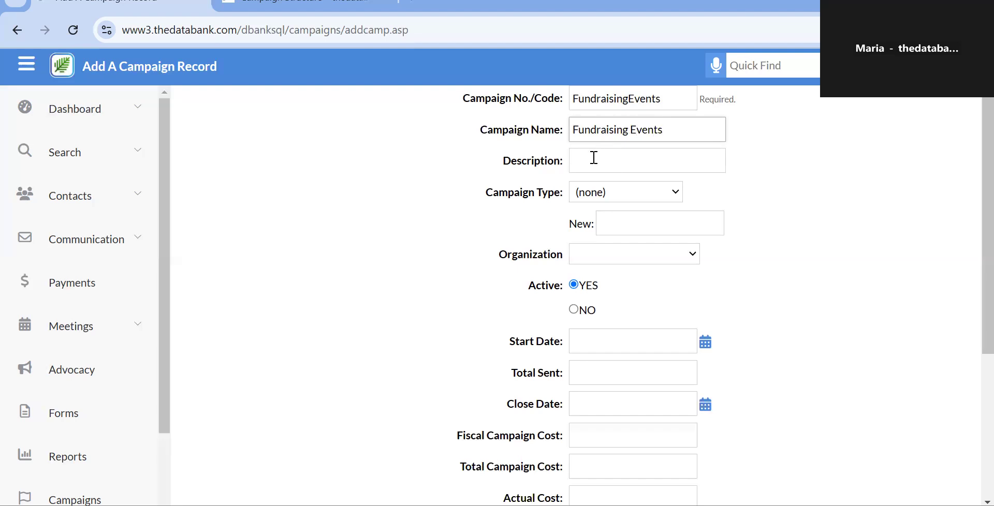
{"action": "left_click", "coordinate": [593, 159]}
{"action": "type", "text": "Ca"}
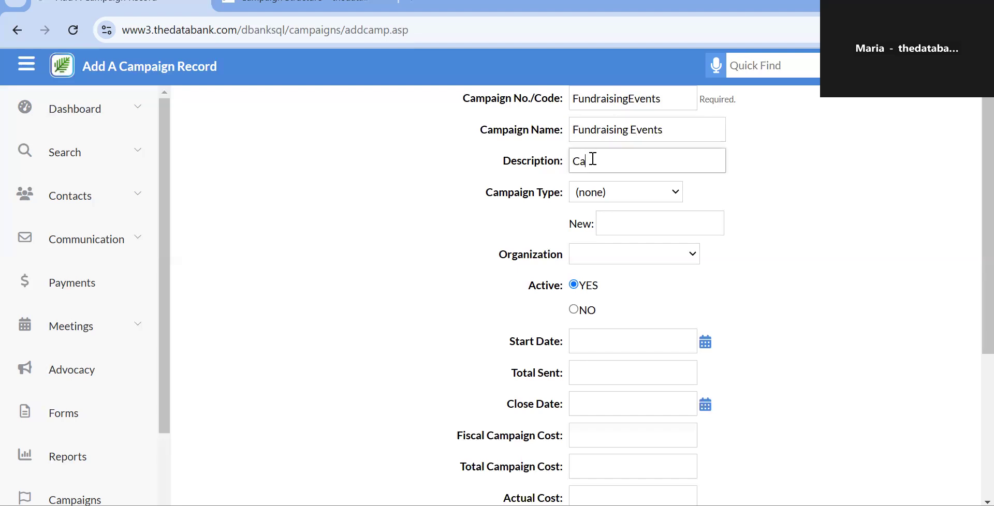
{"action": "type", "text": "pturing fundraisin"}
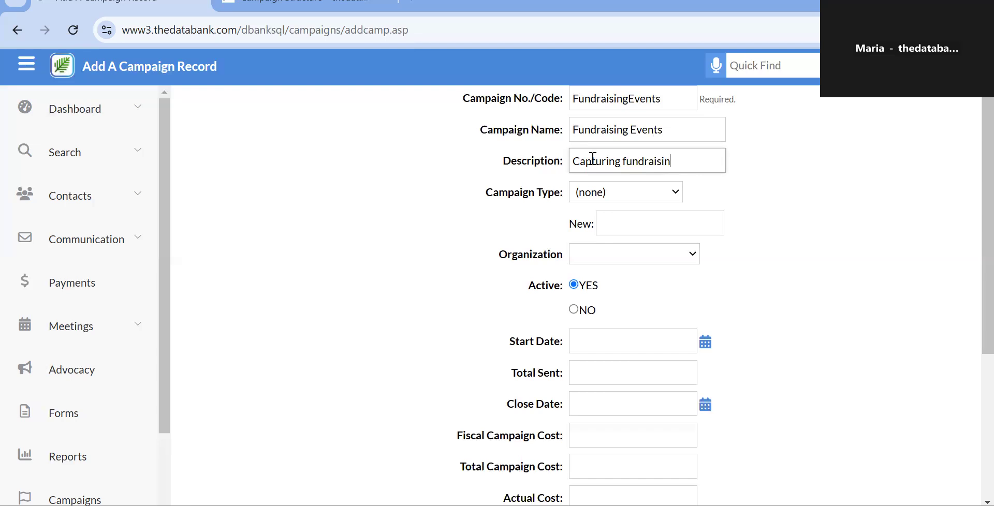
{"action": "type", "text": "g events"}
{"action": "key", "text": "BackSpace"}
{"action": "type", "text": "tiers"}
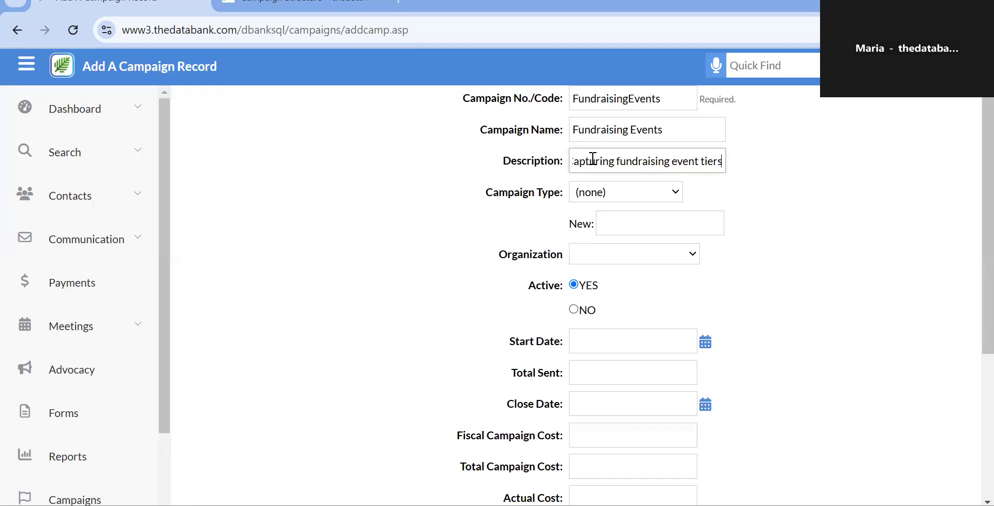
{"action": "left_click", "coordinate": [602, 194]}
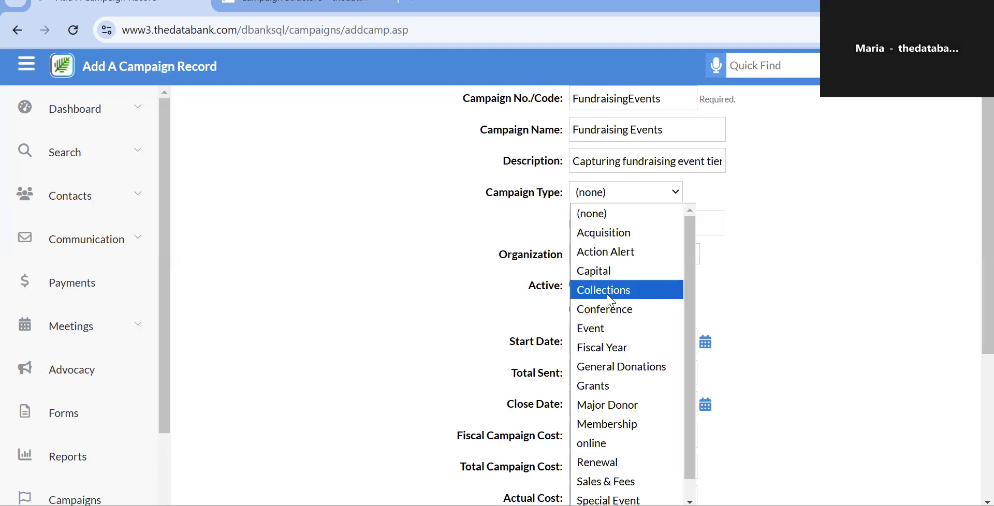
Set the new campaign's Campaign Type to Event.
{"action": "scroll", "coordinate": [609, 301], "scroll_direction": "down", "scroll_amount": 1}
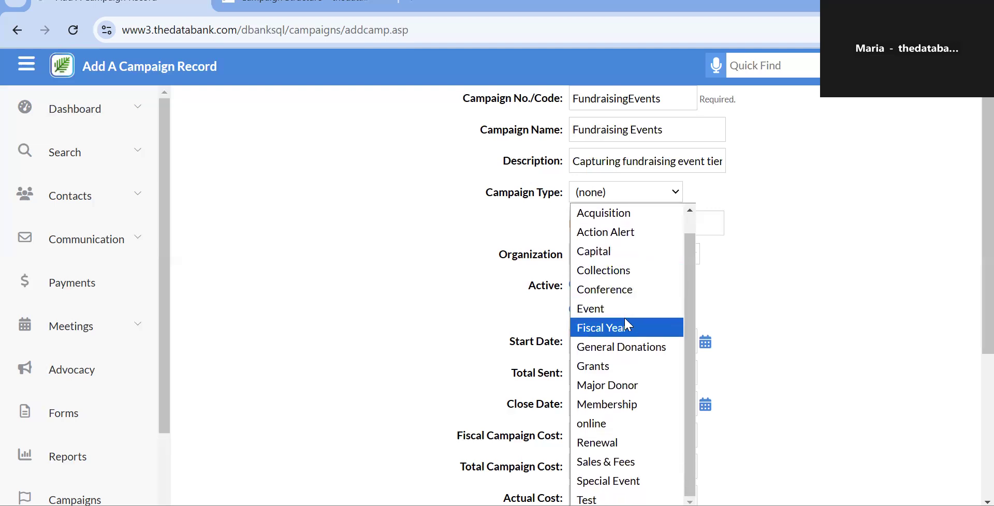
{"action": "scroll", "coordinate": [629, 321], "scroll_direction": "up", "scroll_amount": 1}
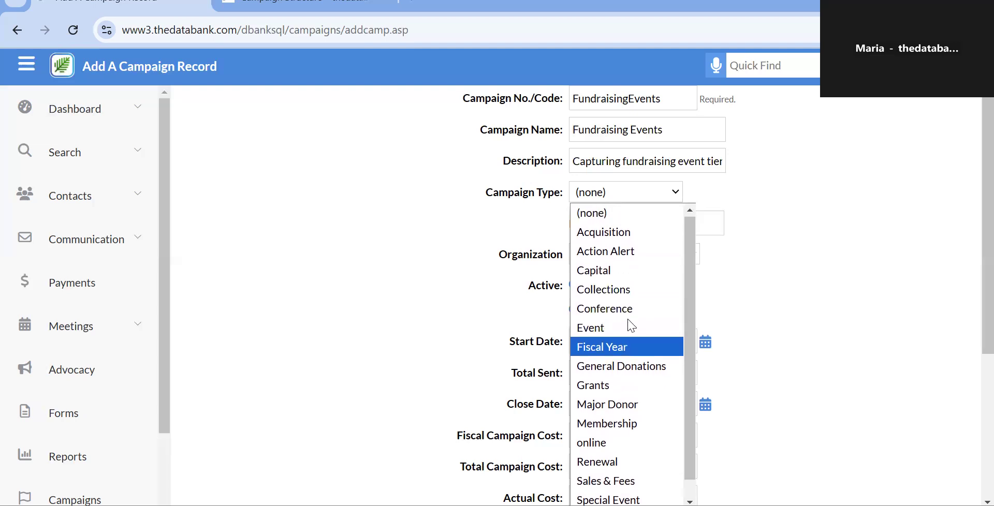
{"action": "scroll", "coordinate": [630, 325], "scroll_direction": "down", "scroll_amount": 1}
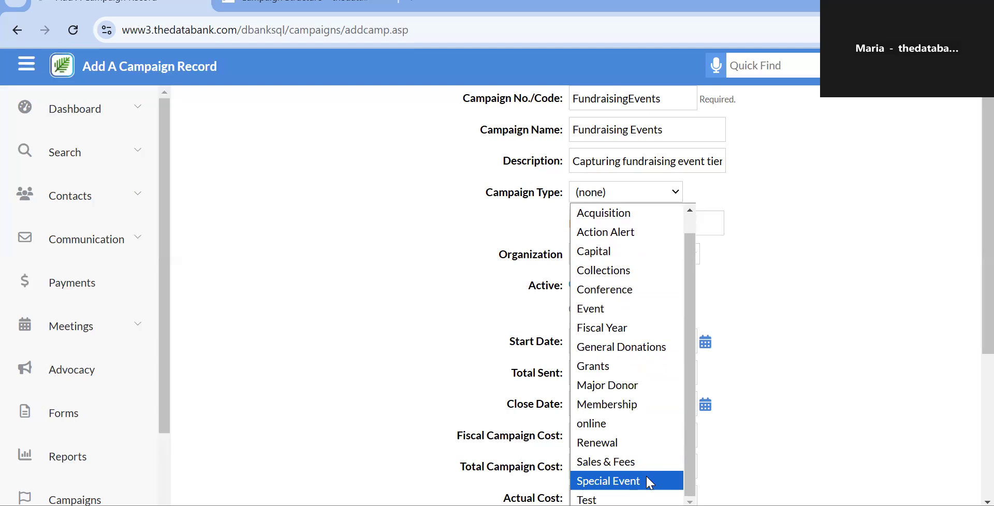
{"action": "left_click", "coordinate": [823, 293]}
{"action": "left_click", "coordinate": [688, 232]}
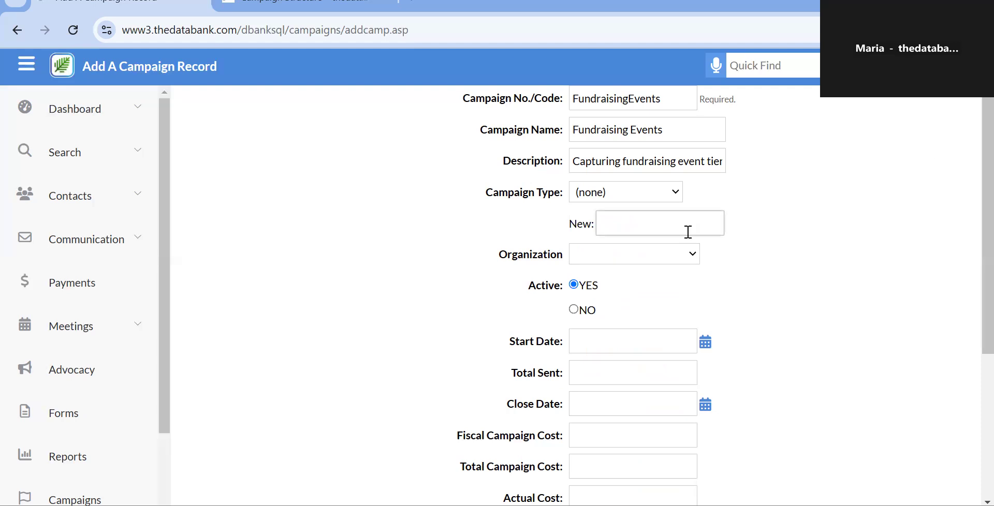
{"action": "left_click", "coordinate": [604, 194]}
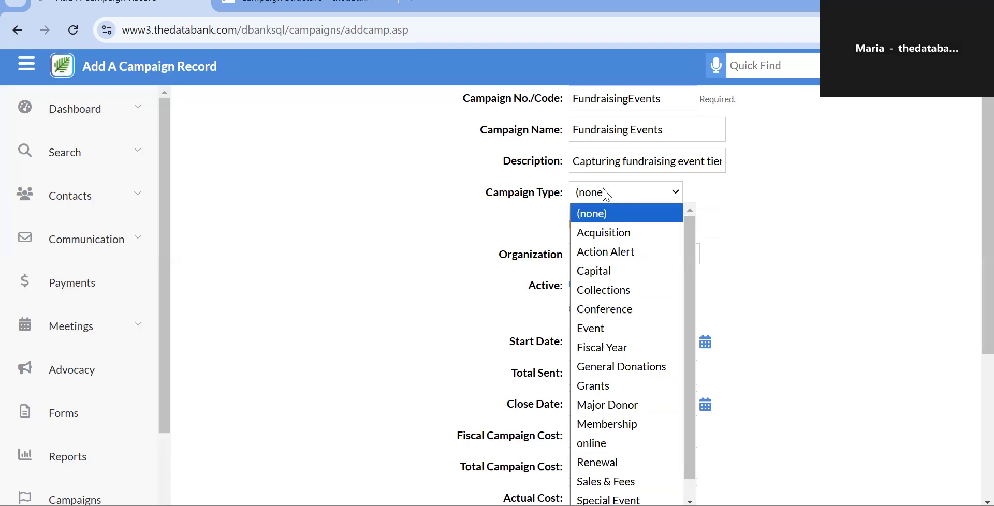
{"action": "left_click", "coordinate": [620, 328]}
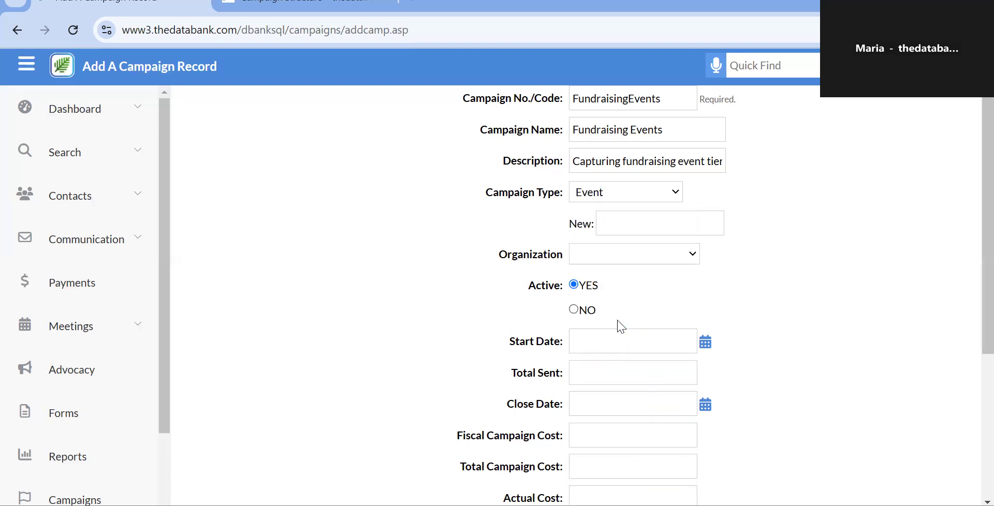
Assign the campaign to the Databank Essentials organization.
{"action": "left_click", "coordinate": [671, 260]}
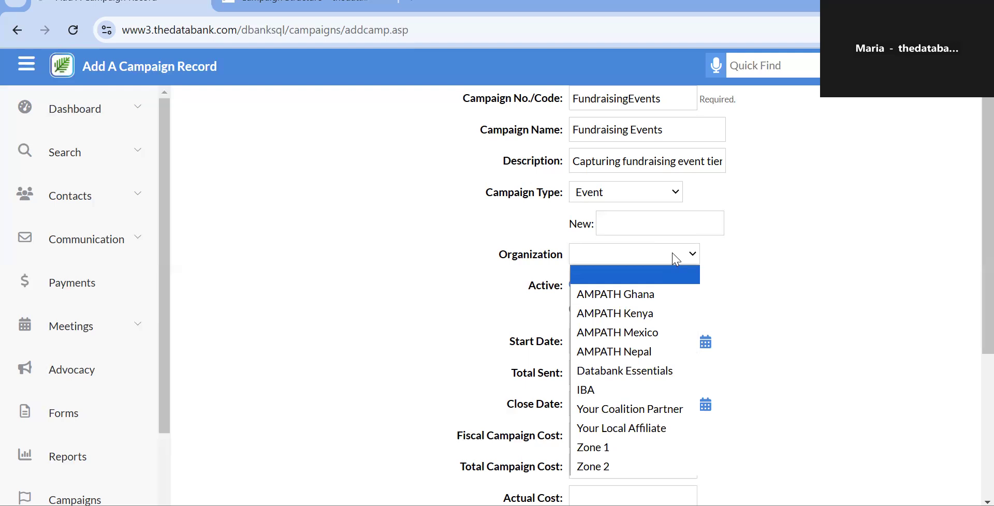
{"action": "left_click", "coordinate": [512, 281]}
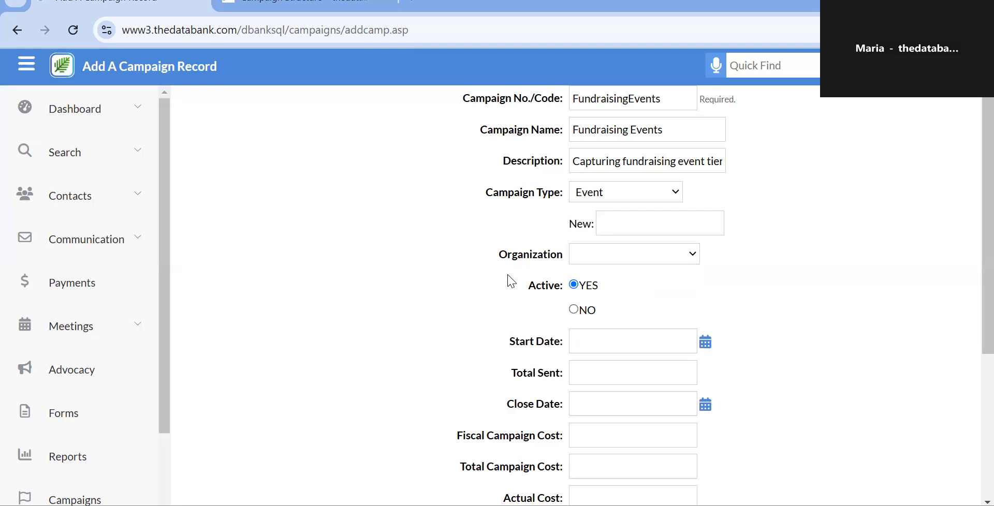
{"action": "left_click", "coordinate": [636, 258]}
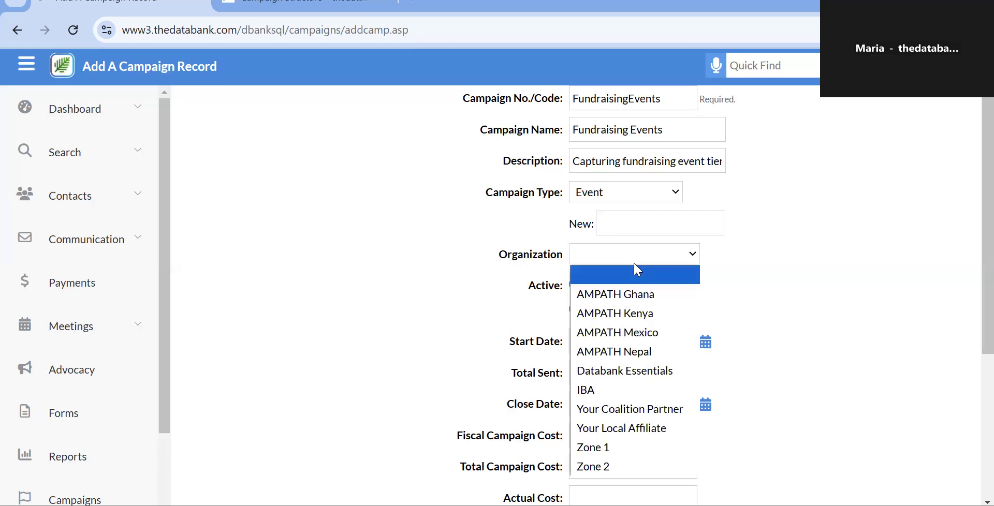
{"action": "left_click", "coordinate": [615, 372]}
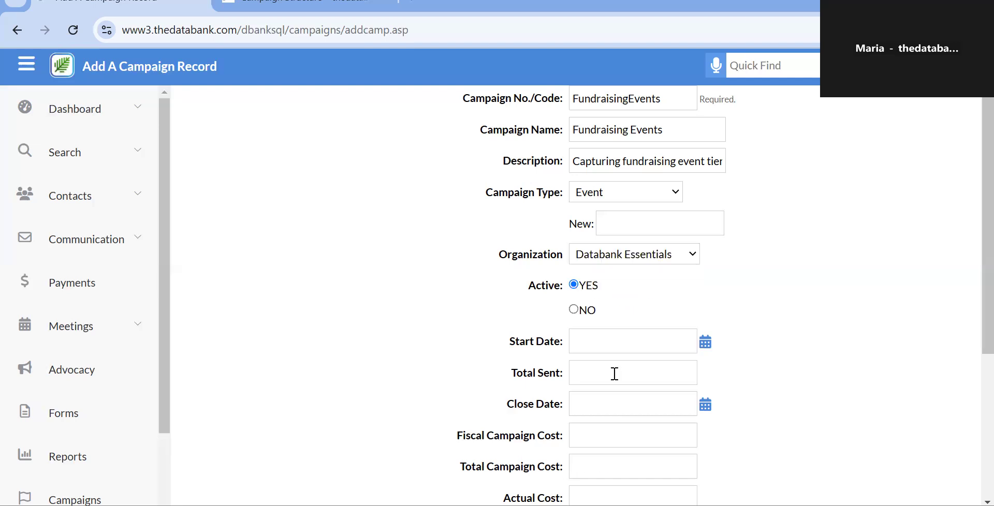
Review the completed Fundraising Events form and submit it, reaching its empty $0.00 segments page.
{"action": "scroll", "coordinate": [604, 329], "scroll_direction": "down", "scroll_amount": 2}
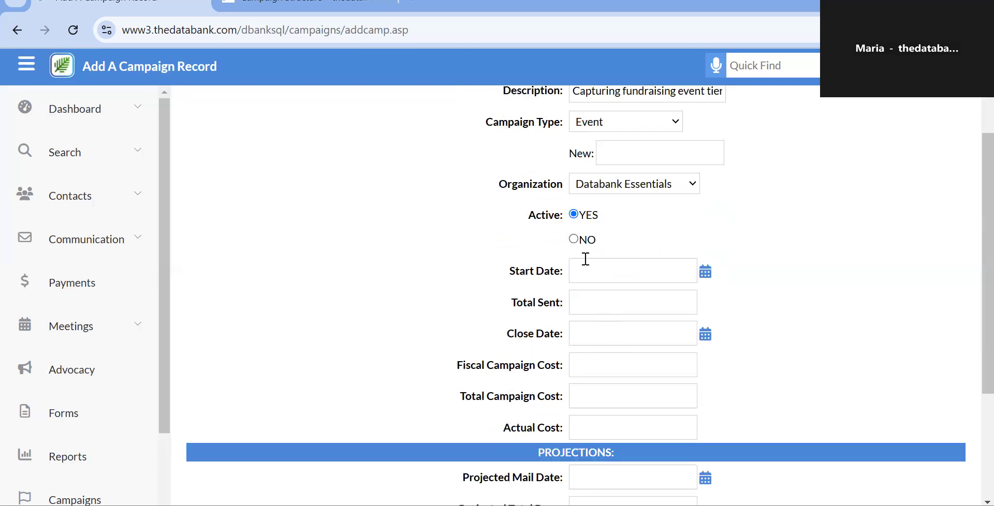
{"action": "scroll", "coordinate": [585, 259], "scroll_direction": "down", "scroll_amount": 1}
{"action": "scroll", "coordinate": [586, 259], "scroll_direction": "down", "scroll_amount": 2}
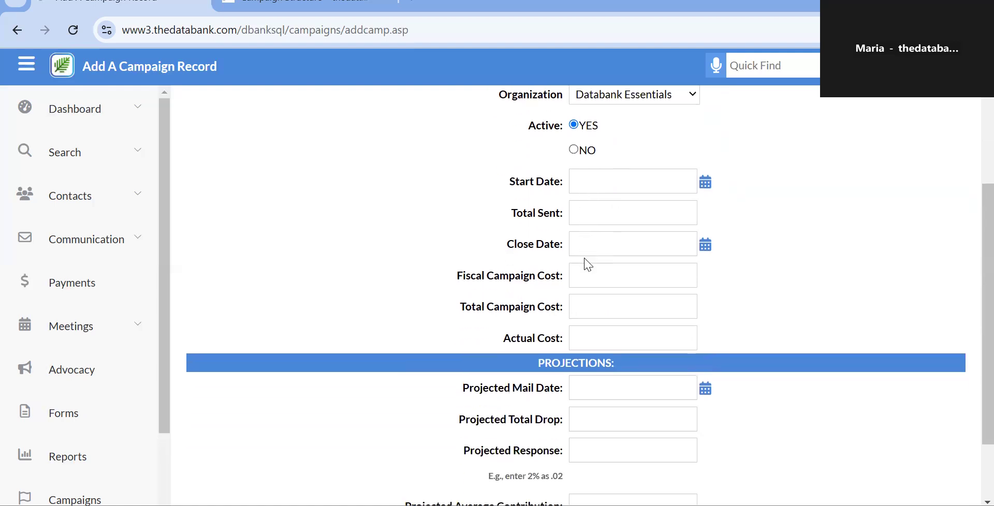
{"action": "scroll", "coordinate": [585, 259], "scroll_direction": "down", "scroll_amount": 1}
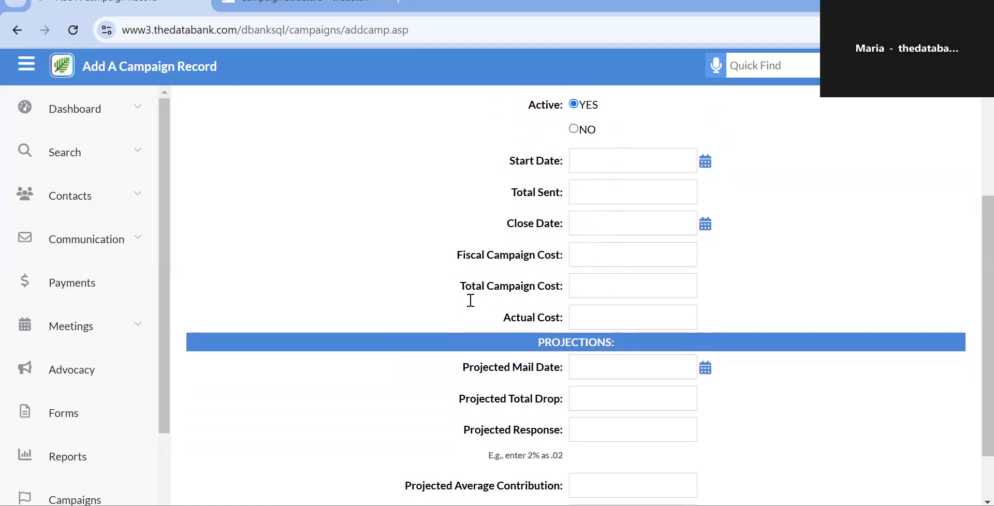
{"action": "scroll", "coordinate": [565, 414], "scroll_direction": "down", "scroll_amount": 2}
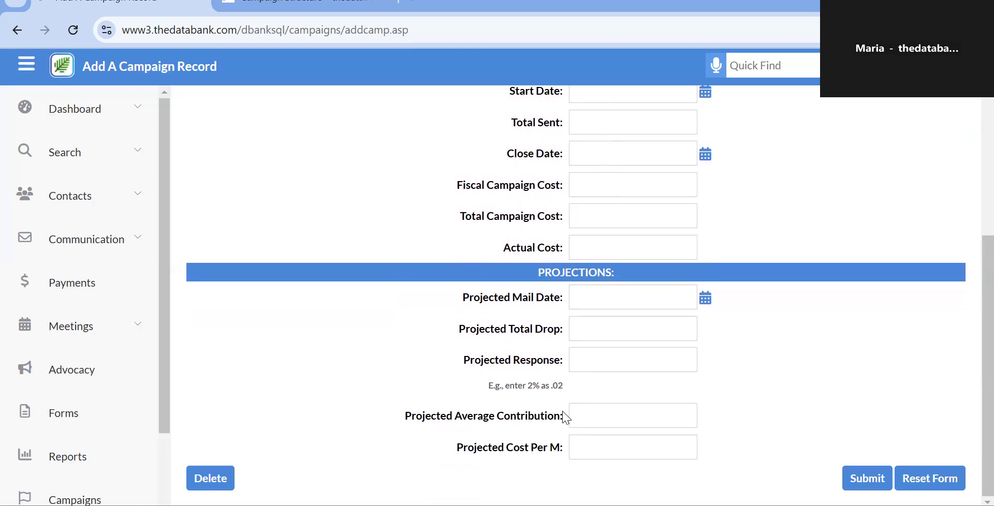
{"action": "scroll", "coordinate": [563, 415], "scroll_direction": "up", "scroll_amount": 2}
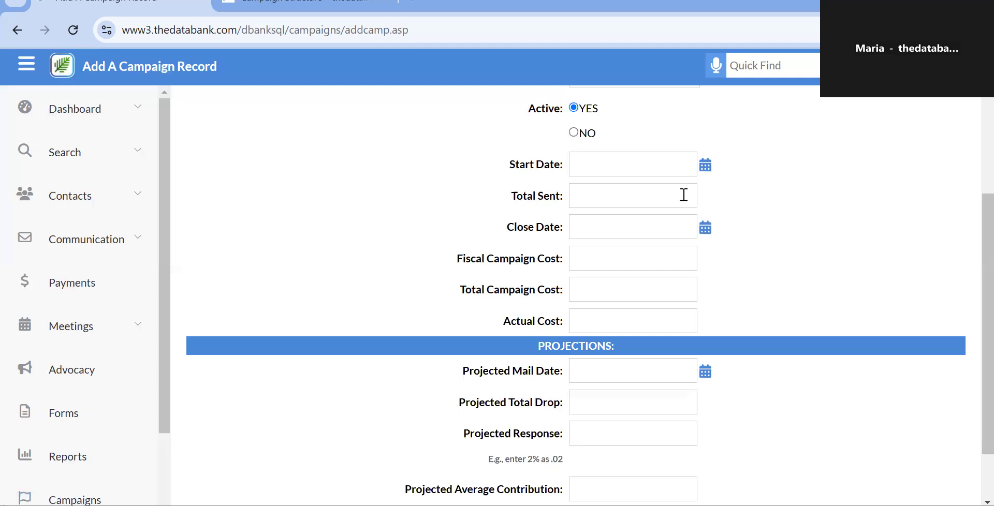
{"action": "left_click_drag", "start_coordinate": [666, 241], "coordinate": [653, 197]}
{"action": "scroll", "coordinate": [653, 197], "scroll_direction": "down", "scroll_amount": 1}
{"action": "scroll", "coordinate": [653, 198], "scroll_direction": "down", "scroll_amount": 1}
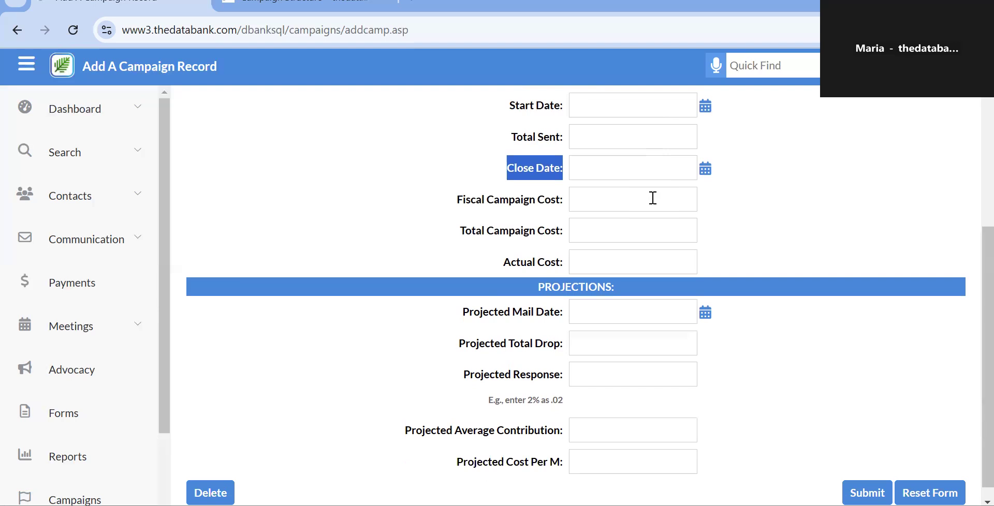
{"action": "left_click", "coordinate": [741, 350]}
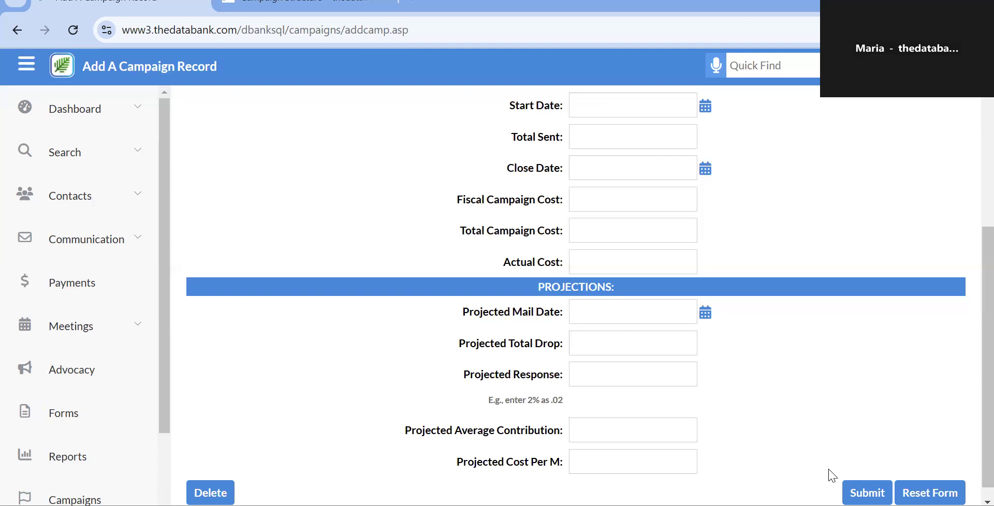
{"action": "left_click", "coordinate": [867, 492]}
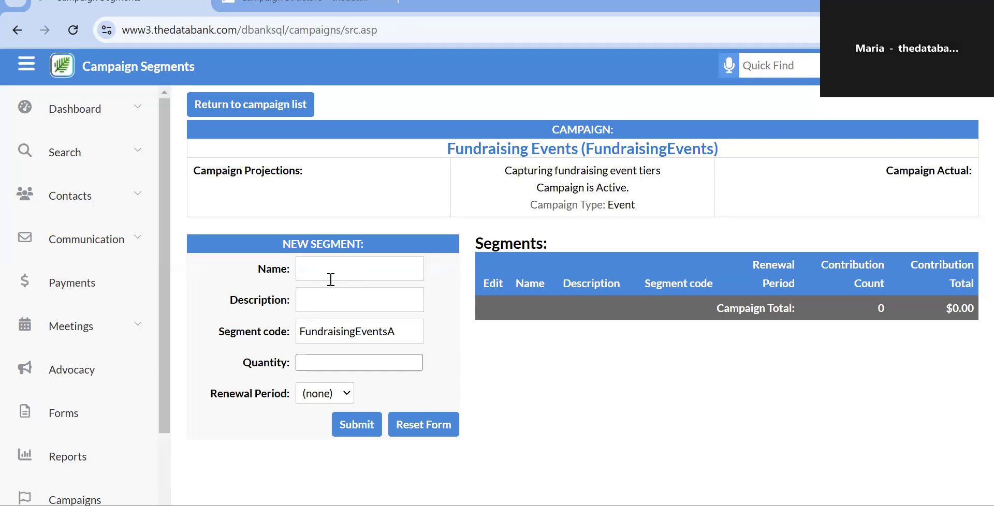
Name the new segment Ticket Sales and replace its segment code with TicketSales.
{"action": "left_click", "coordinate": [329, 276]}
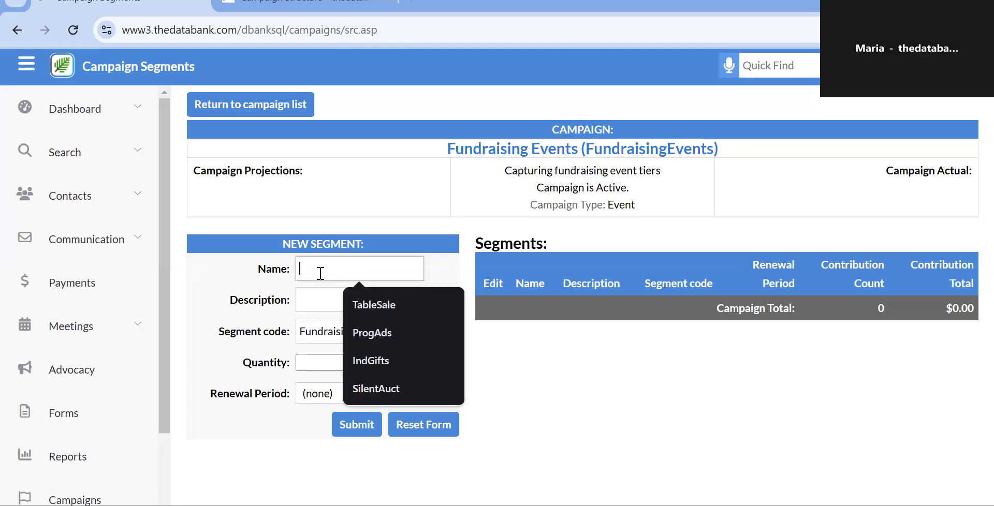
{"action": "type", "text": "Ticket"}
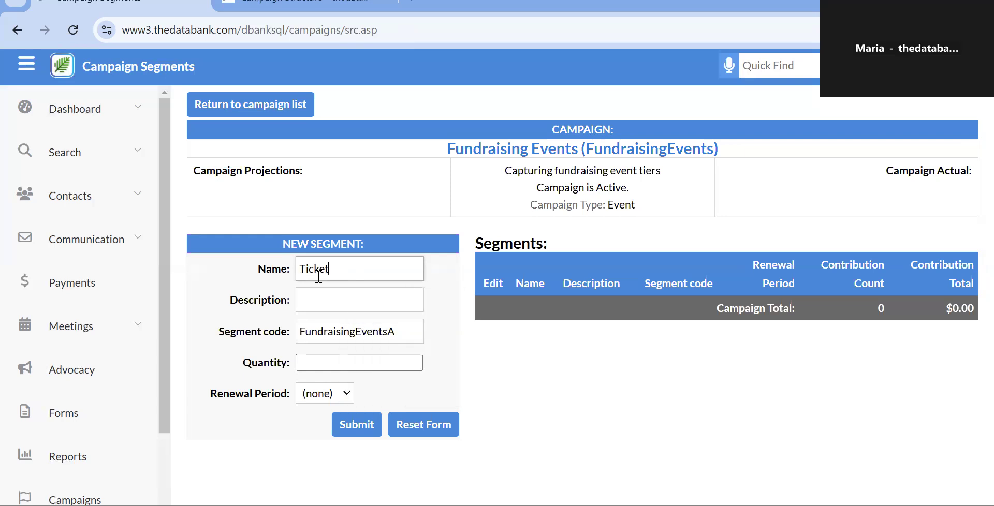
{"action": "type", "text": " Sales"}
{"action": "left_click", "coordinate": [399, 333]}
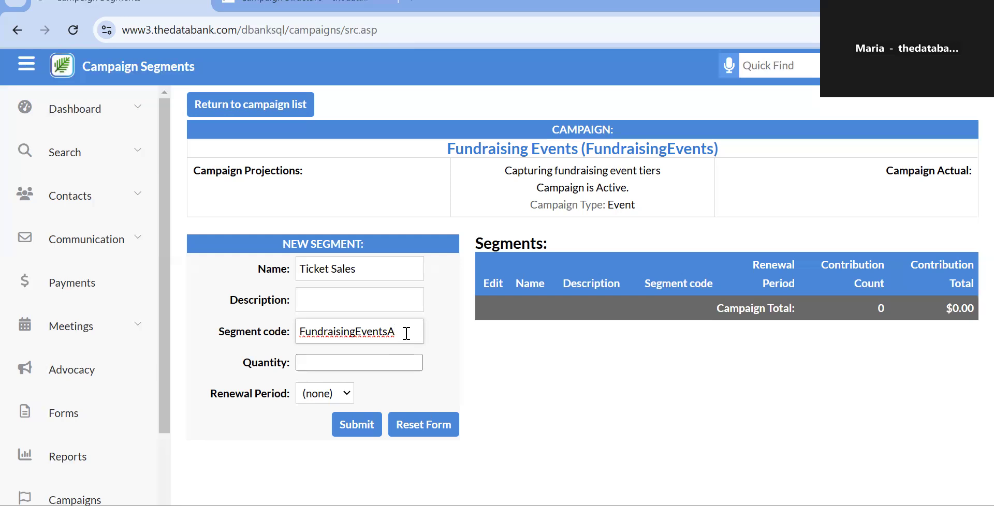
{"action": "double_click", "coordinate": [407, 334]}
{"action": "type", "text": "Ti"}
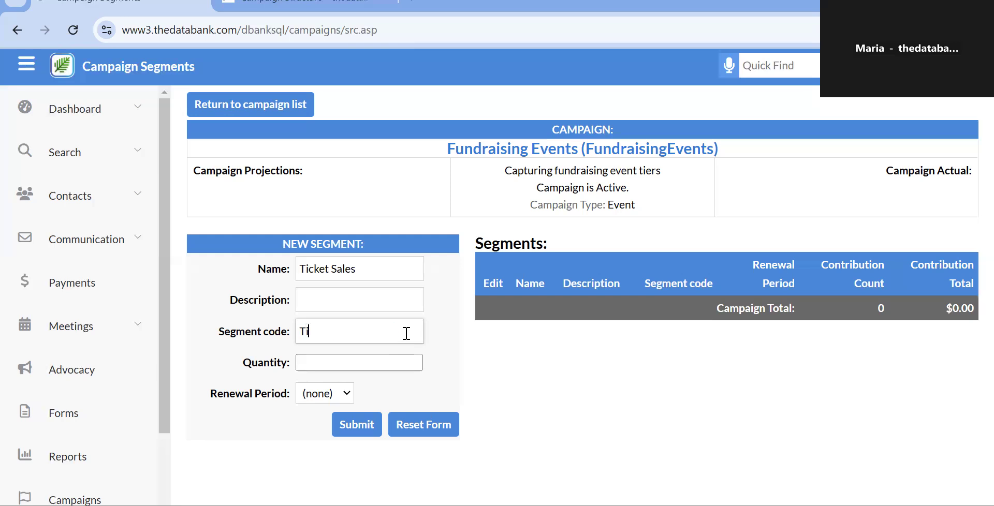
{"action": "type", "text": "cketSales"}
Look over the Renewal Period choices and attempt saving with an empty Description, triggering a warning.
{"action": "left_click", "coordinate": [328, 299]}
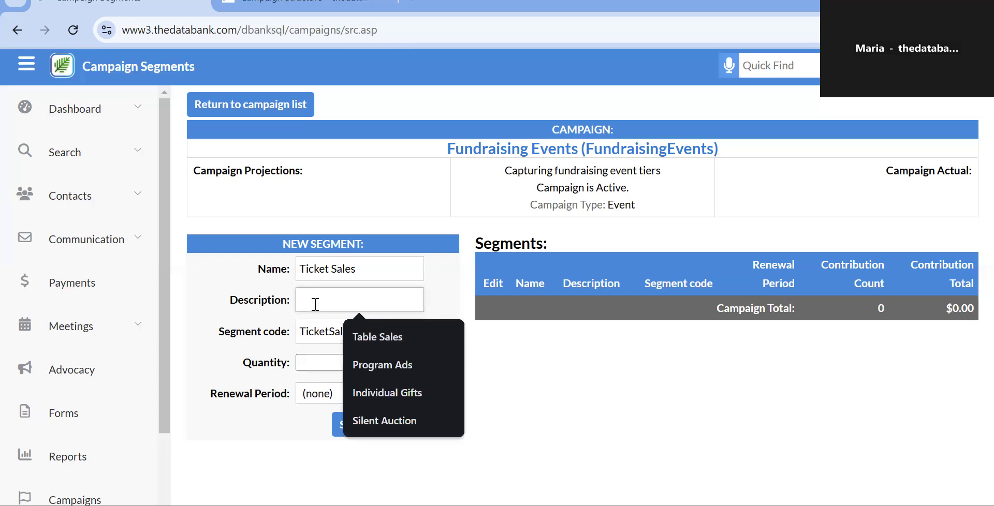
{"action": "left_click", "coordinate": [285, 361]}
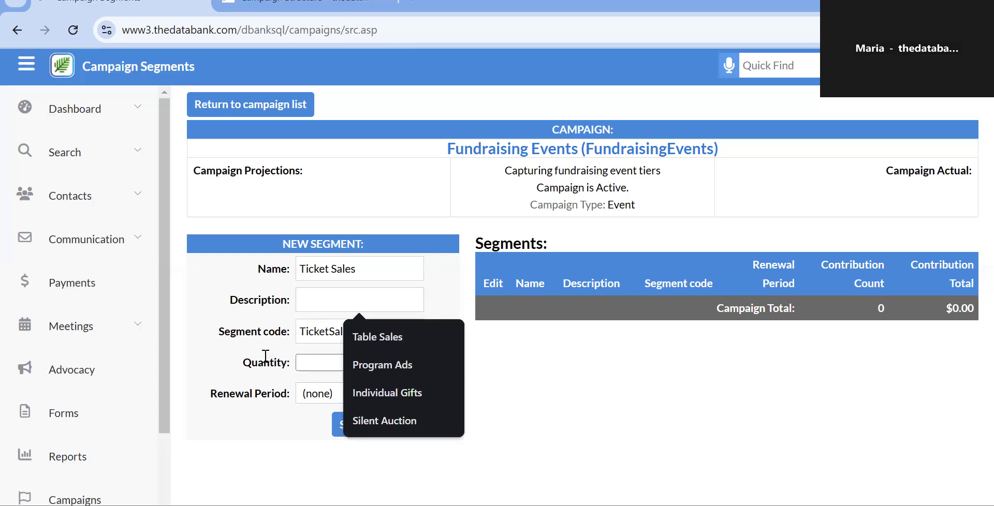
{"action": "left_click", "coordinate": [301, 397]}
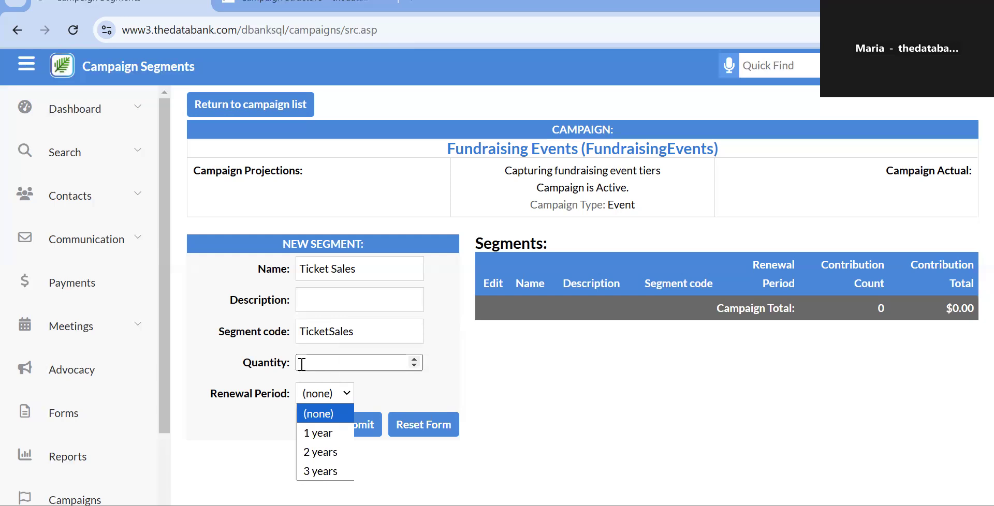
{"action": "left_click", "coordinate": [273, 413]}
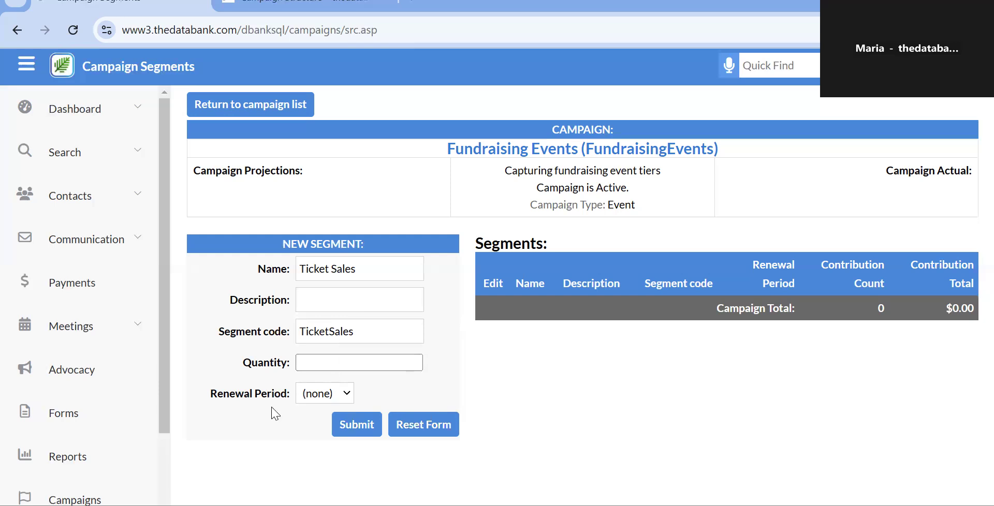
{"action": "left_click", "coordinate": [303, 400]}
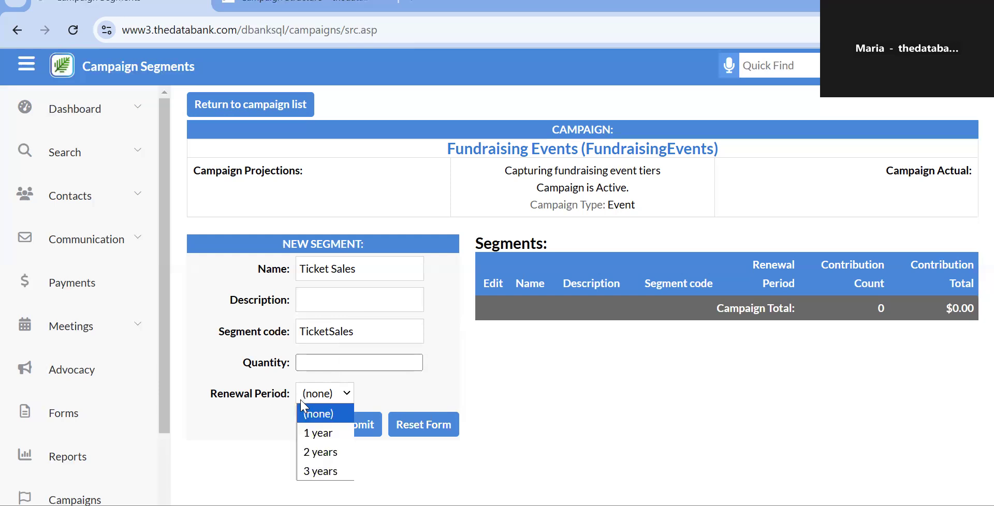
{"action": "left_click", "coordinate": [269, 414]}
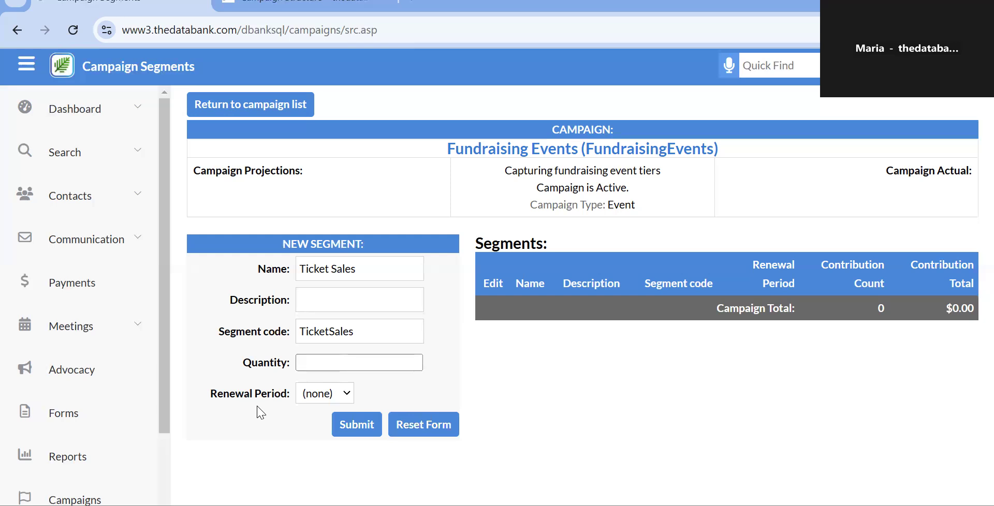
{"action": "left_click", "coordinate": [371, 428]}
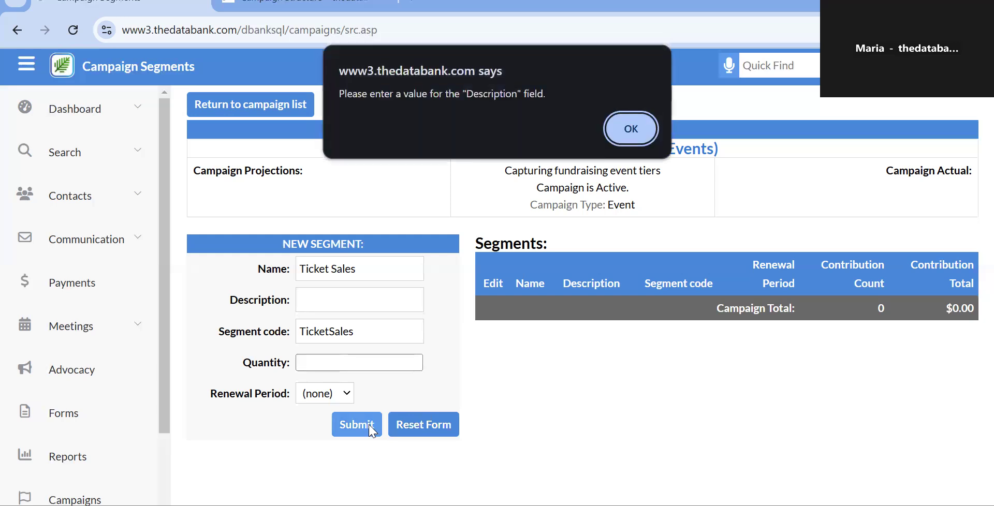
Dismiss the warning, enter 'Ticket Sales' as the description, save the segment and open its Edit page.
{"action": "left_click", "coordinate": [631, 128]}
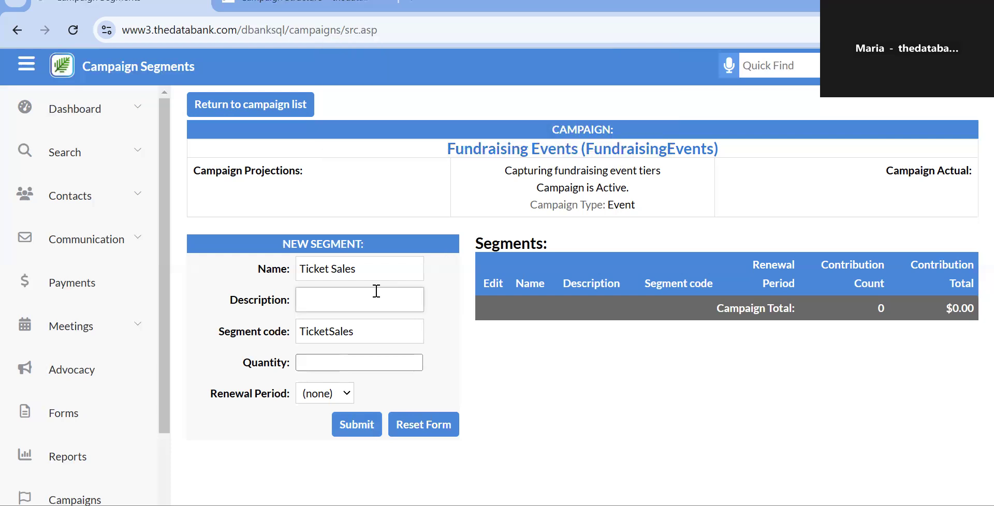
{"action": "type", "text": "Ticket Sales"}
{"action": "left_click", "coordinate": [353, 427]}
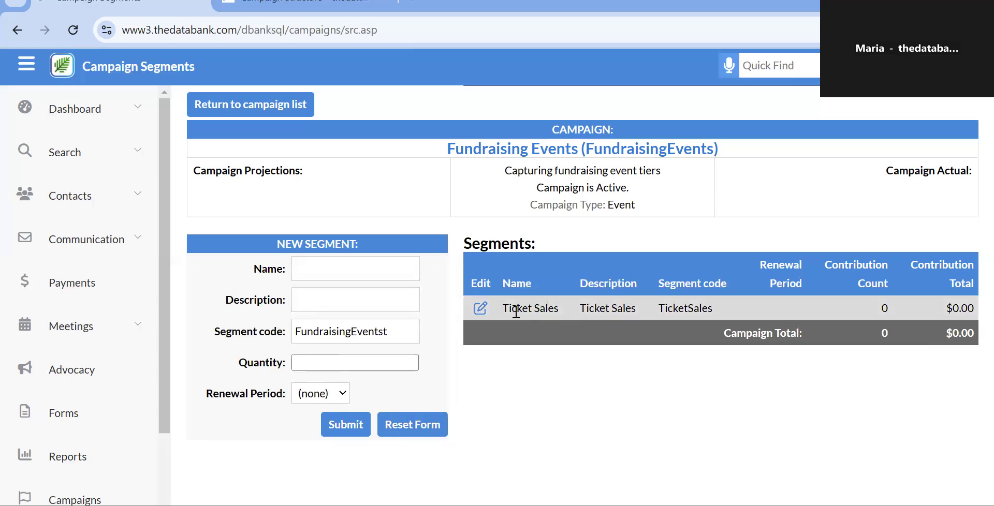
{"action": "left_click", "coordinate": [477, 310]}
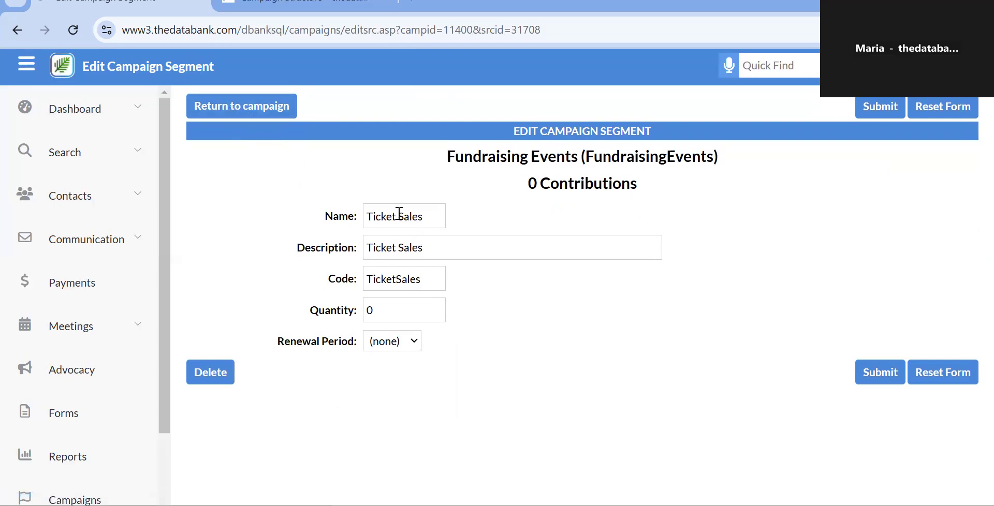
Add segment 'Auction Purchases' with description 'Platinum Auction Purchases' and segment code AuctionPurchases.
{"action": "left_click", "coordinate": [222, 106]}
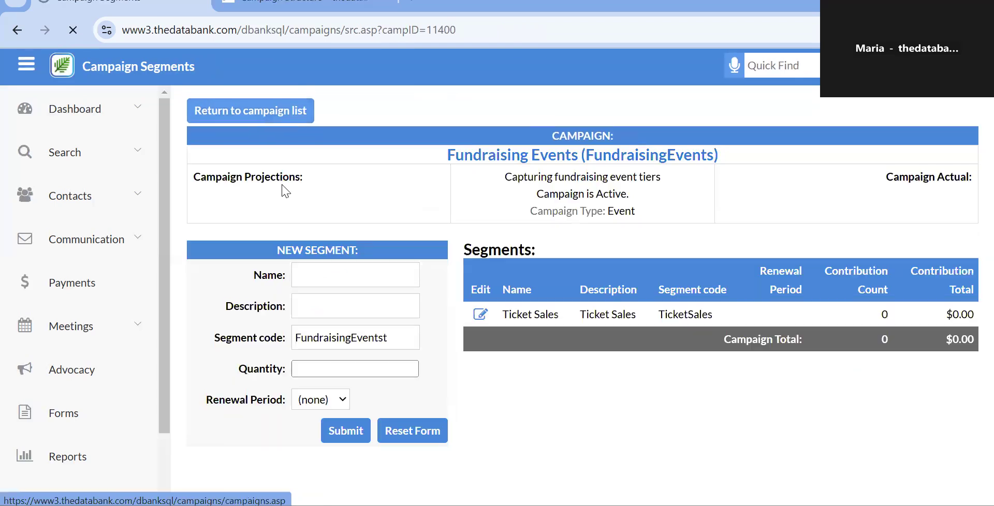
{"action": "left_click", "coordinate": [319, 265]}
{"action": "type", "text": "At"}
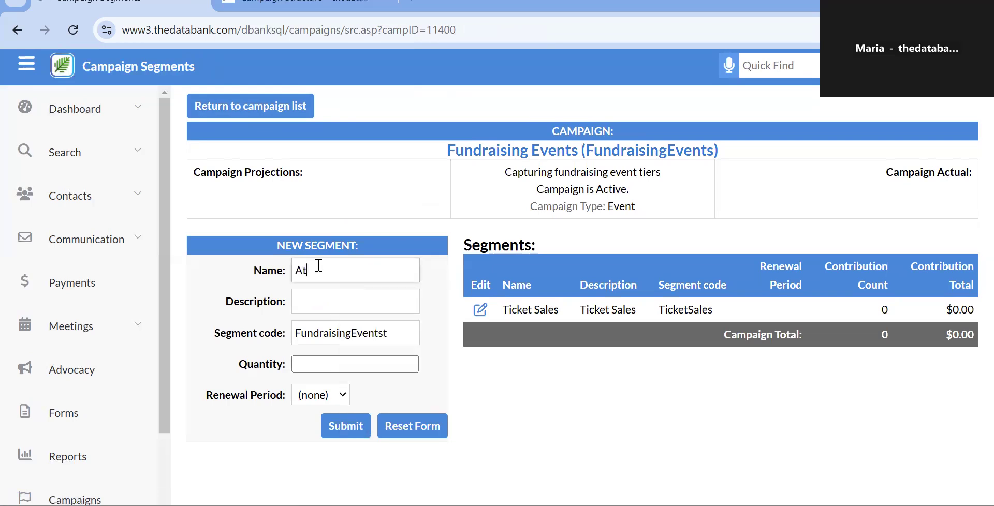
{"action": "key", "text": "BackSpace"}
{"action": "type", "text": "uction Purchases"}
{"action": "key", "text": "Tab"}
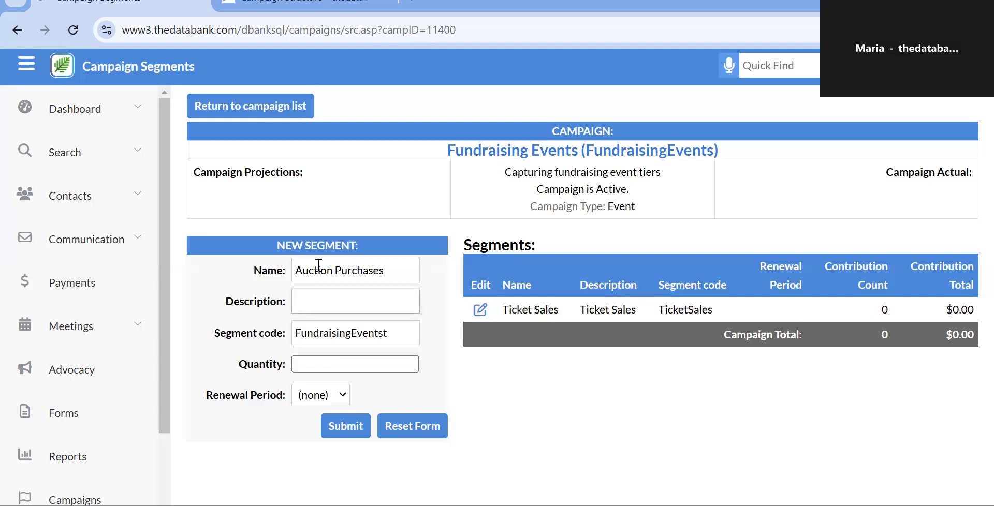
{"action": "type", "text": "Platinum"}
{"action": "type", "text": " Aucti"}
{"action": "type", "text": "on "}
{"action": "type", "text": "Purchases"}
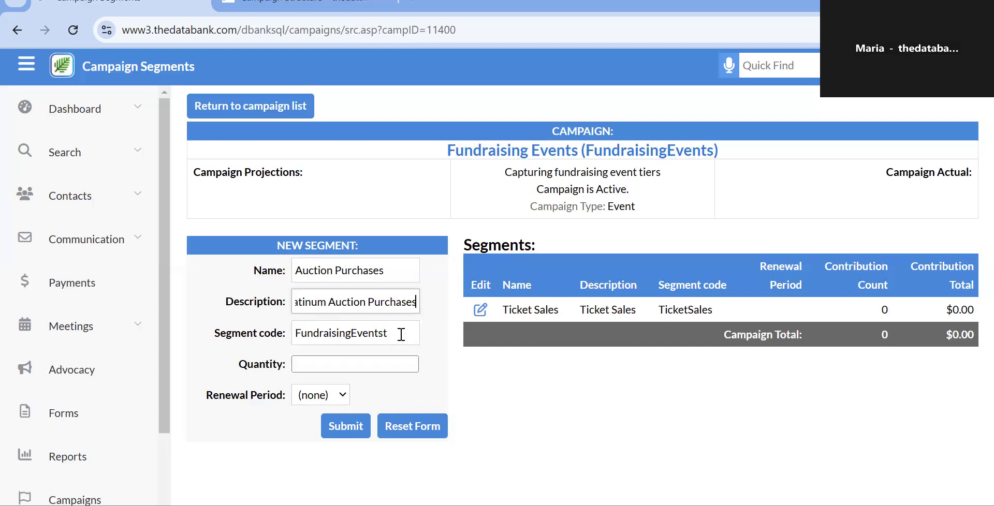
{"action": "left_click_drag", "start_coordinate": [401, 335], "coordinate": [192, 360]}
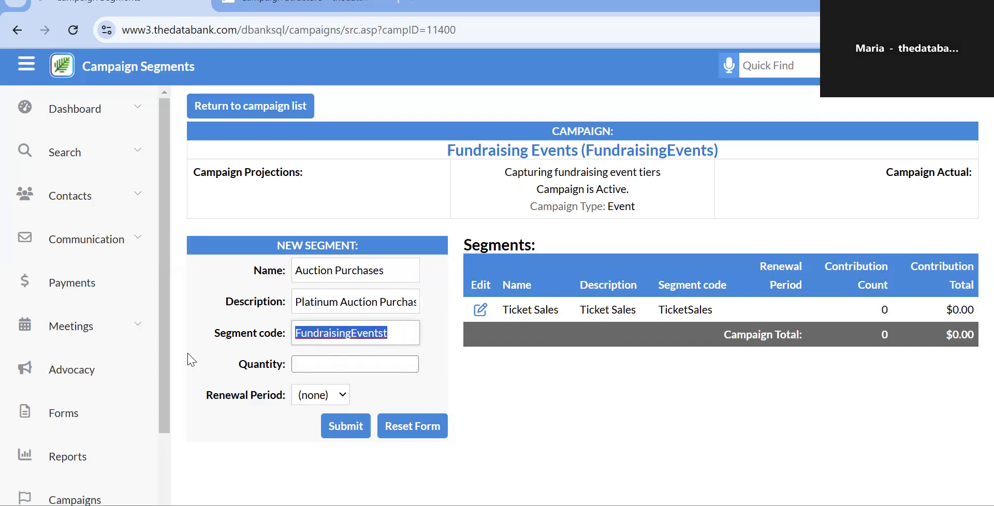
{"action": "type", "text": "AuctionPurchases"}
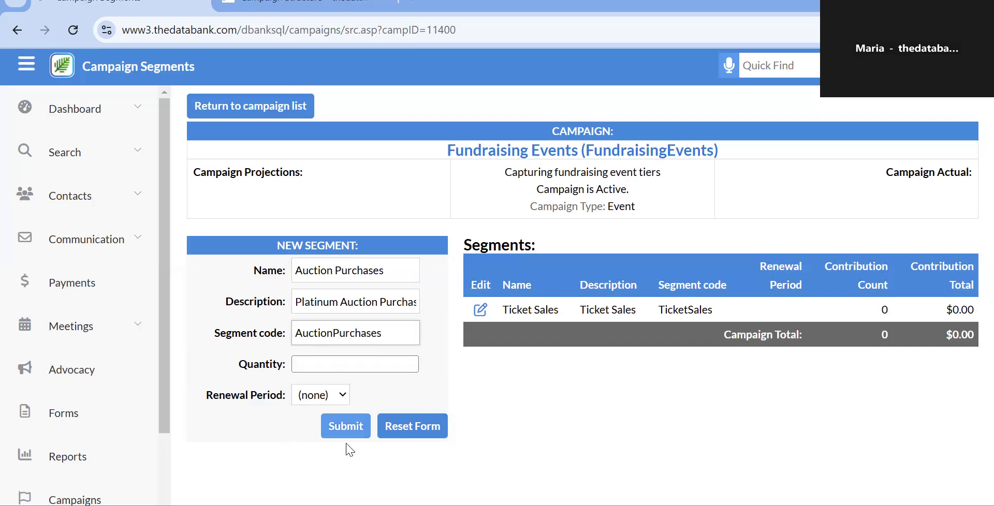
{"action": "left_click", "coordinate": [345, 424]}
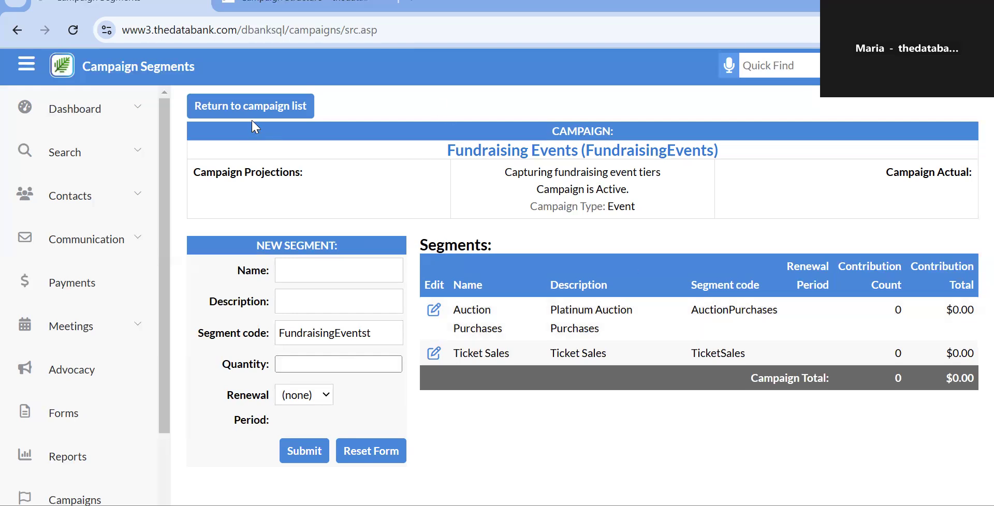
{"action": "left_click", "coordinate": [273, 106]}
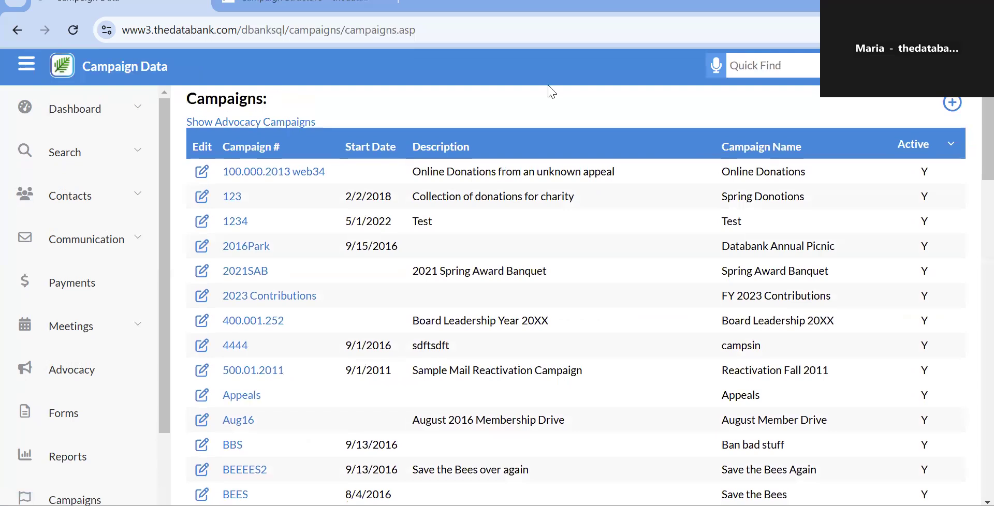
{"action": "scroll", "coordinate": [376, 241], "scroll_direction": "down", "scroll_amount": 1}
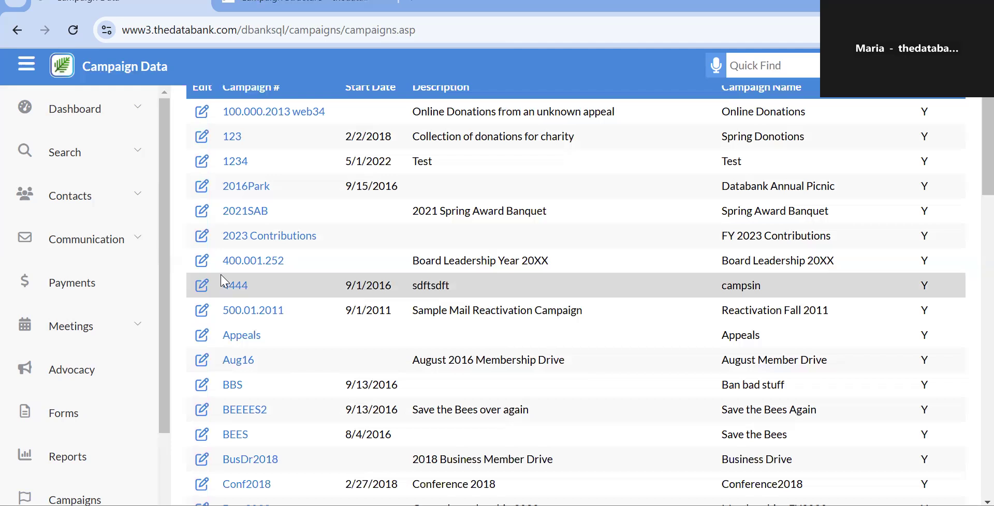
{"action": "scroll", "coordinate": [221, 281], "scroll_direction": "up", "scroll_amount": 1}
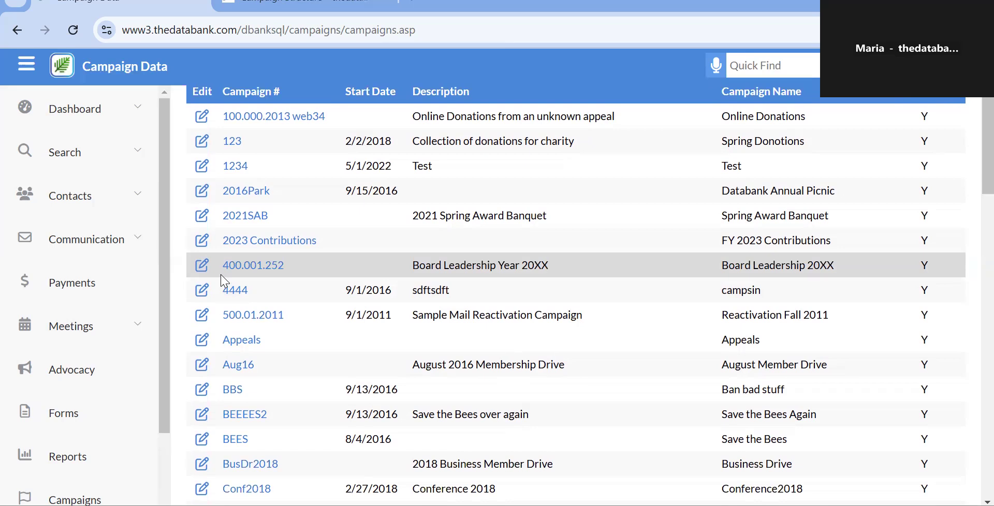
{"action": "left_click", "coordinate": [205, 269]}
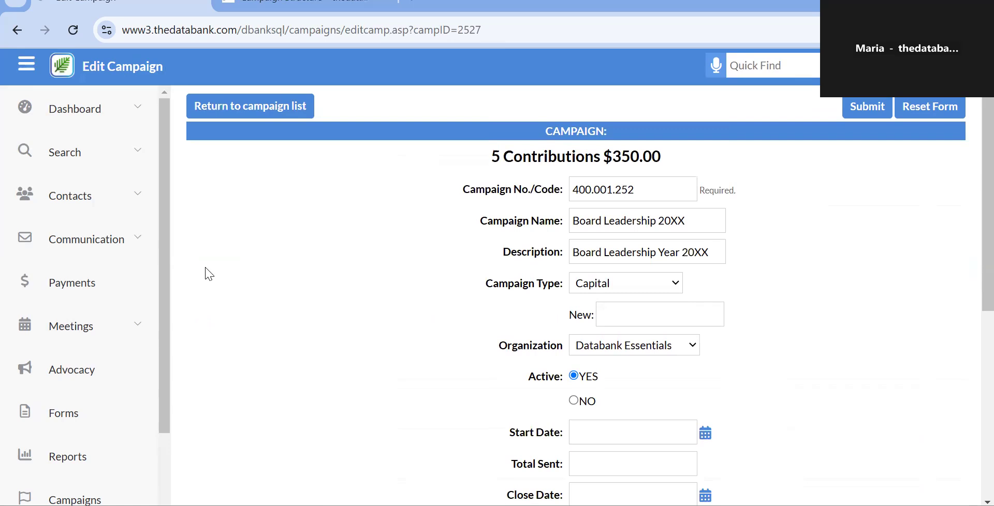
{"action": "left_click", "coordinate": [609, 184]}
{"action": "left_click", "coordinate": [640, 199]}
{"action": "left_click_drag", "start_coordinate": [677, 187], "coordinate": [496, 186]}
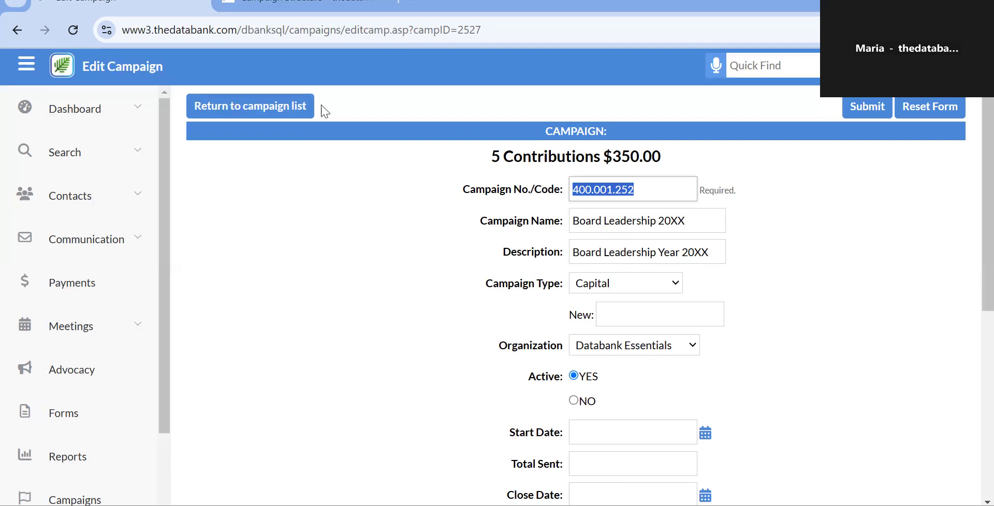
View the segments of Board Leadership 20XX (400.001.252), expand Search, then return to the campaign list.
{"action": "left_click", "coordinate": [298, 115]}
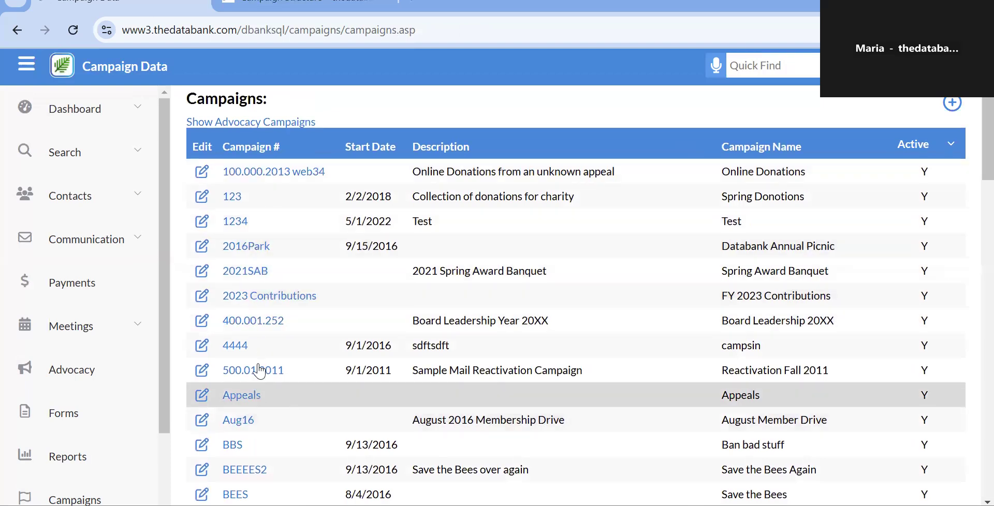
{"action": "left_click", "coordinate": [255, 322]}
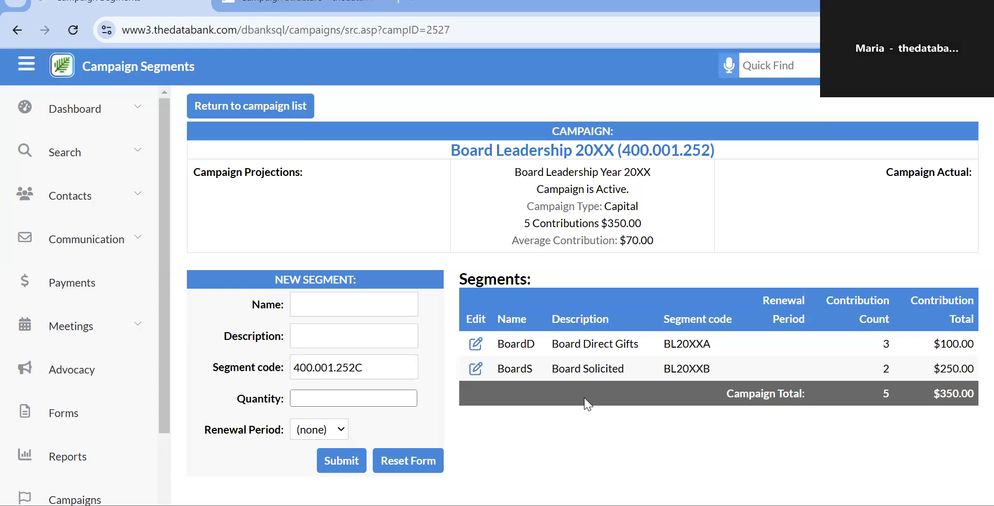
{"action": "left_click", "coordinate": [335, 311]}
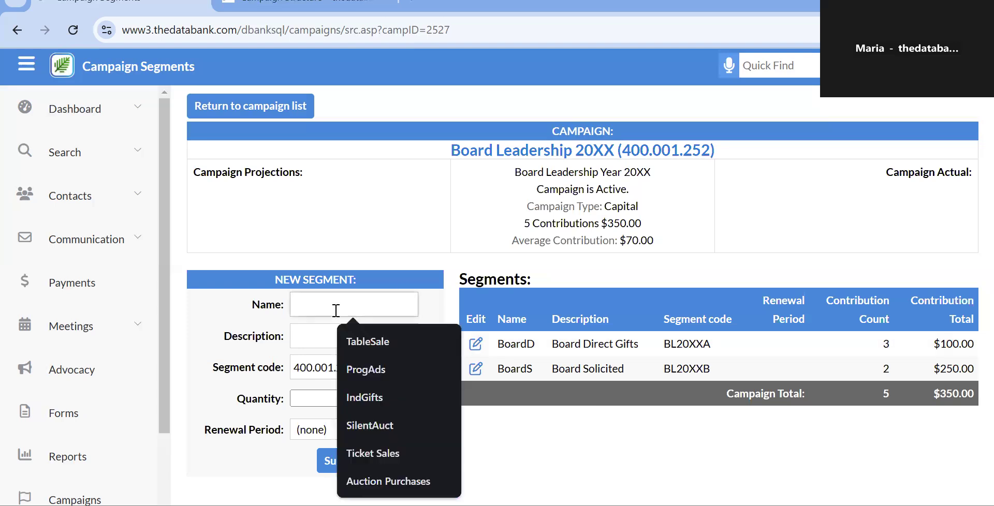
{"action": "left_click", "coordinate": [438, 317]}
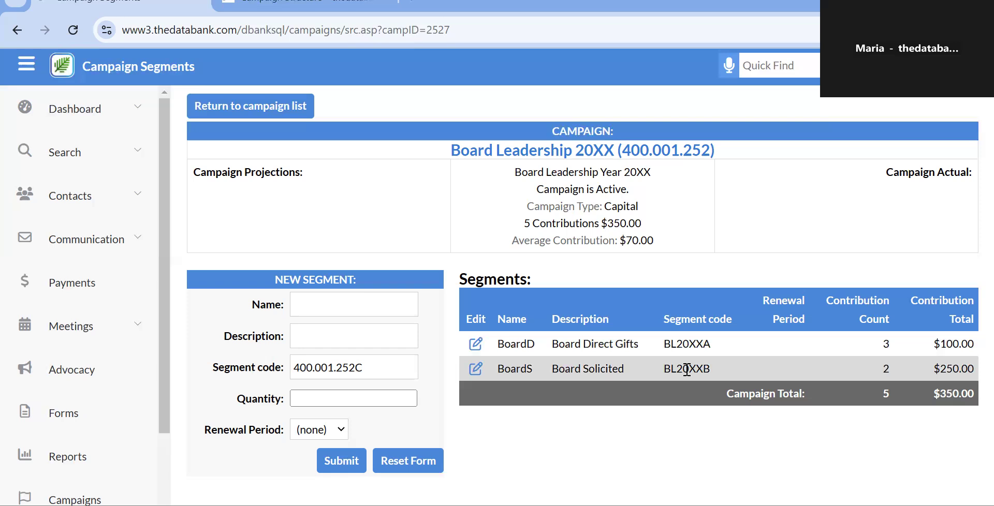
{"action": "left_click", "coordinate": [140, 161]}
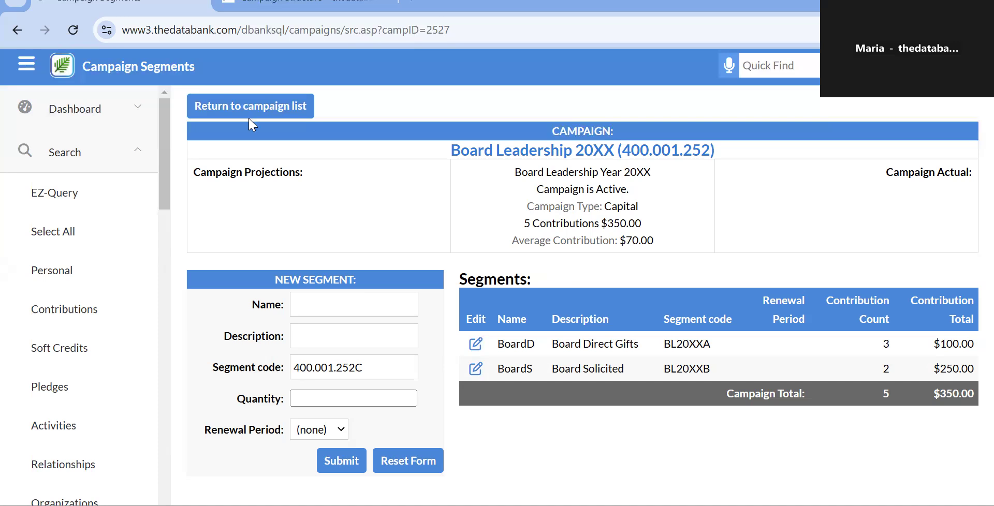
{"action": "left_click", "coordinate": [238, 106]}
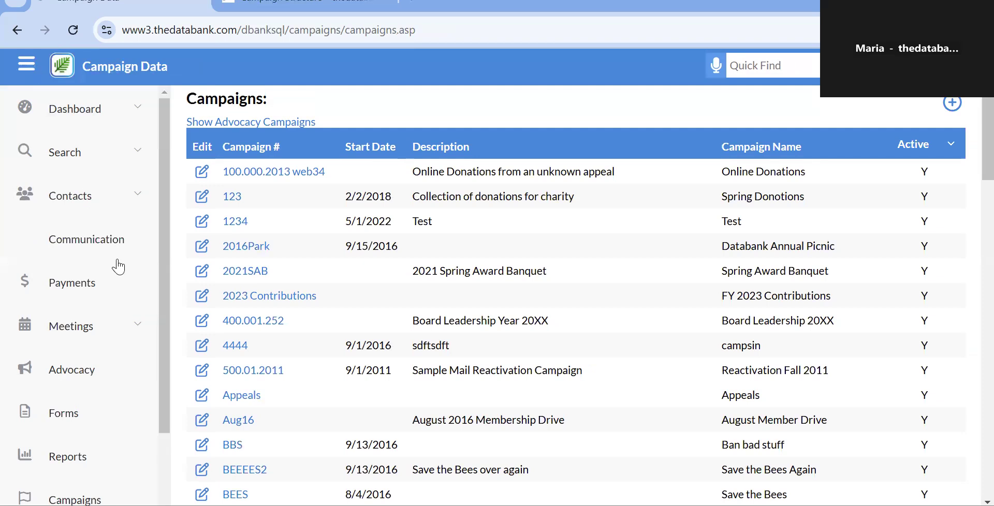
Open the Web Payments list showing 146 Not Posted payments and scroll through it.
{"action": "left_click", "coordinate": [112, 286]}
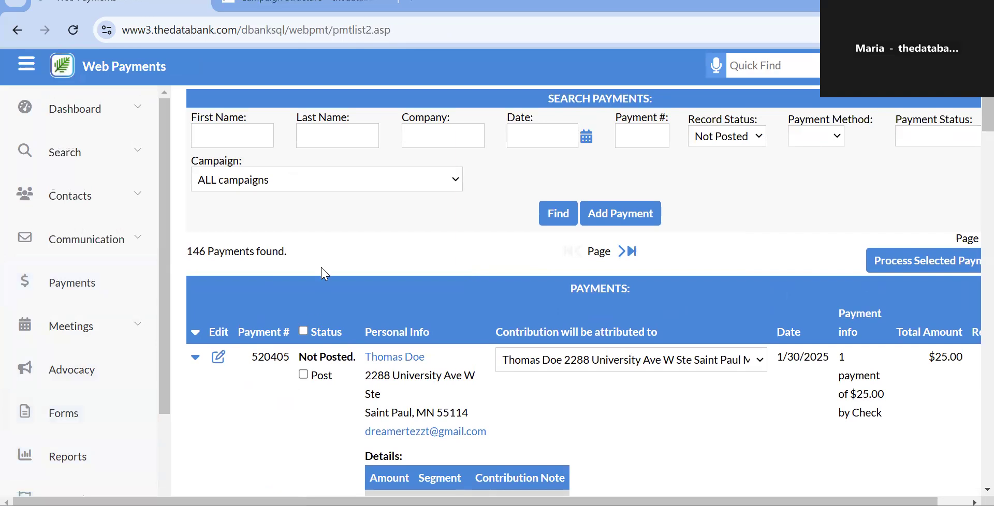
{"action": "scroll", "coordinate": [321, 268], "scroll_direction": "down", "scroll_amount": 1}
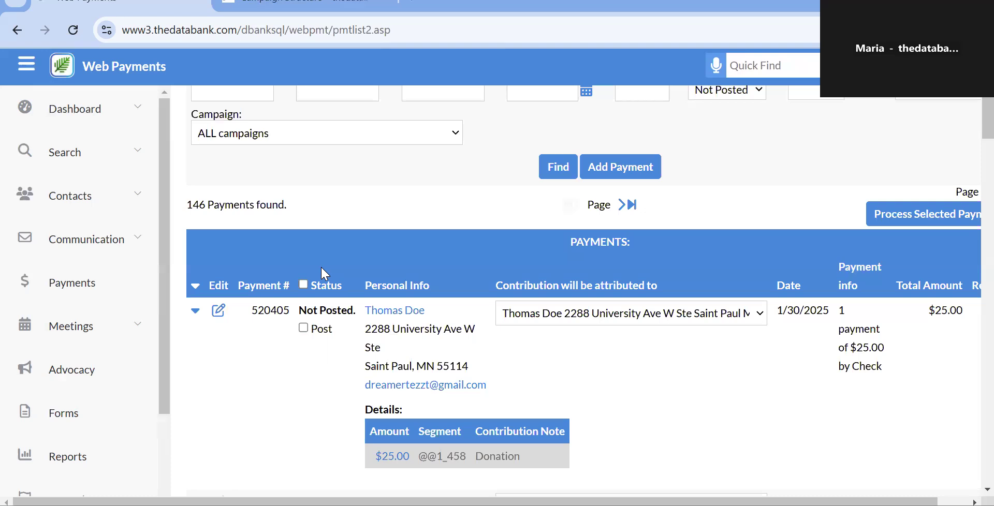
{"action": "scroll", "coordinate": [324, 273], "scroll_direction": "right", "scroll_amount": 1}
{"action": "scroll", "coordinate": [322, 268], "scroll_direction": "left", "scroll_amount": 1}
{"action": "scroll", "coordinate": [321, 266], "scroll_direction": "up", "scroll_amount": 1}
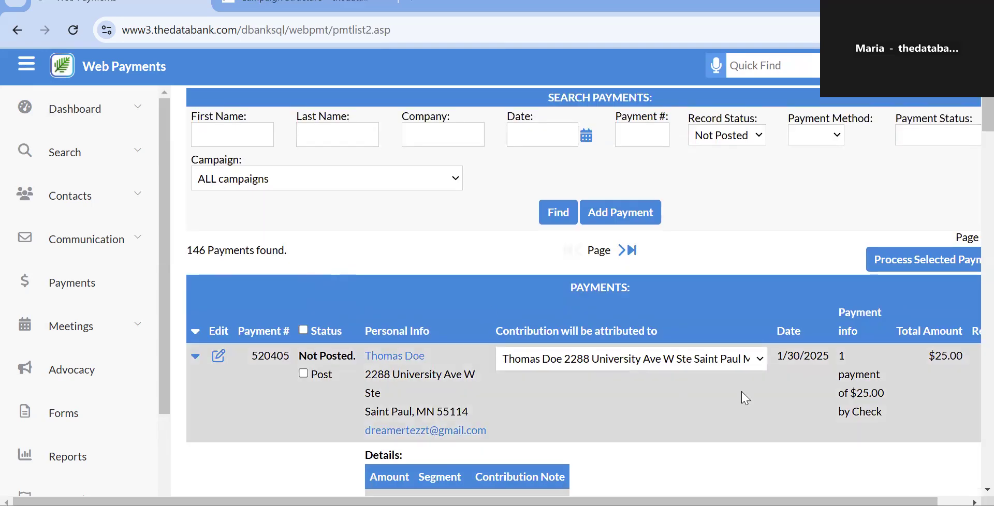
{"action": "scroll", "coordinate": [745, 399], "scroll_direction": "right", "scroll_amount": 1}
{"action": "scroll", "coordinate": [746, 399], "scroll_direction": "down", "scroll_amount": 1}
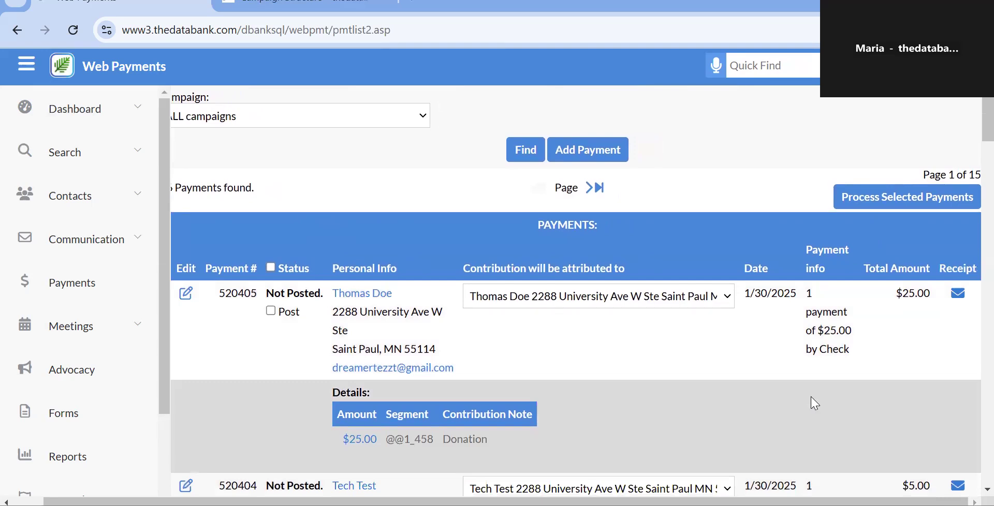
{"action": "scroll", "coordinate": [815, 404], "scroll_direction": "left", "scroll_amount": 1}
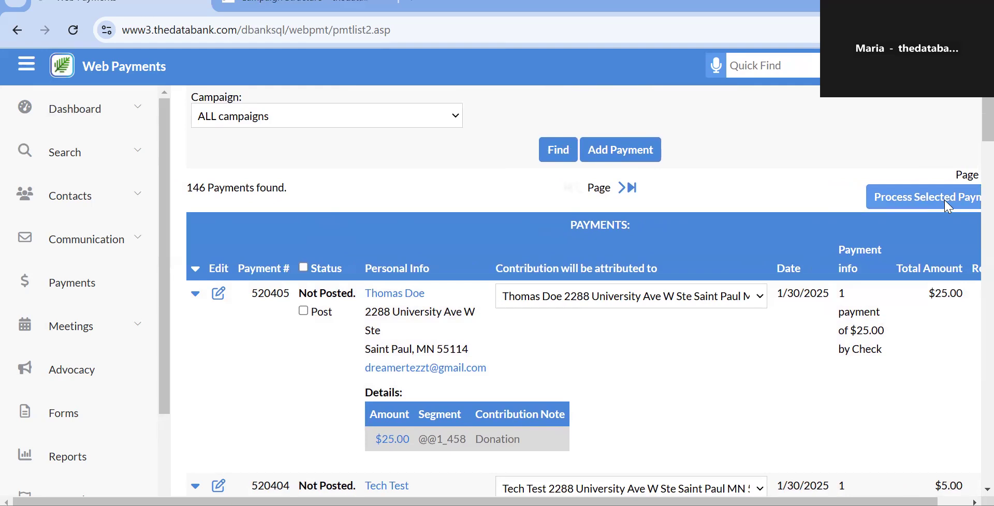
{"action": "scroll", "coordinate": [949, 206], "scroll_direction": "right", "scroll_amount": 1}
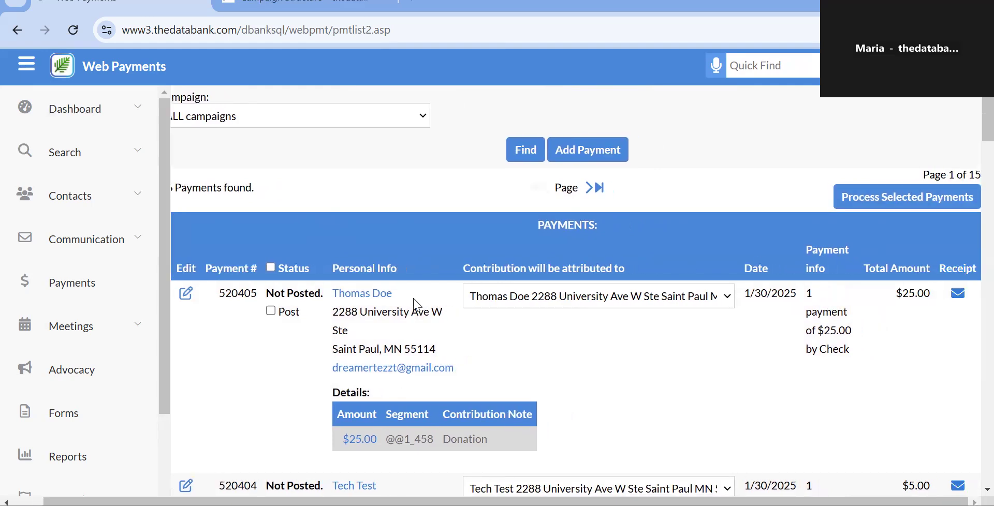
Mark the $25.00 check payment from 1/30/2025 to post and view its payer's contact history separately.
{"action": "left_click", "coordinate": [271, 311]}
{"action": "right_click", "coordinate": [368, 294]}
{"action": "left_click", "coordinate": [393, 312]}
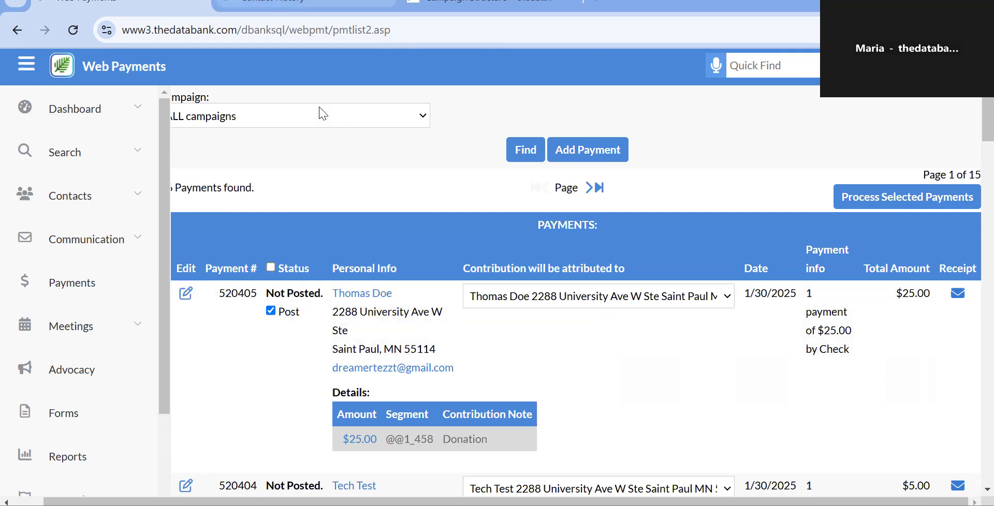
{"action": "left_click", "coordinate": [305, 3]}
Scroll the payer's contact history, then go back to the Web Payments list.
{"action": "scroll", "coordinate": [595, 429], "scroll_direction": "down", "scroll_amount": 3}
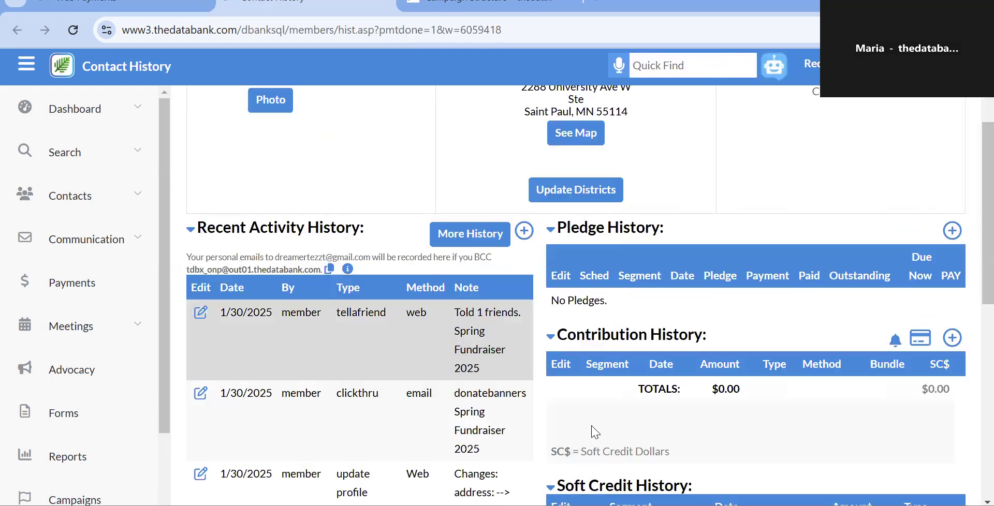
{"action": "scroll", "coordinate": [604, 309], "scroll_direction": "up", "scroll_amount": 1}
{"action": "scroll", "coordinate": [603, 309], "scroll_direction": "up", "scroll_amount": 2}
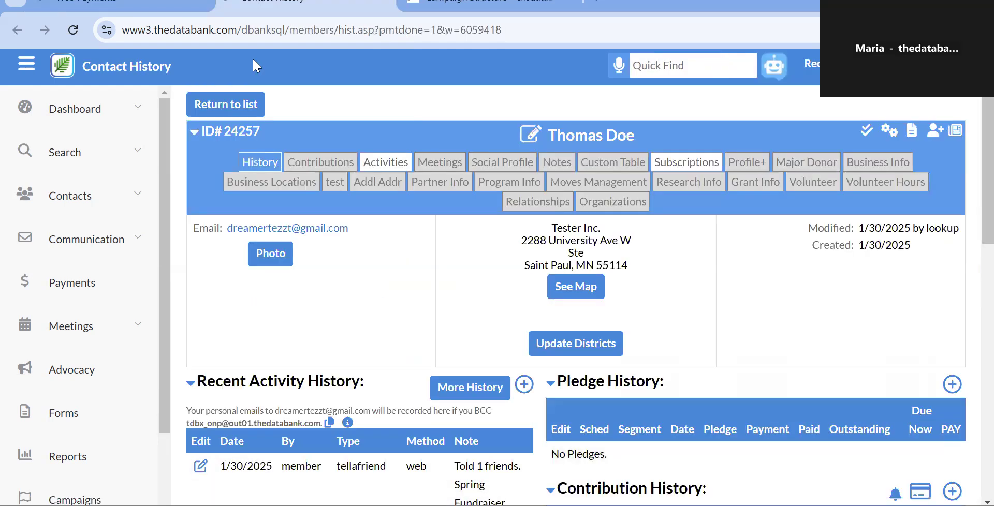
{"action": "left_click", "coordinate": [104, 3]}
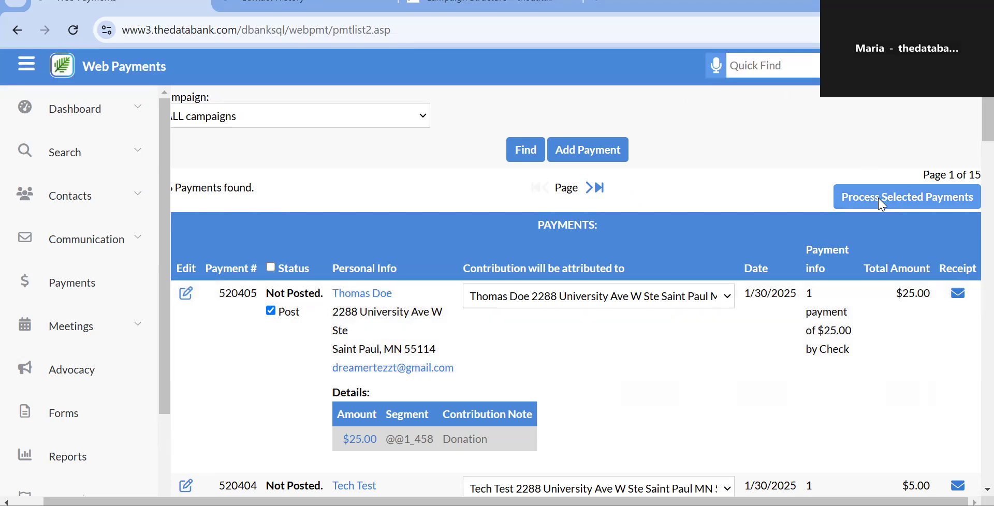
Process the marked $25.00 payment, confirm it in the refreshed contact history, then return to payments.
{"action": "left_click", "coordinate": [881, 205]}
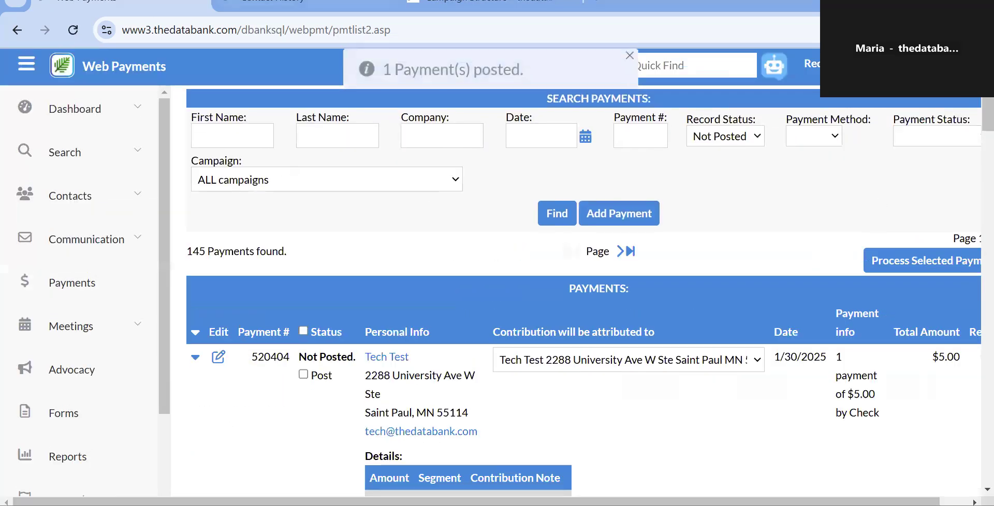
{"action": "left_click", "coordinate": [279, 2]}
{"action": "scroll", "coordinate": [184, 151], "scroll_direction": "down", "scroll_amount": 3}
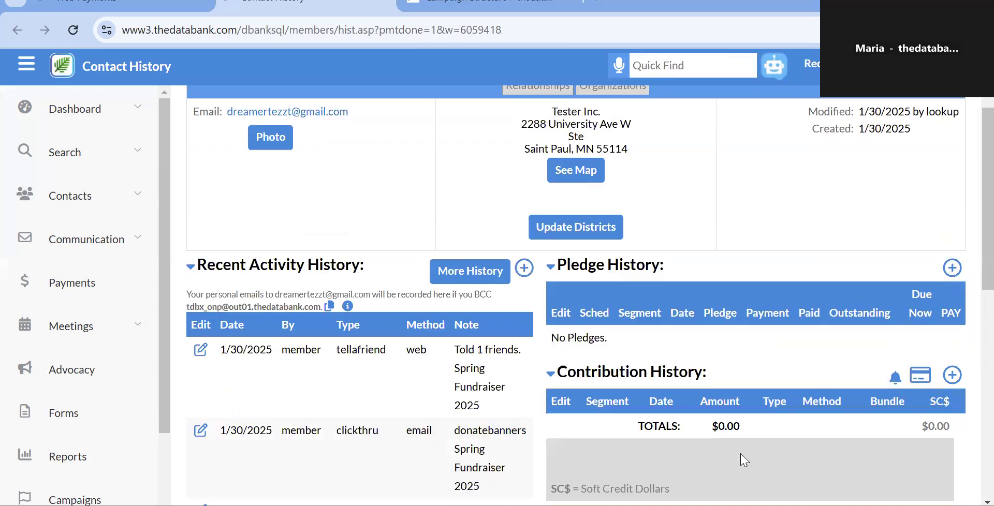
{"action": "left_click", "coordinate": [73, 41]}
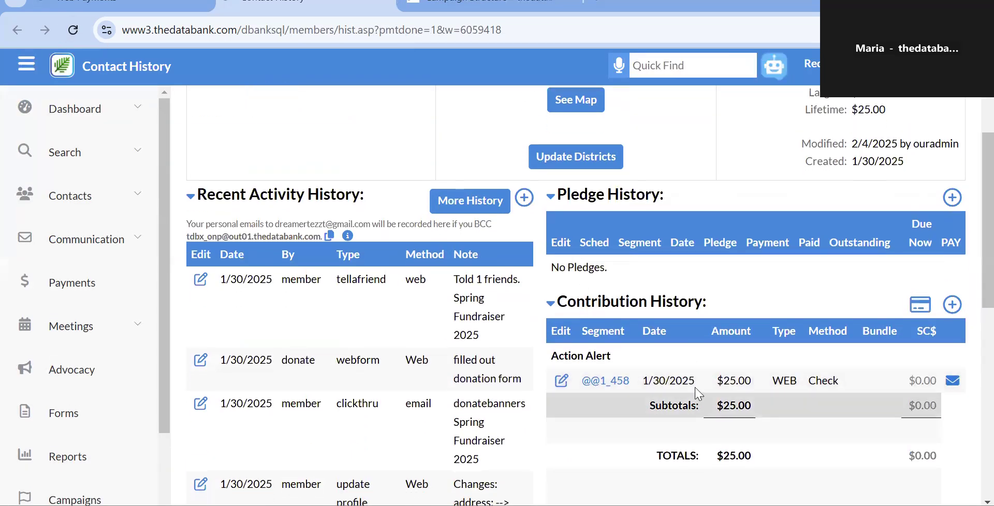
{"action": "left_click", "coordinate": [91, 6]}
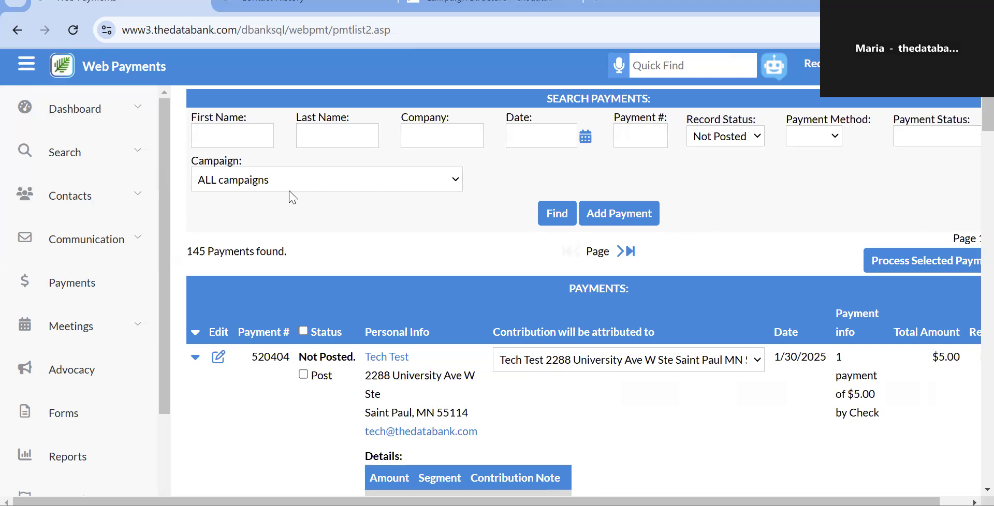
{"action": "scroll", "coordinate": [293, 197], "scroll_direction": "down", "scroll_amount": 7}
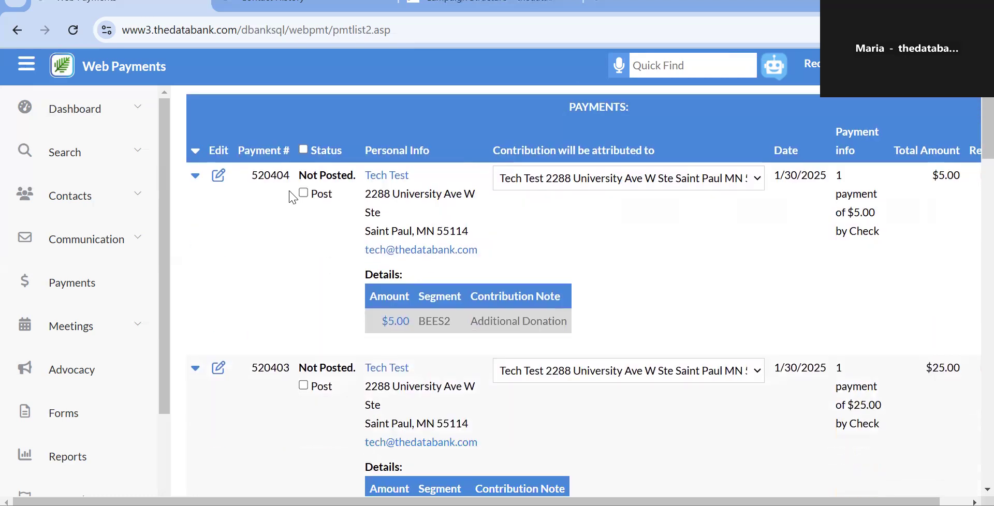
{"action": "scroll", "coordinate": [291, 196], "scroll_direction": "down", "scroll_amount": 8}
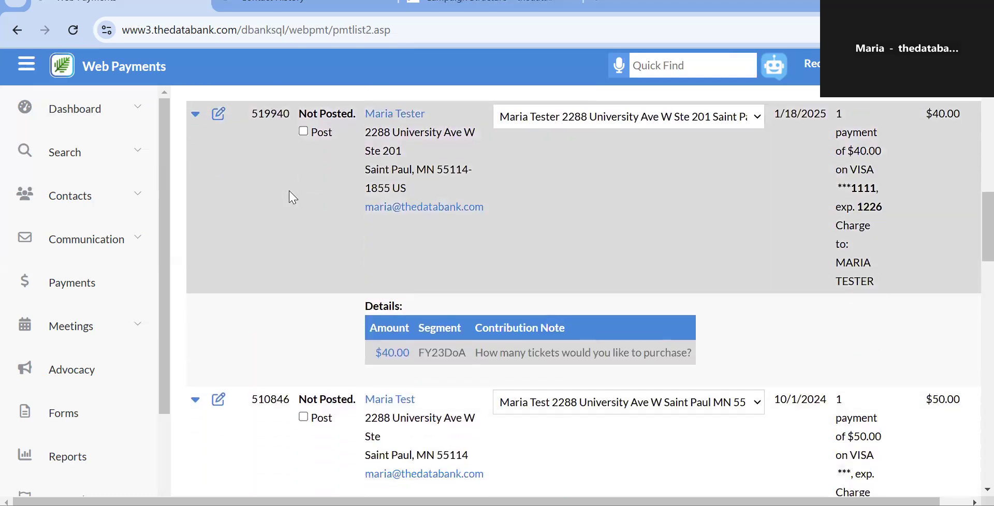
{"action": "scroll", "coordinate": [666, 271], "scroll_direction": "up", "scroll_amount": 1}
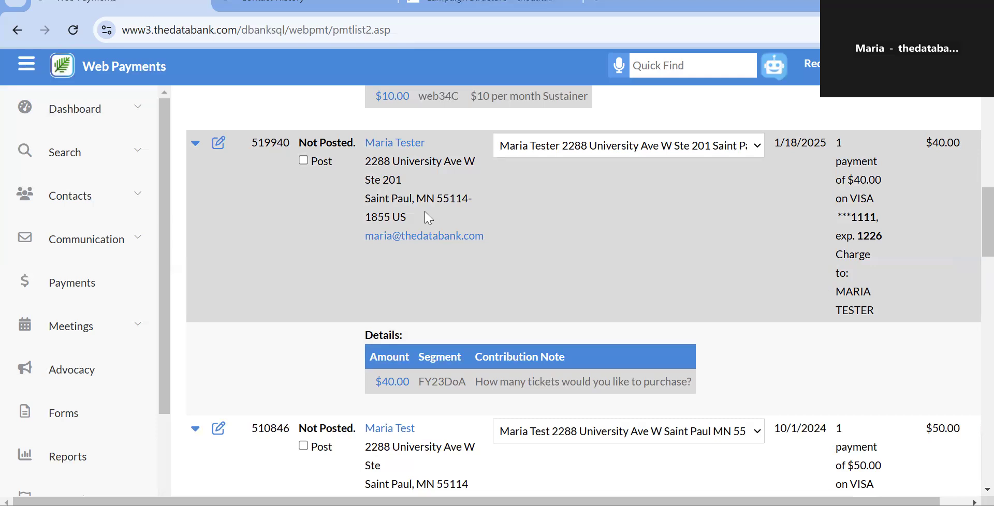
{"action": "left_click", "coordinate": [304, 161]}
{"action": "scroll", "coordinate": [535, 238], "scroll_direction": "up", "scroll_amount": 10}
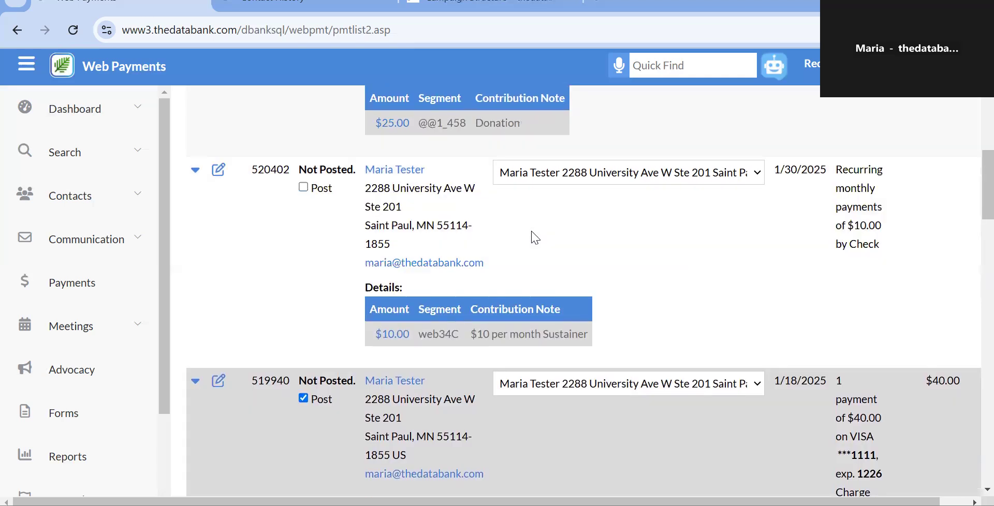
{"action": "left_click", "coordinate": [871, 260]}
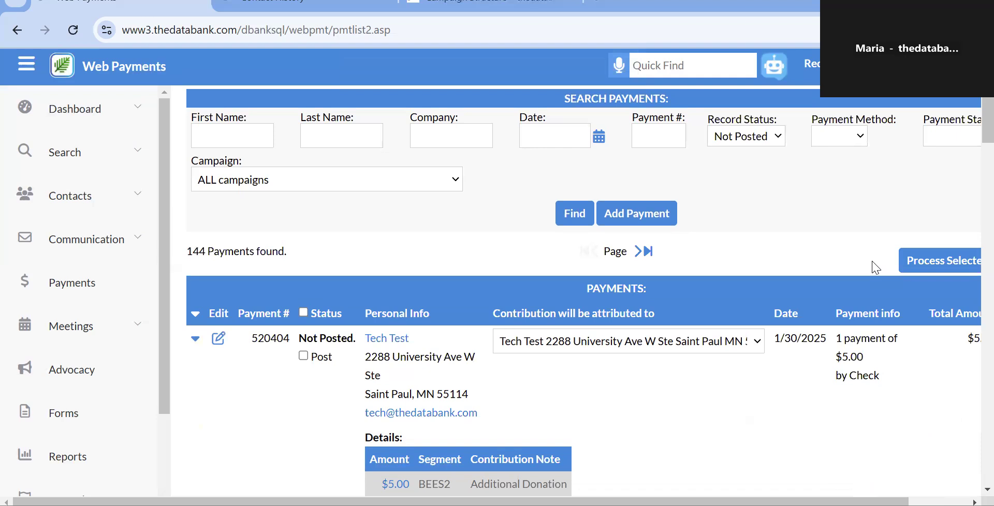
{"action": "scroll", "coordinate": [914, 199], "scroll_direction": "down", "scroll_amount": 2}
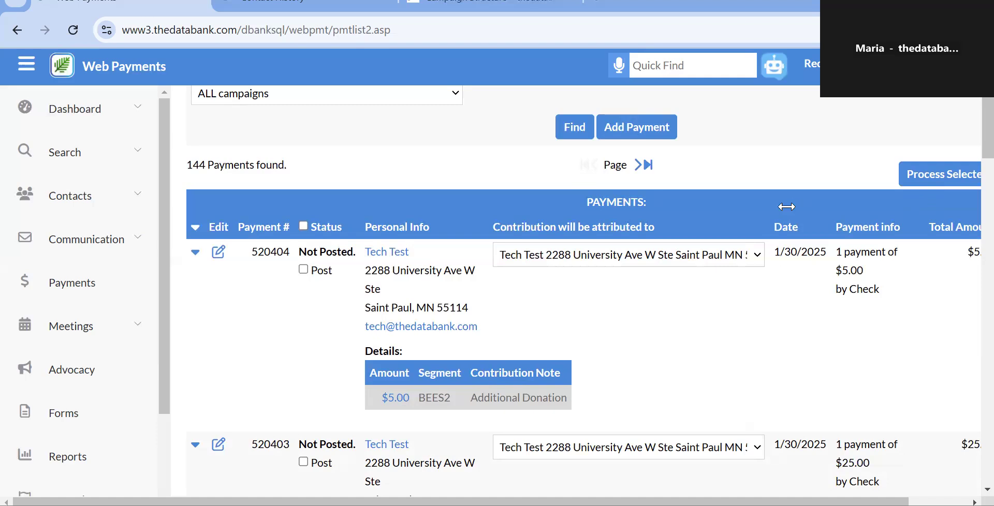
{"action": "scroll", "coordinate": [787, 207], "scroll_direction": "up", "scroll_amount": 2}
{"action": "scroll", "coordinate": [787, 207], "scroll_direction": "right", "scroll_amount": 1}
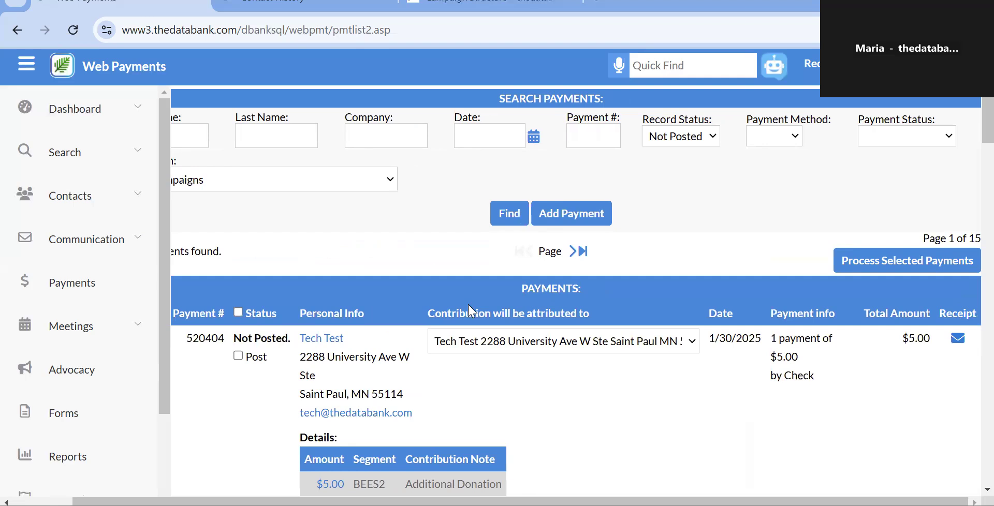
{"action": "scroll", "coordinate": [468, 304], "scroll_direction": "left", "scroll_amount": 2}
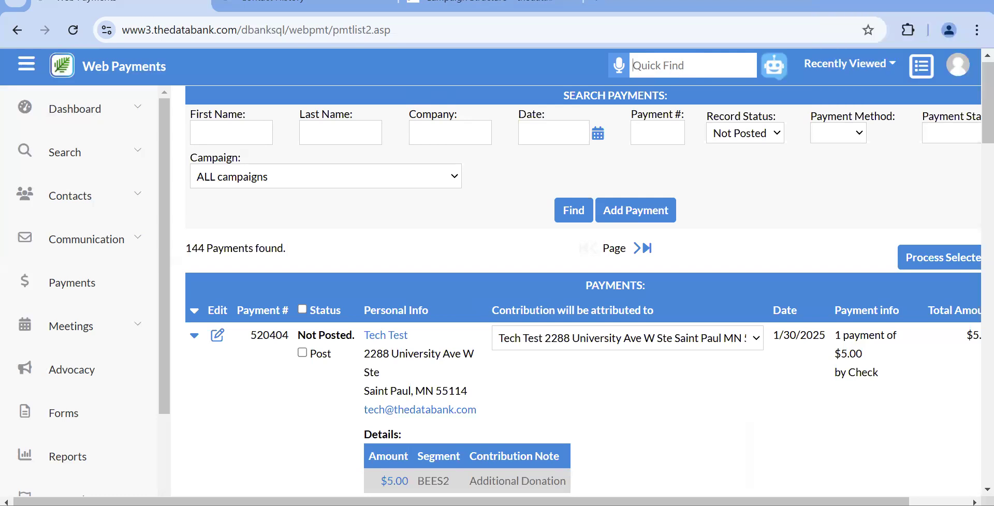
Open the payer's contact history from the Recently Viewed list.
{"action": "left_click", "coordinate": [850, 63]}
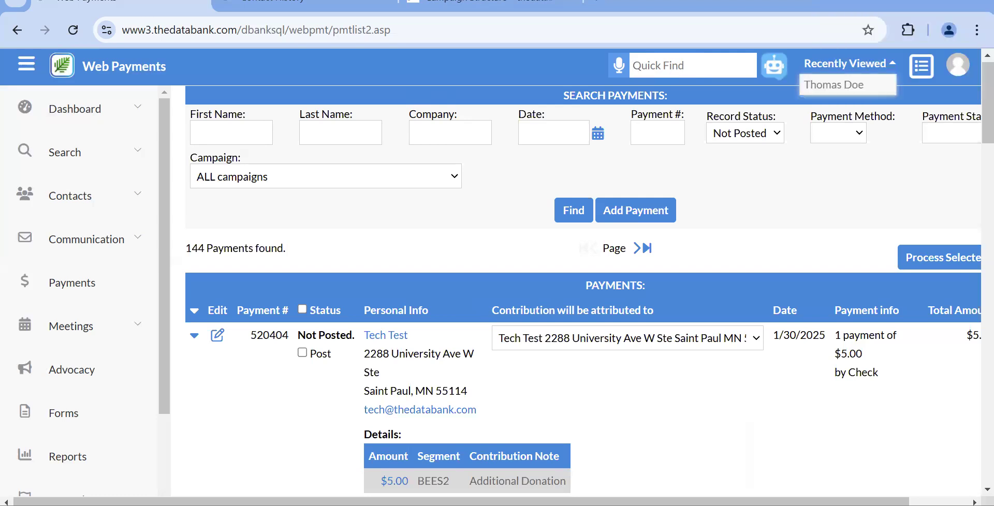
{"action": "left_click", "coordinate": [824, 86]}
{"action": "scroll", "coordinate": [673, 270], "scroll_direction": "down", "scroll_amount": 3}
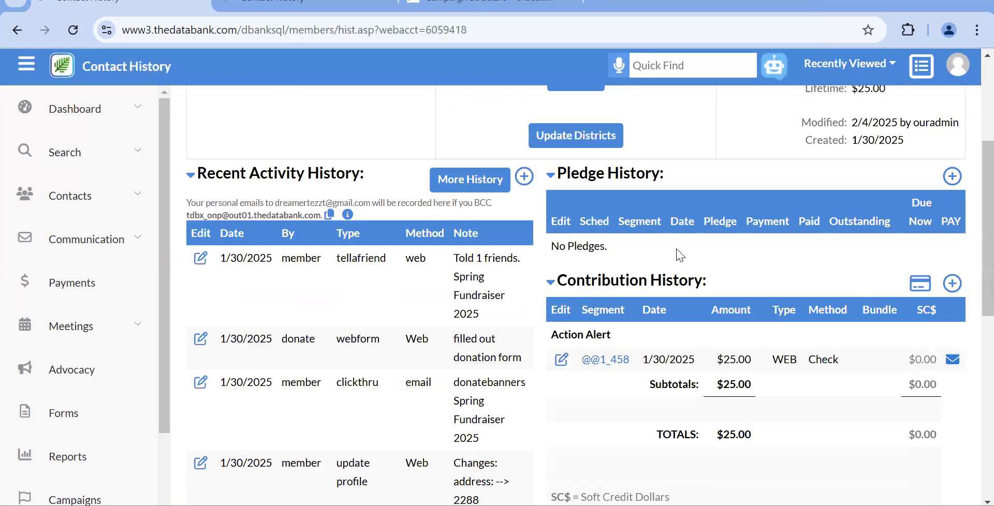
{"action": "scroll", "coordinate": [680, 255], "scroll_direction": "down", "scroll_amount": 2}
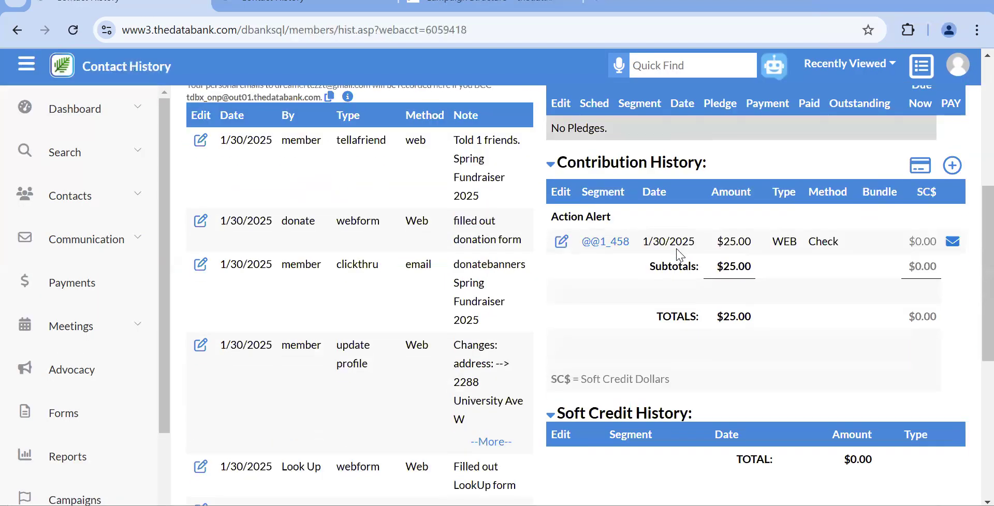
Delete the $25 Action Alert contribution and start a new activity entry for the contact.
{"action": "left_click", "coordinate": [561, 248]}
{"action": "scroll", "coordinate": [565, 253], "scroll_direction": "down", "scroll_amount": 5}
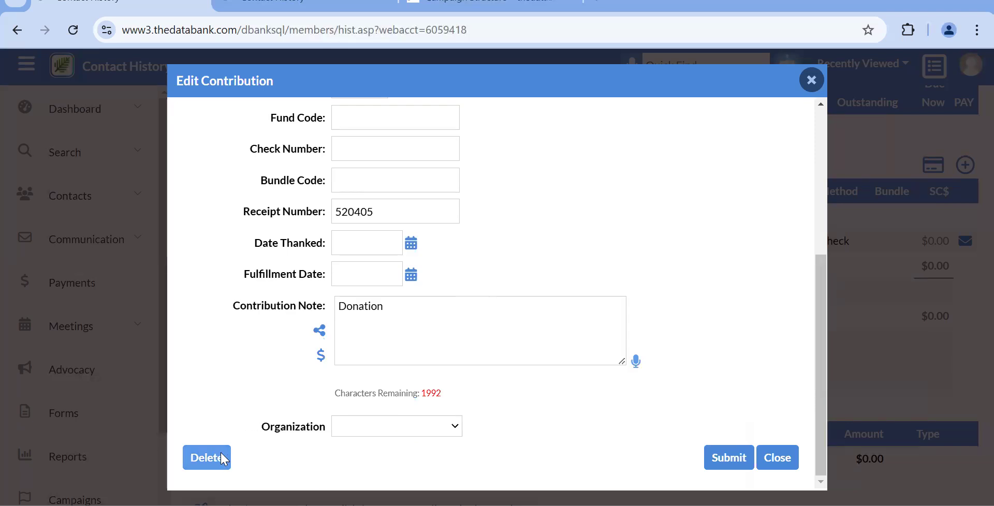
{"action": "scroll", "coordinate": [224, 459], "scroll_direction": "up", "scroll_amount": 4}
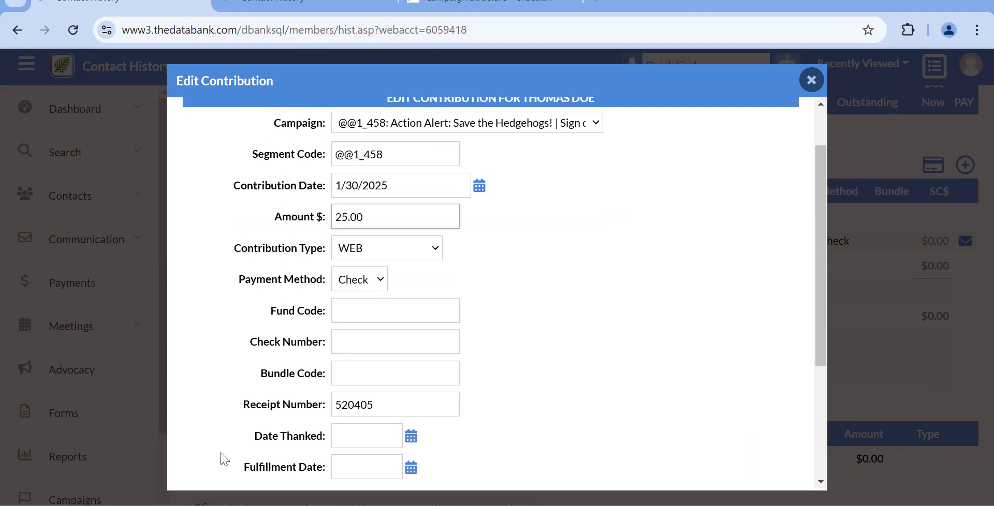
{"action": "scroll", "coordinate": [274, 400], "scroll_direction": "down", "scroll_amount": 1}
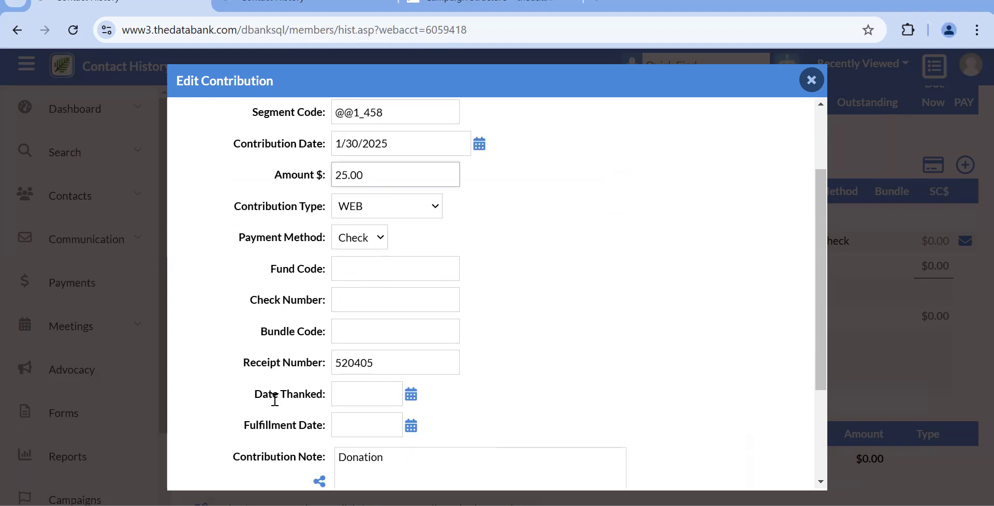
{"action": "scroll", "coordinate": [274, 399], "scroll_direction": "down", "scroll_amount": 3}
{"action": "left_click", "coordinate": [207, 458]}
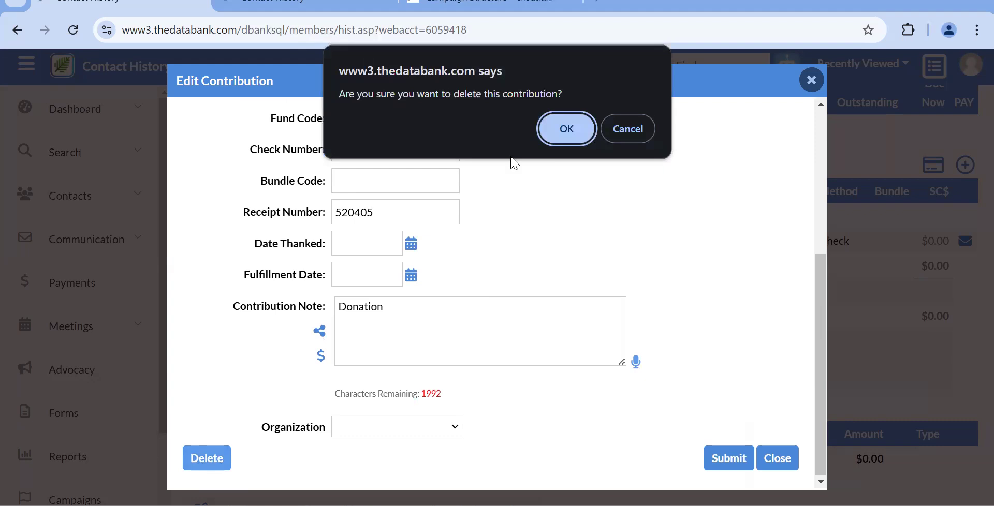
{"action": "left_click", "coordinate": [590, 120]}
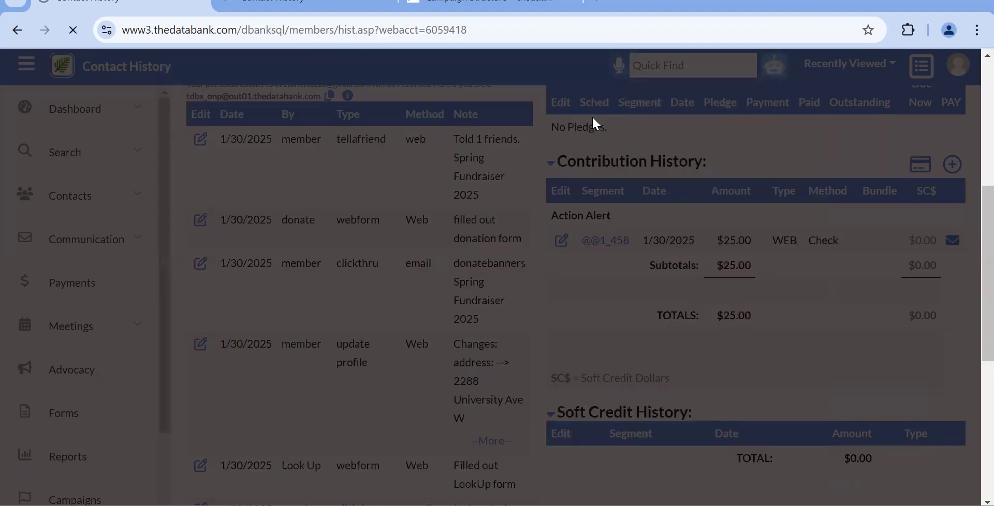
{"action": "scroll", "coordinate": [383, 250], "scroll_direction": "up", "scroll_amount": 2}
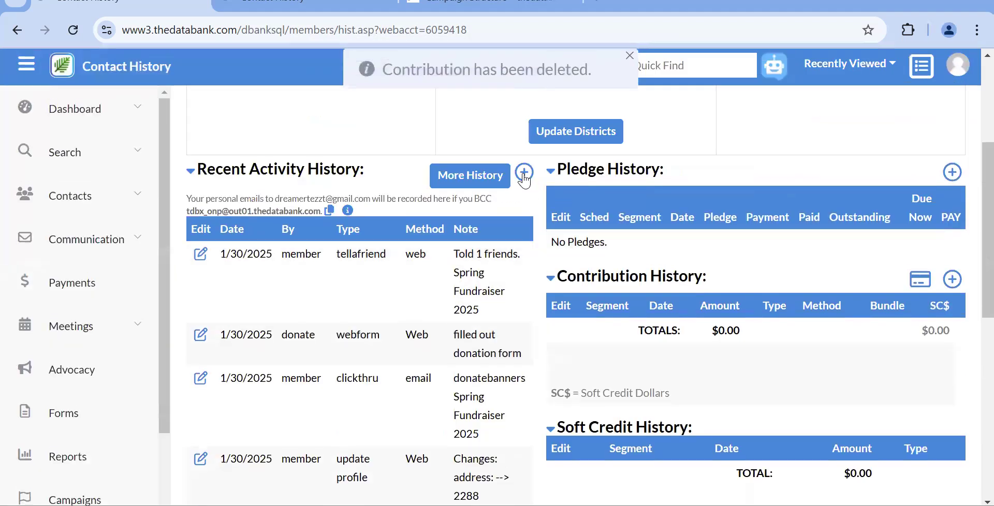
{"action": "left_click", "coordinate": [524, 172]}
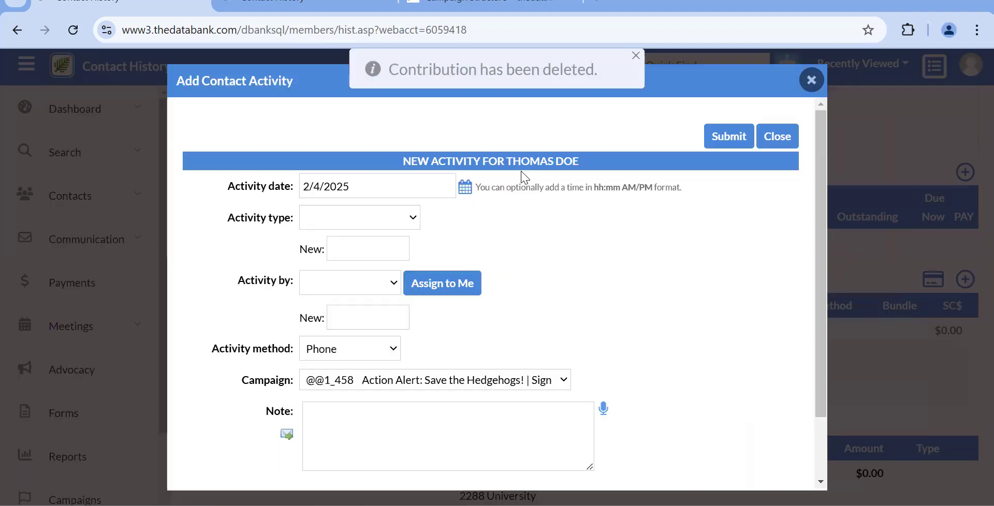
Set the activity type to donation, assign it to the current user, and choose method Other.
{"action": "left_click", "coordinate": [338, 224]}
{"action": "left_click", "coordinate": [339, 282]}
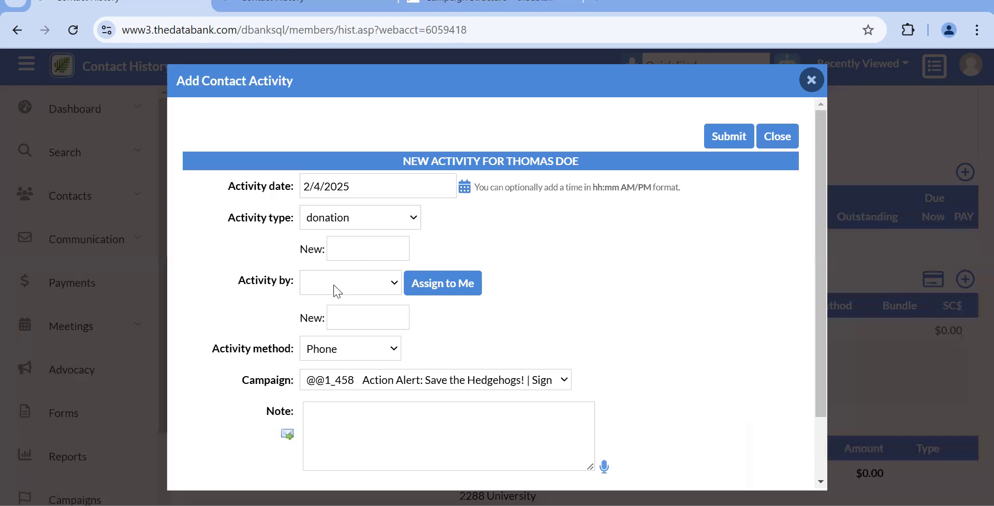
{"action": "left_click", "coordinate": [426, 286]}
{"action": "scroll", "coordinate": [401, 305], "scroll_direction": "down", "scroll_amount": 2}
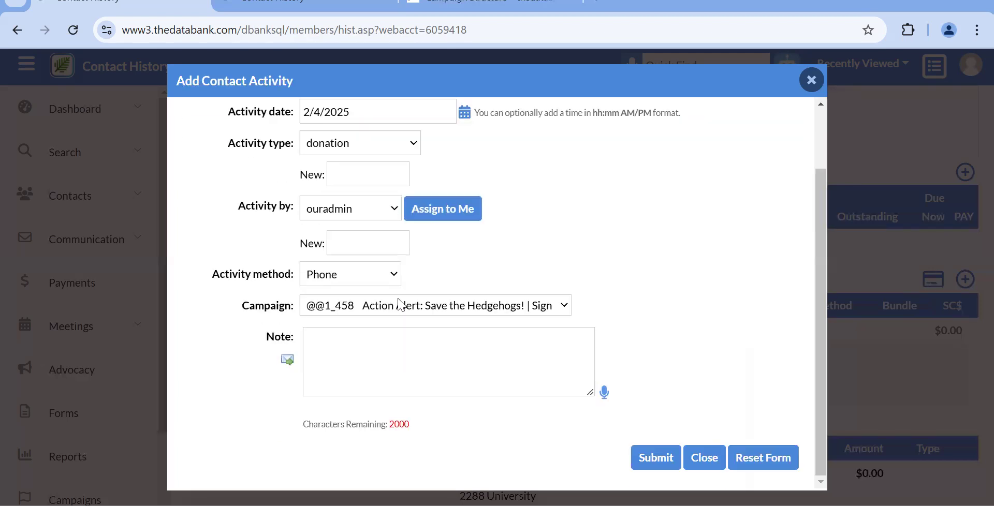
{"action": "left_click", "coordinate": [334, 275]}
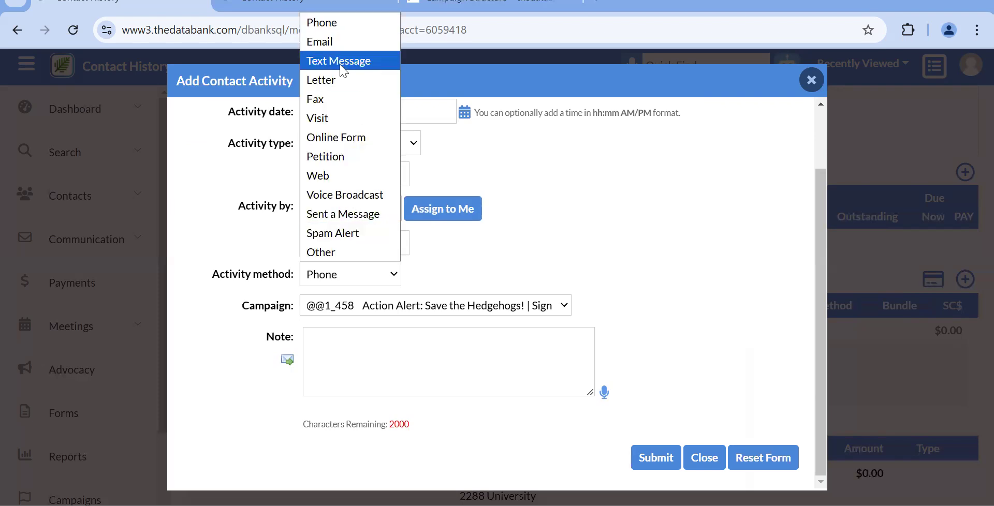
{"action": "left_click", "coordinate": [354, 263]}
Write the note '$25 check donation was not received and the payment was deleted from the contact record'.
{"action": "left_click", "coordinate": [372, 331]}
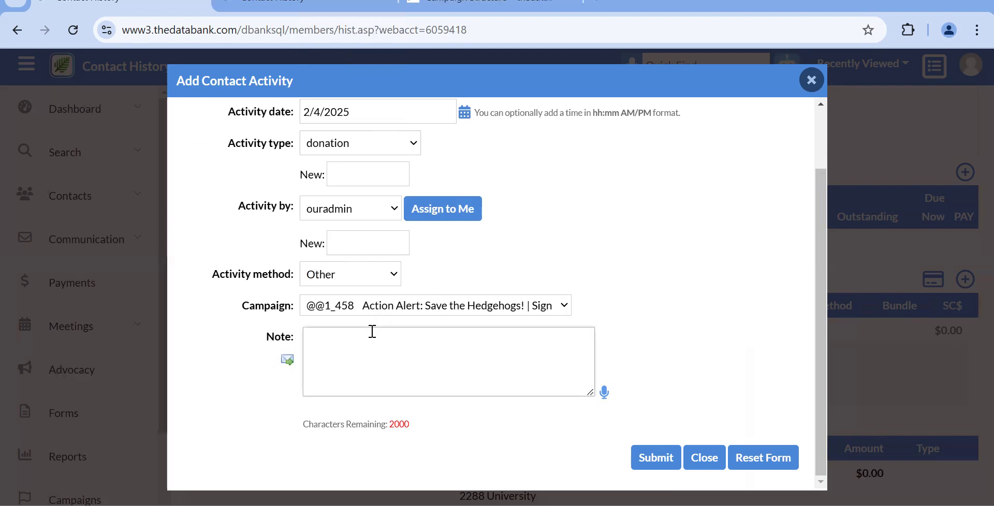
{"action": "type", "text": "$25 check donation was"}
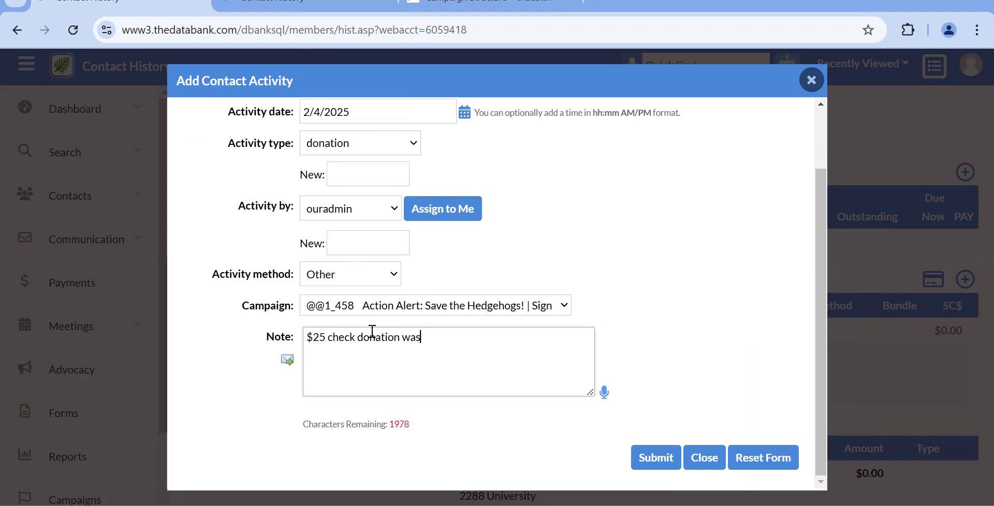
{"action": "type", "text": " not receivef"}
{"action": "key", "text": "BackSpace"}
{"action": "key", "text": "BackSpace"}
{"action": "type", "text": "d and "}
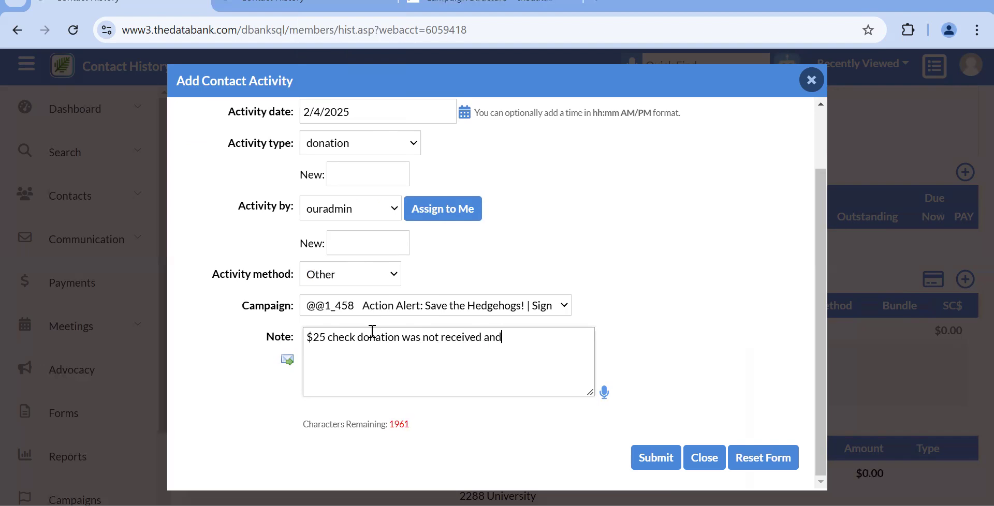
{"action": "type", "text": "the payment was derleted f"}
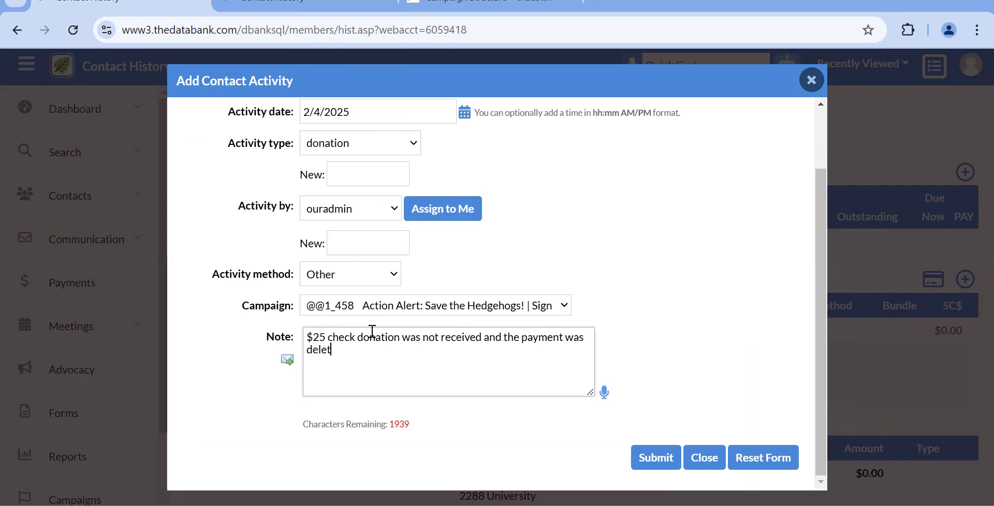
{"action": "key", "text": "BackSpace"}
{"action": "type", "text": "from the contact"}
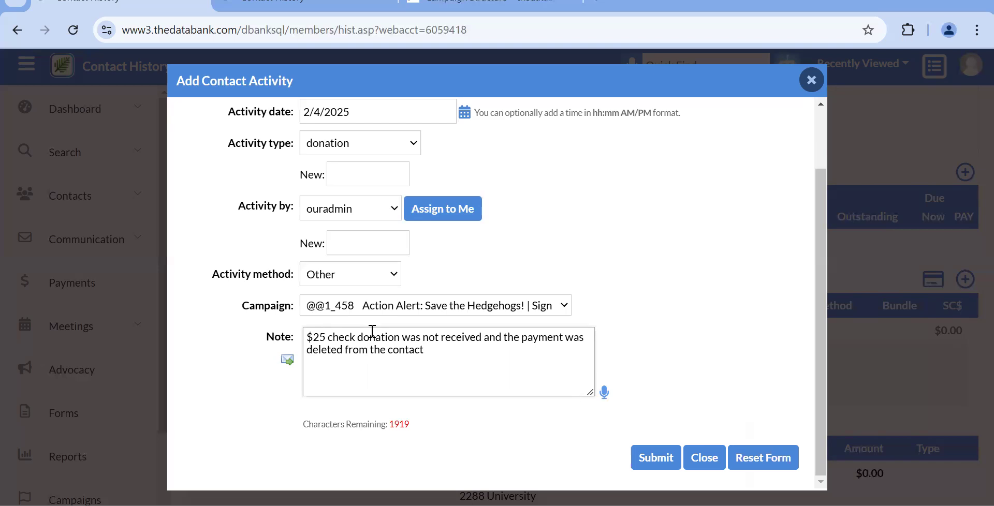
{"action": "type", "text": "record"}
Submit the activity and scroll the contact history to review the 2/4/2025 donation note.
{"action": "left_click", "coordinate": [647, 449]}
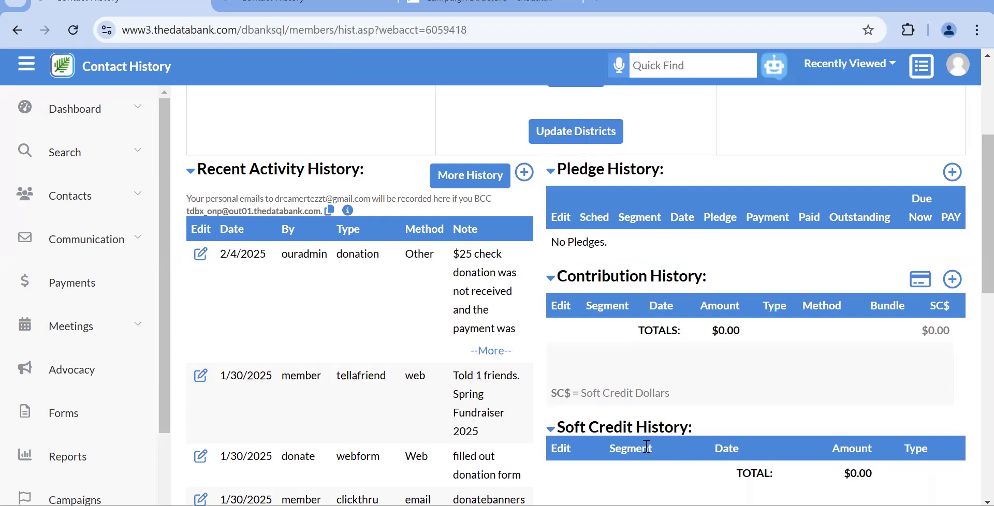
{"action": "scroll", "coordinate": [647, 448], "scroll_direction": "down", "scroll_amount": 4}
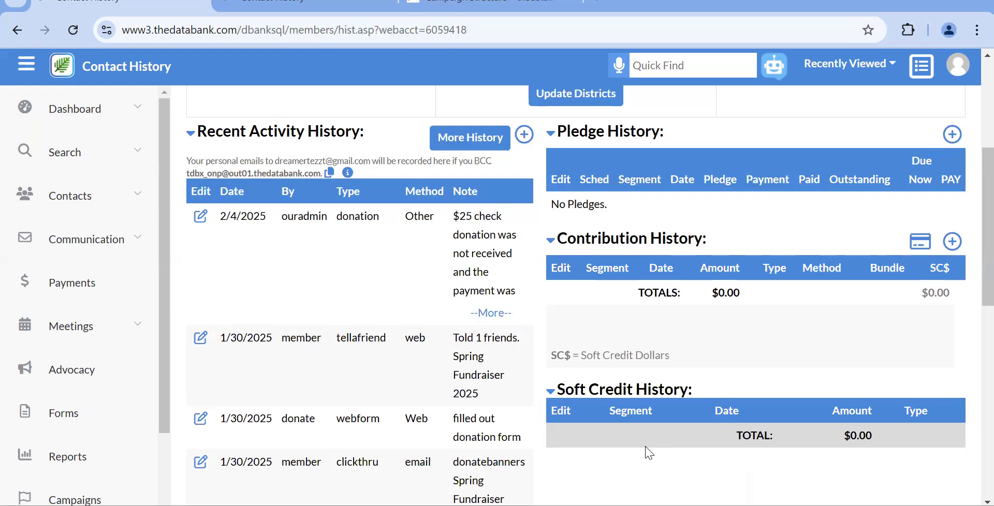
{"action": "scroll", "coordinate": [643, 383], "scroll_direction": "up", "scroll_amount": 5}
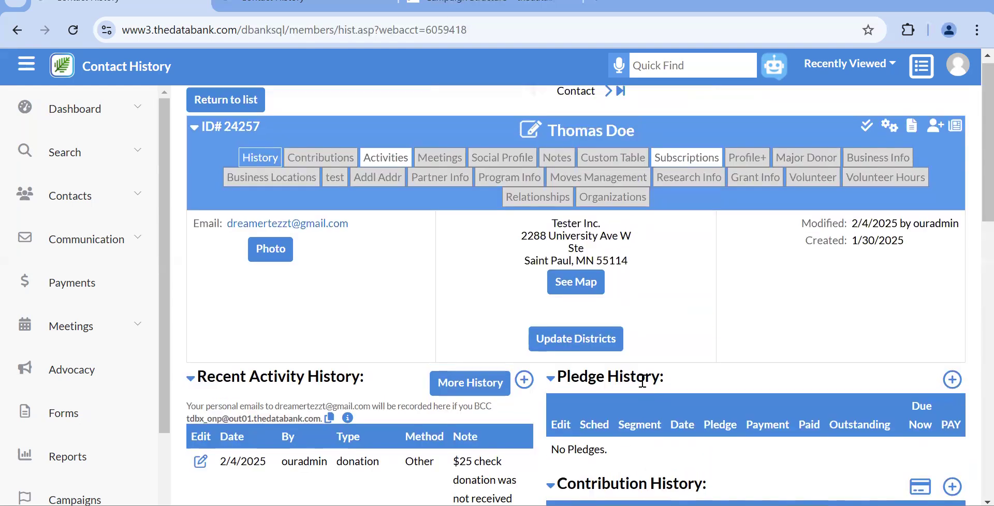
{"action": "scroll", "coordinate": [643, 381], "scroll_direction": "down", "scroll_amount": 3}
{"action": "scroll", "coordinate": [642, 389], "scroll_direction": "down", "scroll_amount": 2}
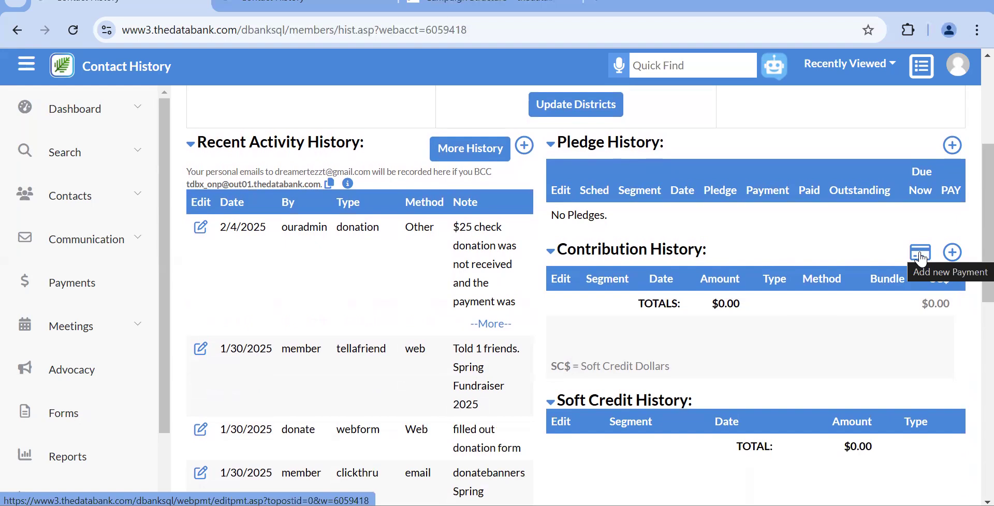
Start a new $25 contribution for the Membership Level campaign, Individual Membership segment.
{"action": "left_click", "coordinate": [951, 260]}
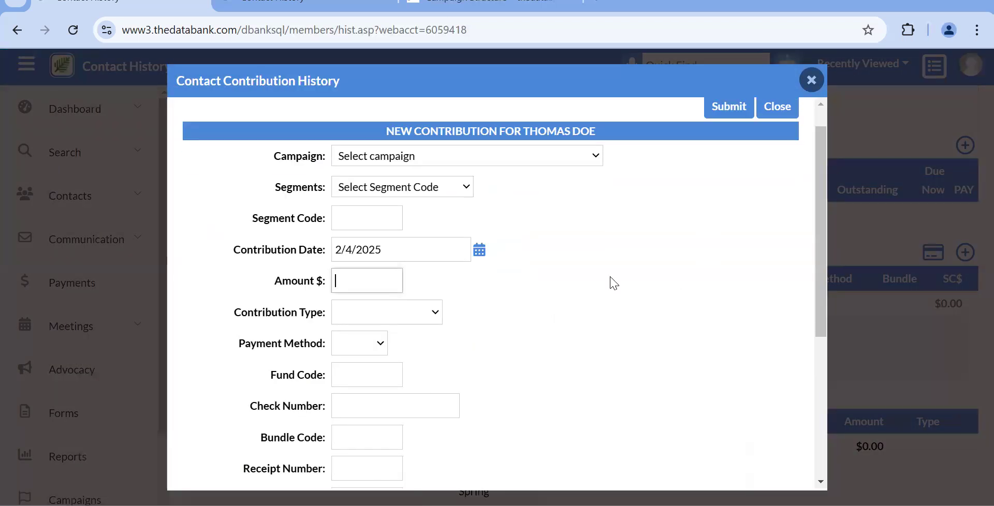
{"action": "scroll", "coordinate": [614, 282], "scroll_direction": "down", "scroll_amount": 3}
{"action": "scroll", "coordinate": [614, 283], "scroll_direction": "up", "scroll_amount": 3}
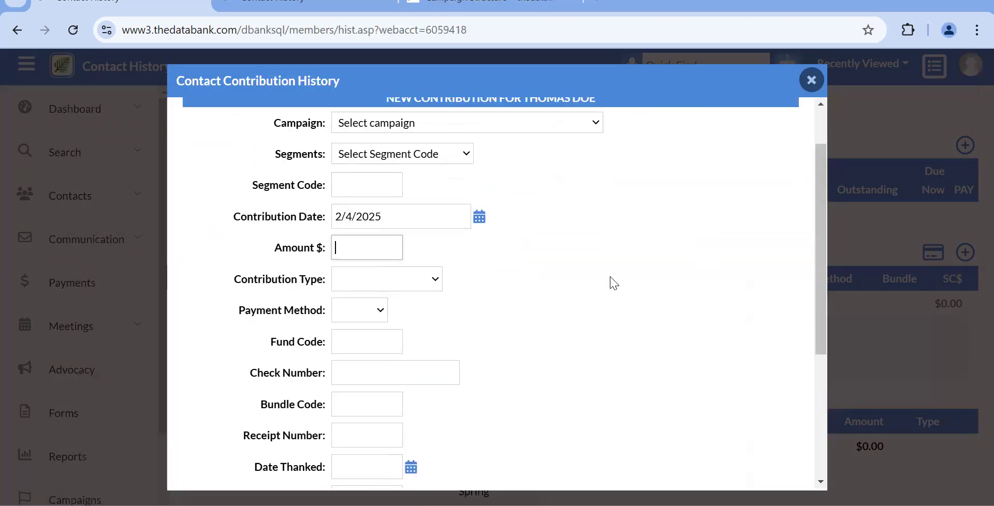
{"action": "scroll", "coordinate": [613, 282], "scroll_direction": "up", "scroll_amount": 1}
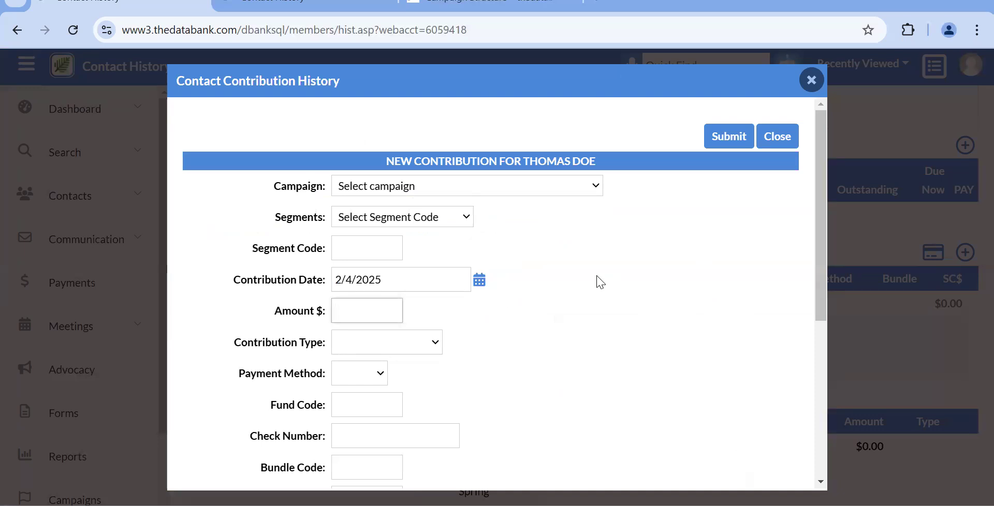
{"action": "left_click", "coordinate": [453, 186]}
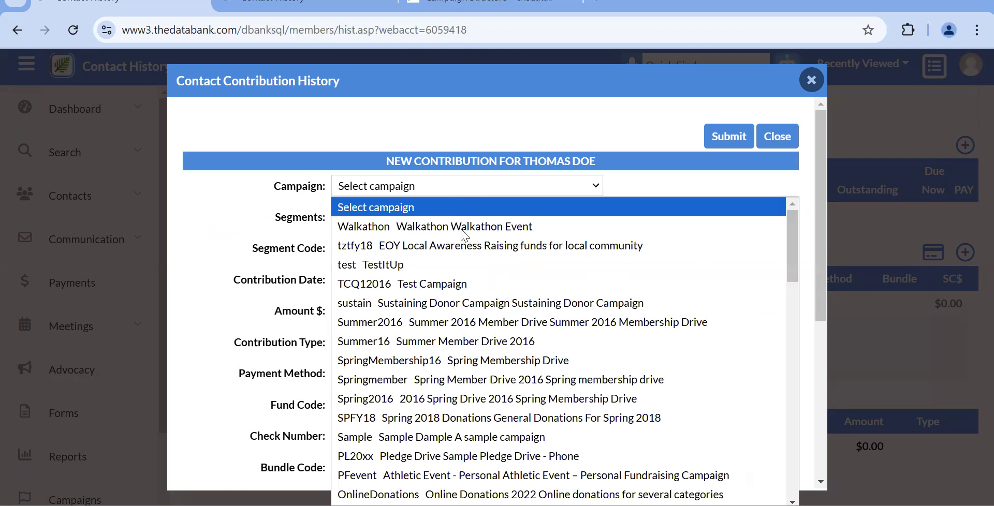
{"action": "scroll", "coordinate": [469, 259], "scroll_direction": "down", "scroll_amount": 2}
{"action": "scroll", "coordinate": [470, 290], "scroll_direction": "down", "scroll_amount": 1}
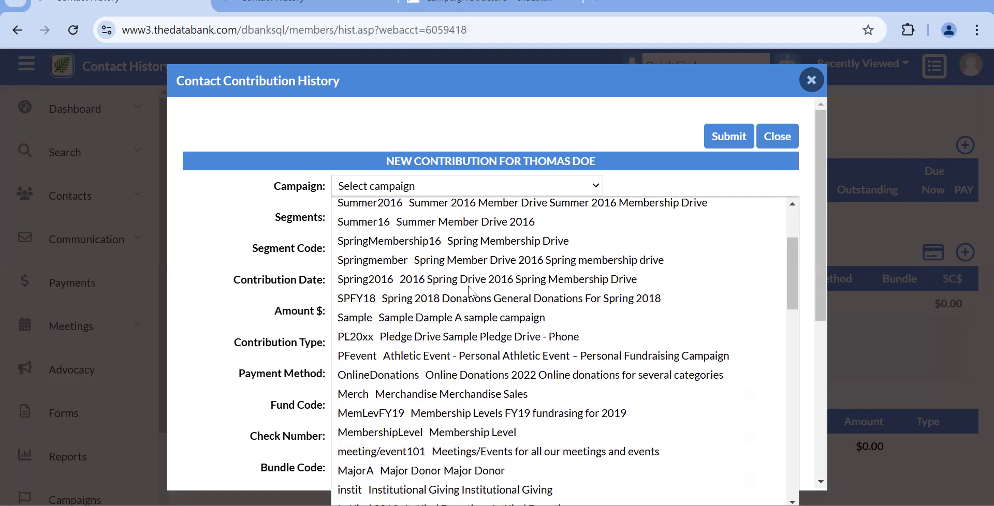
{"action": "scroll", "coordinate": [470, 291], "scroll_direction": "down", "scroll_amount": 1}
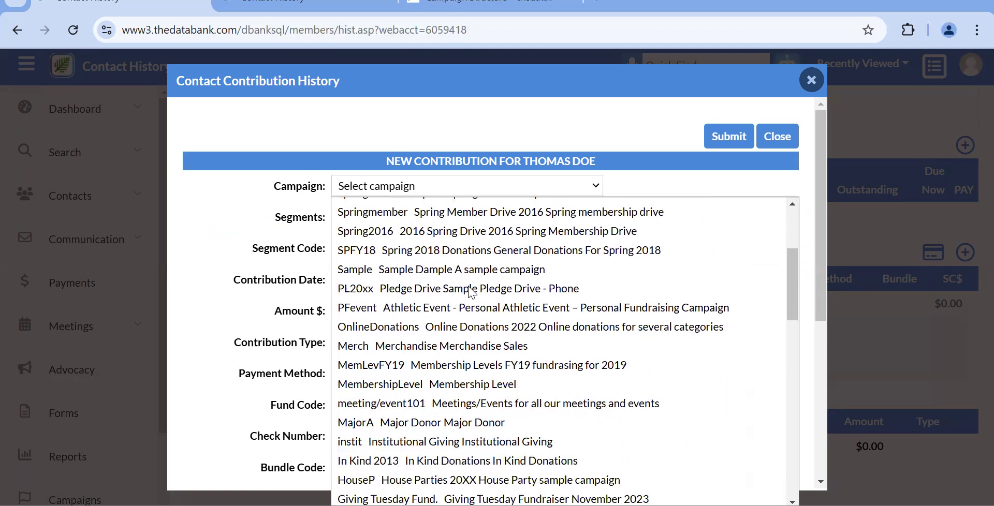
{"action": "left_click", "coordinate": [453, 388]}
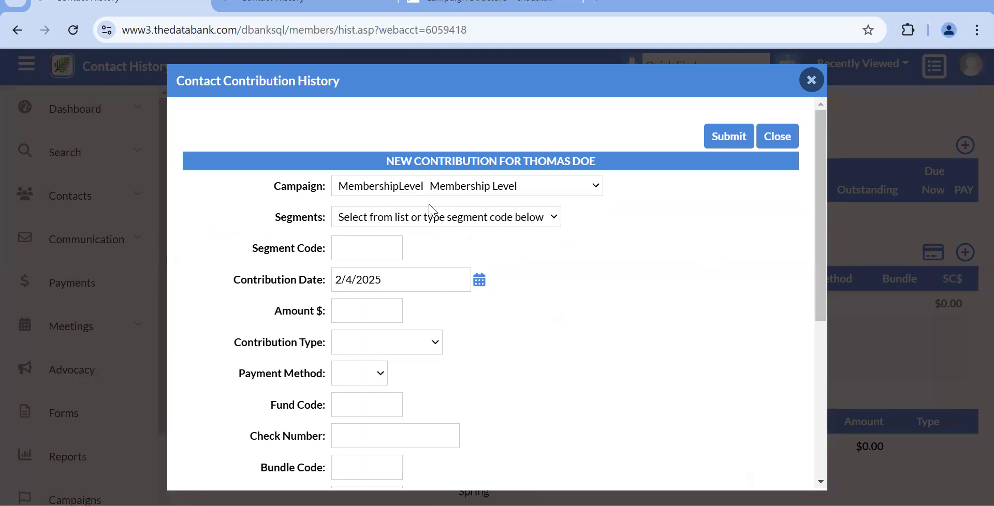
{"action": "left_click", "coordinate": [423, 216]}
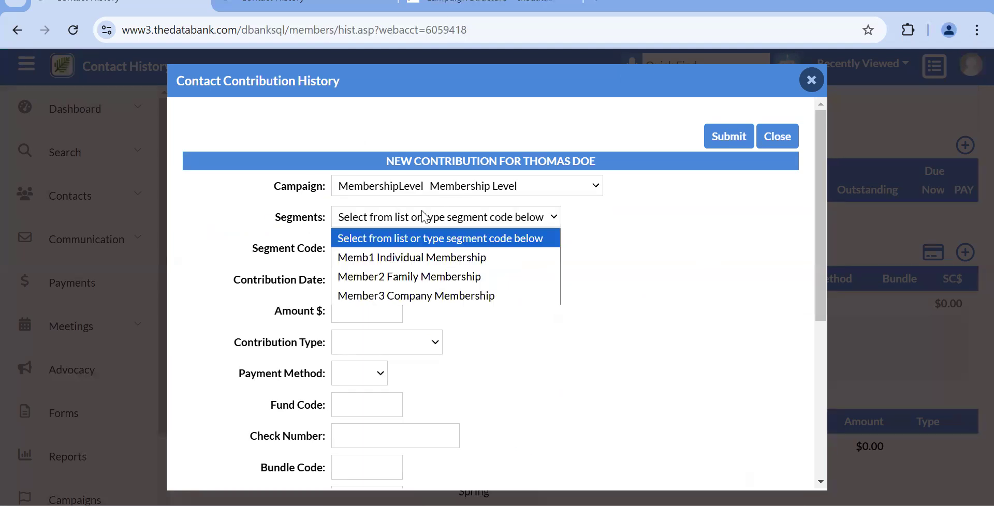
{"action": "left_click", "coordinate": [421, 259]}
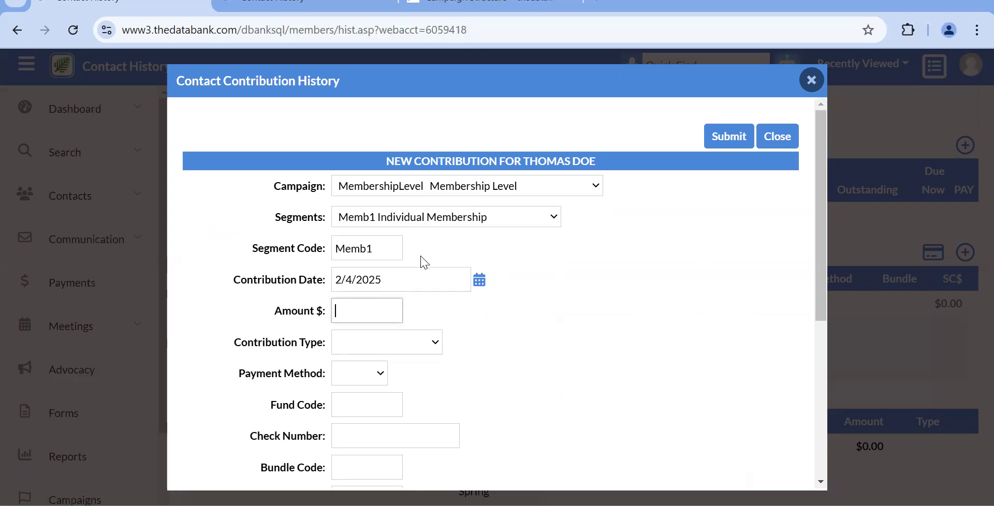
{"action": "scroll", "coordinate": [424, 263], "scroll_direction": "down", "scroll_amount": 1}
{"action": "type", "text": "25"}
Set contribution type New, payment method Check with check number 123456, and submit.
{"action": "left_click", "coordinate": [356, 288]}
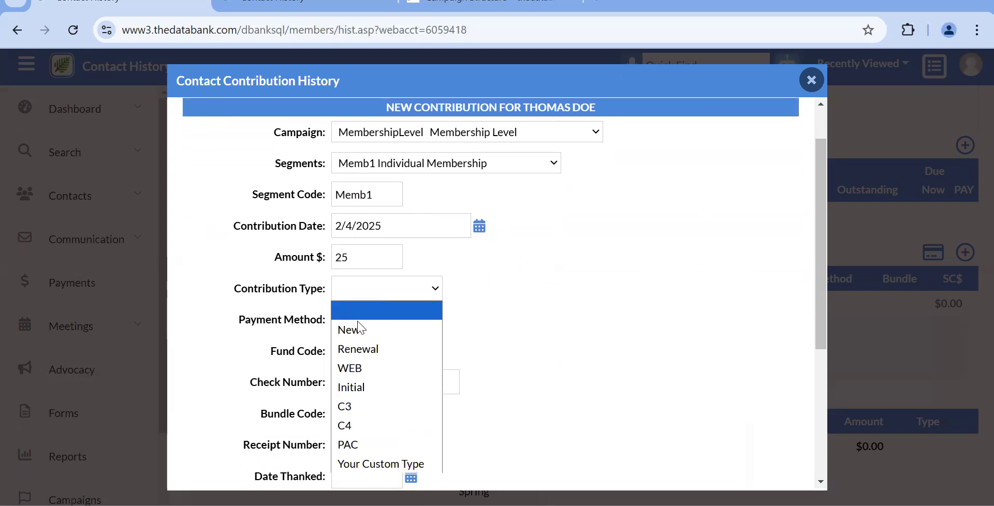
{"action": "left_click", "coordinate": [360, 329]}
{"action": "left_click", "coordinate": [360, 319]}
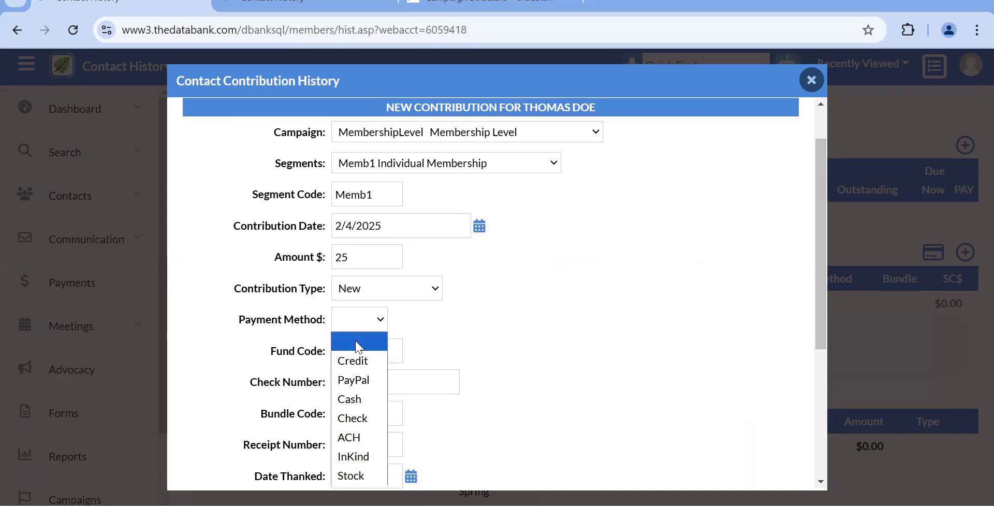
{"action": "left_click", "coordinate": [362, 417]}
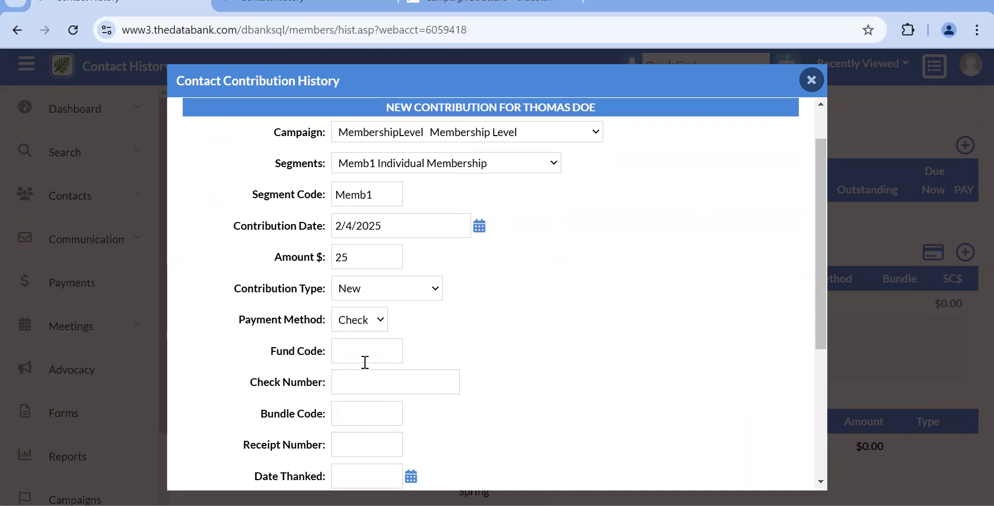
{"action": "scroll", "coordinate": [364, 363], "scroll_direction": "down", "scroll_amount": 1}
{"action": "left_click", "coordinate": [360, 319]}
{"action": "type", "text": "123"}
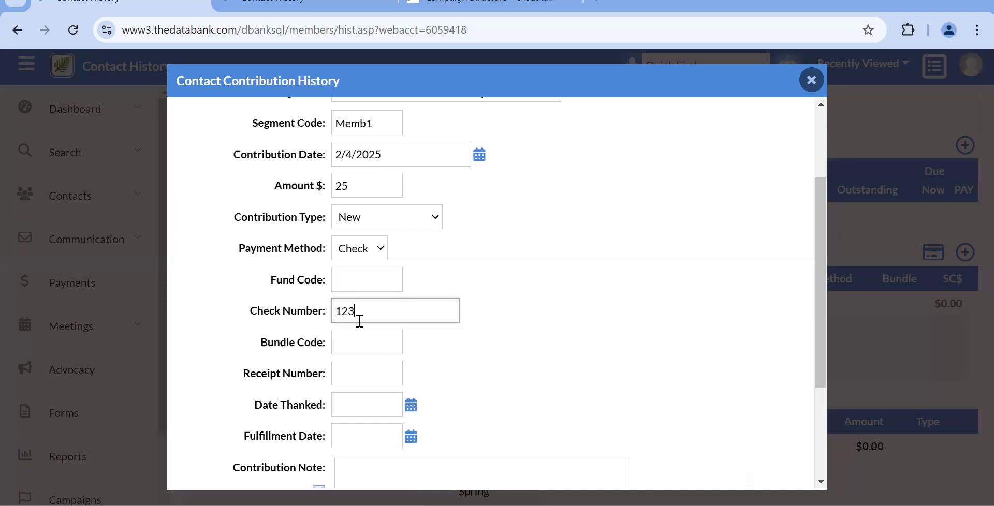
{"action": "type", "text": "456"}
{"action": "scroll", "coordinate": [355, 341], "scroll_direction": "down", "scroll_amount": 1}
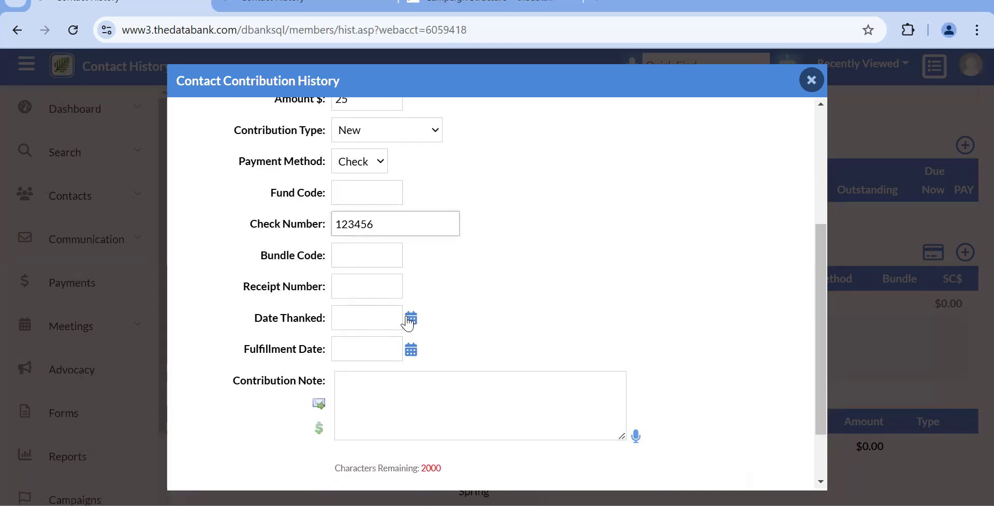
{"action": "scroll", "coordinate": [439, 335], "scroll_direction": "down", "scroll_amount": 2}
{"action": "left_click", "coordinate": [733, 457]}
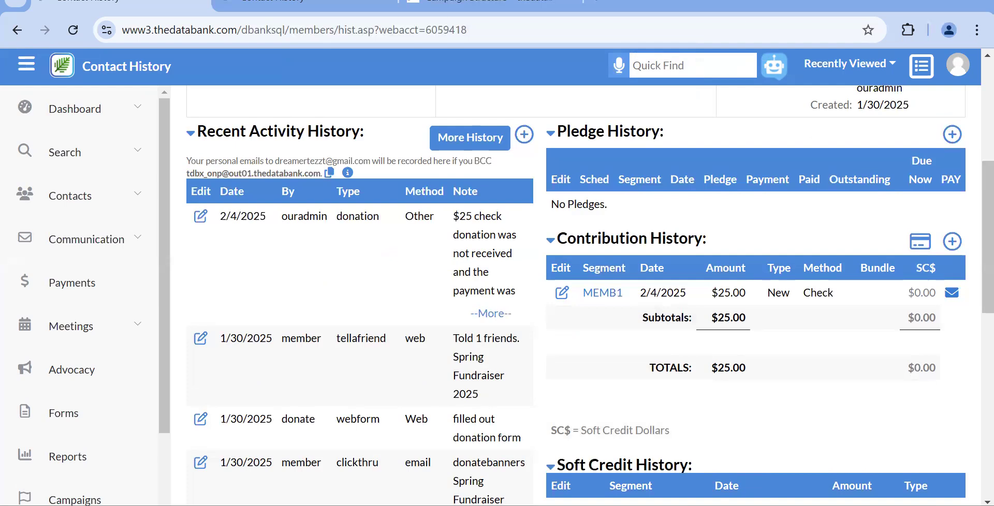
Scroll up to the Contribution History table listing the $25.00 MEMB1 check dated 2/4/2025.
{"action": "scroll", "coordinate": [576, 295], "scroll_direction": "up", "scroll_amount": 2}
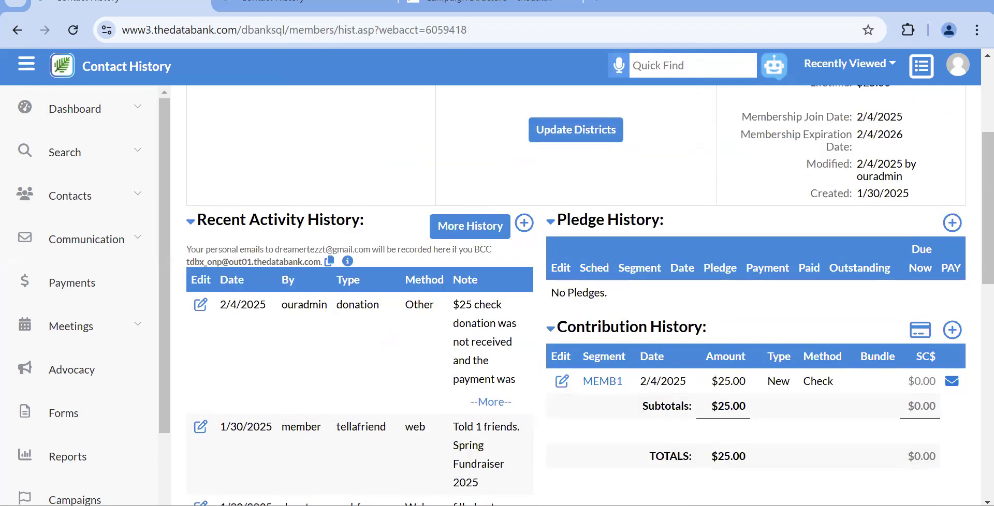
Open the confirmation email preview for the $25 contribution and read through it.
{"action": "left_click", "coordinate": [952, 383]}
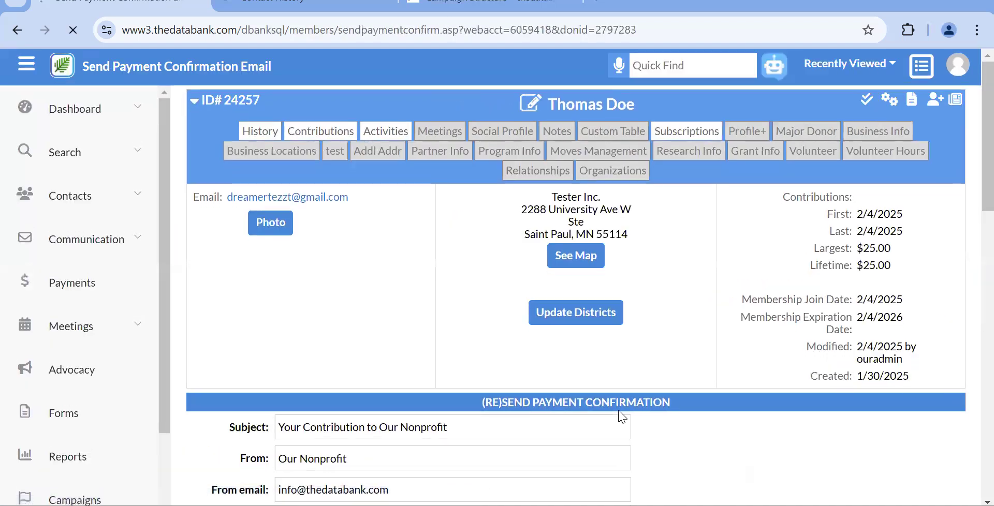
{"action": "scroll", "coordinate": [604, 413], "scroll_direction": "down", "scroll_amount": 6}
{"action": "scroll", "coordinate": [603, 412], "scroll_direction": "down", "scroll_amount": 5}
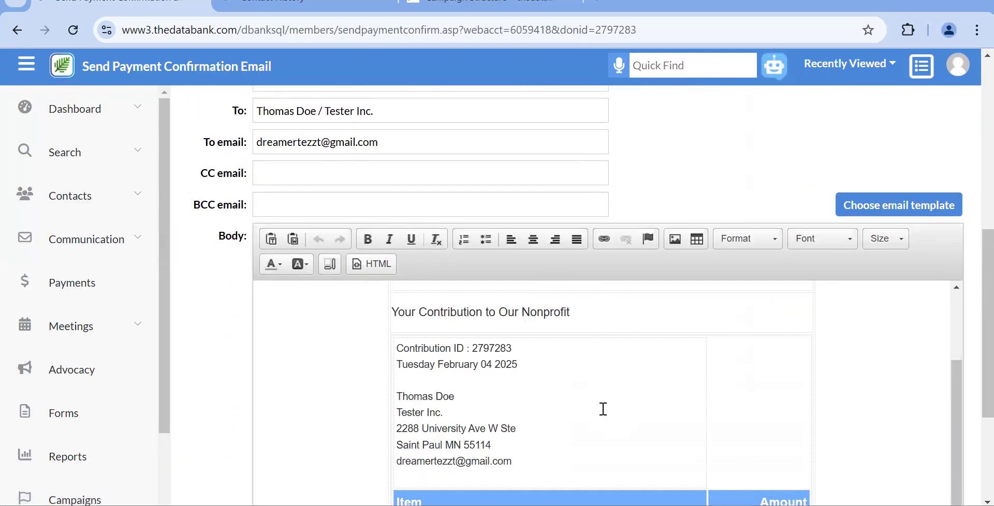
{"action": "scroll", "coordinate": [175, 469], "scroll_direction": "down", "scroll_amount": 3}
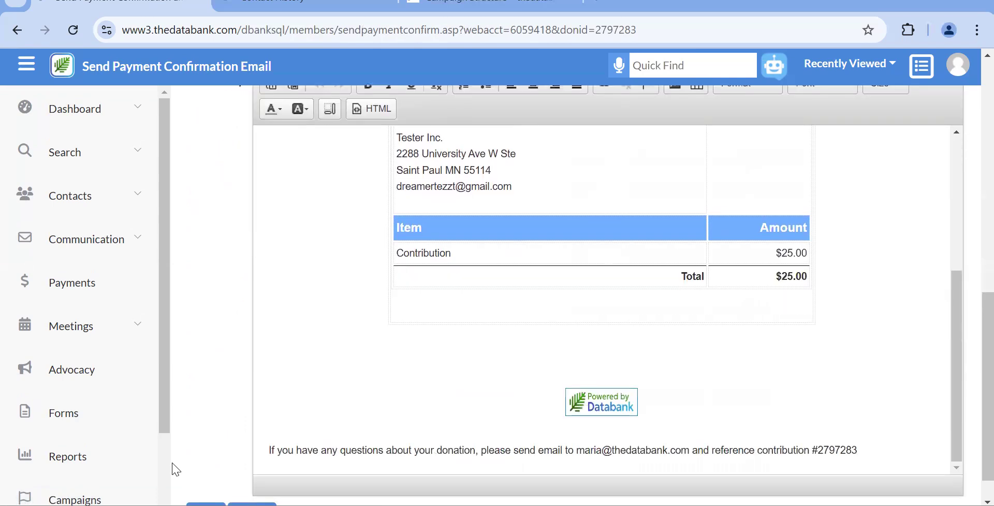
{"action": "scroll", "coordinate": [269, 421], "scroll_direction": "down", "scroll_amount": 1}
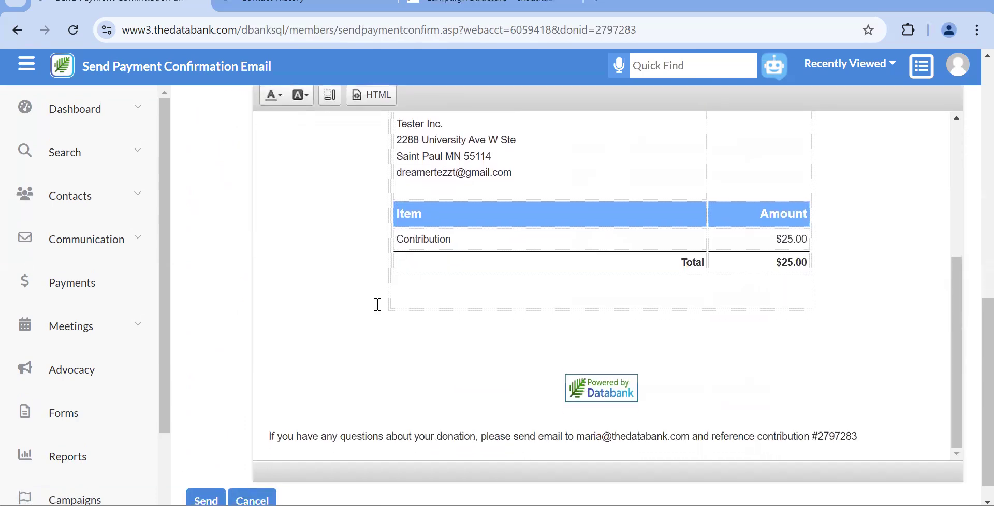
{"action": "scroll", "coordinate": [377, 304], "scroll_direction": "up", "scroll_amount": 3}
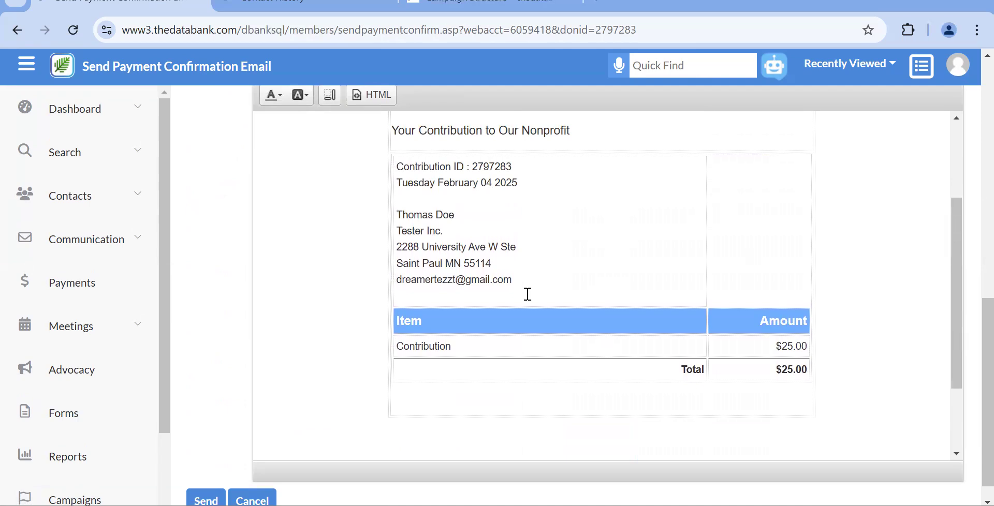
{"action": "scroll", "coordinate": [526, 293], "scroll_direction": "down", "scroll_amount": 1}
{"action": "scroll", "coordinate": [526, 293], "scroll_direction": "up", "scroll_amount": 5}
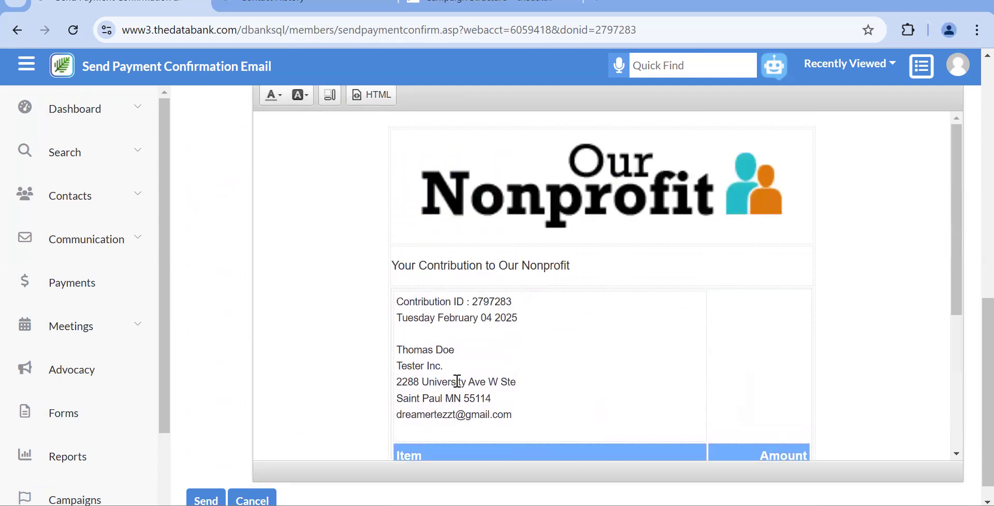
{"action": "scroll", "coordinate": [458, 381], "scroll_direction": "up", "scroll_amount": 2}
{"action": "scroll", "coordinate": [458, 380], "scroll_direction": "down", "scroll_amount": 6}
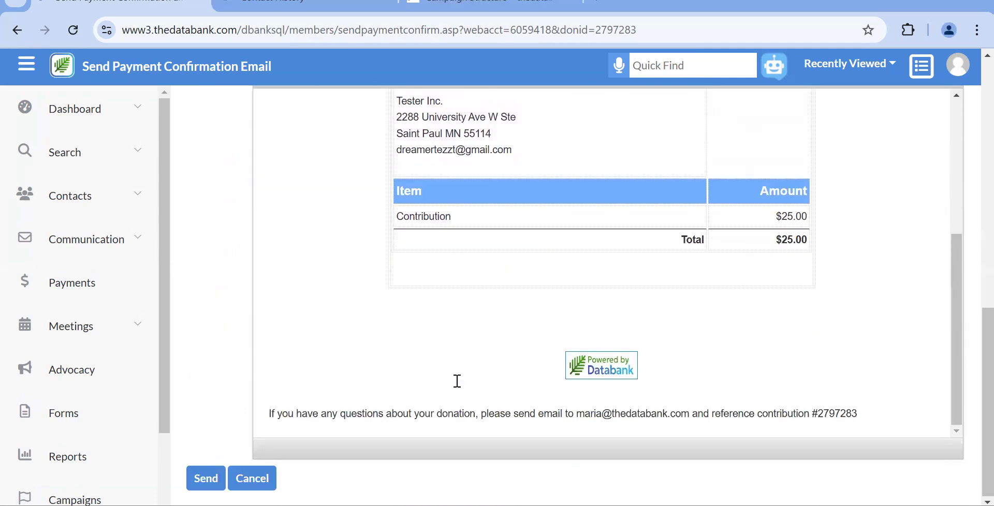
{"action": "scroll", "coordinate": [395, 440], "scroll_direction": "up", "scroll_amount": 5}
{"action": "scroll", "coordinate": [394, 439], "scroll_direction": "up", "scroll_amount": 5}
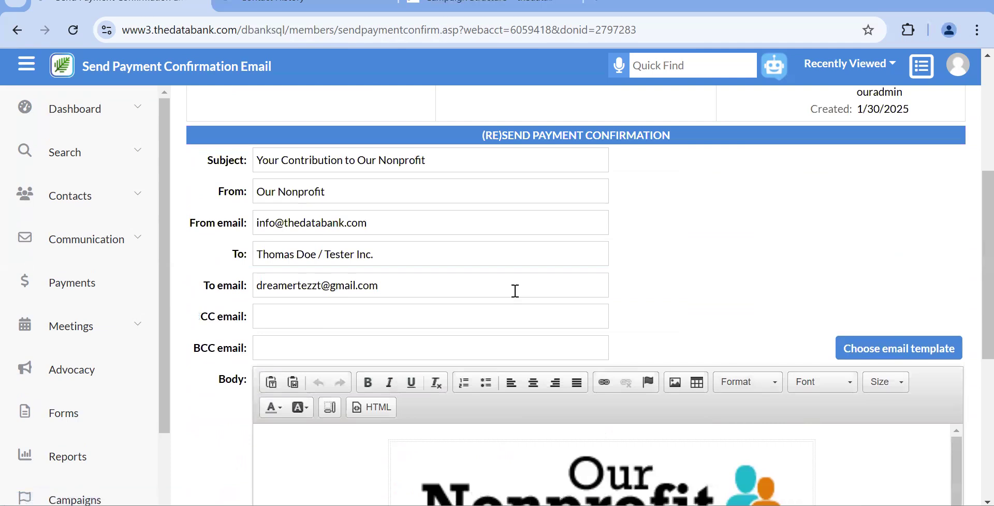
Dismiss the stray context menu and send the confirmation email.
{"action": "right_click", "coordinate": [515, 291]}
{"action": "left_click", "coordinate": [404, 293]}
{"action": "scroll", "coordinate": [405, 294], "scroll_direction": "down", "scroll_amount": 6}
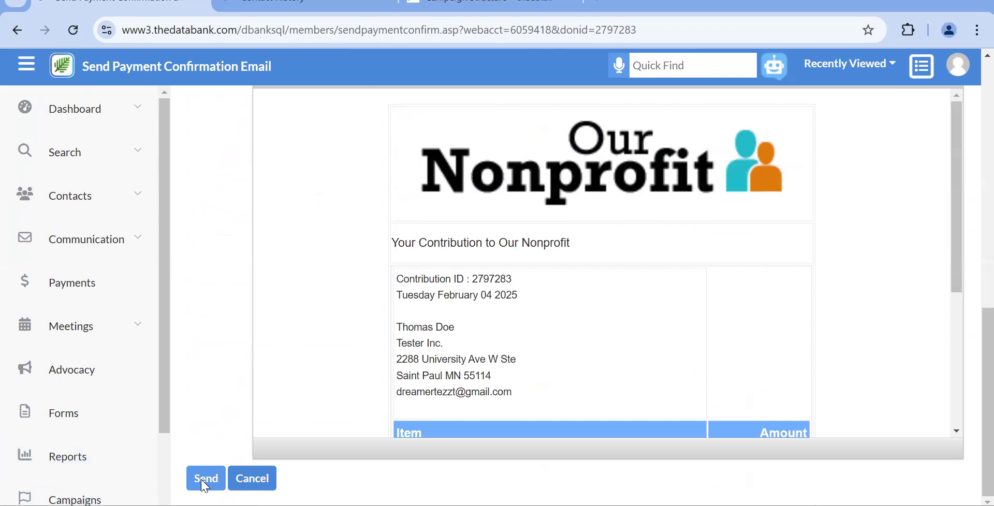
{"action": "left_click", "coordinate": [7, 39]}
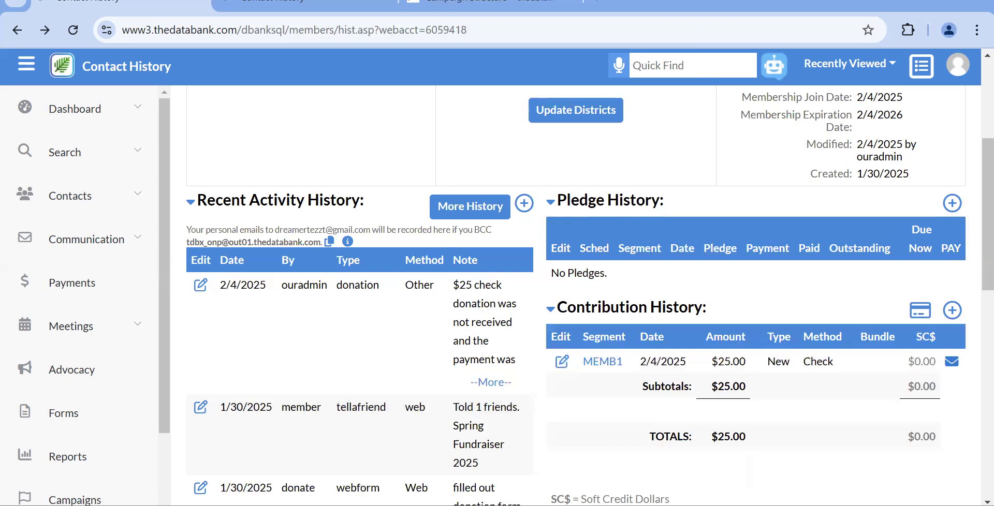
Start a blank payment record for the contact and bring up its Contribution Type choices.
{"action": "left_click", "coordinate": [924, 315]}
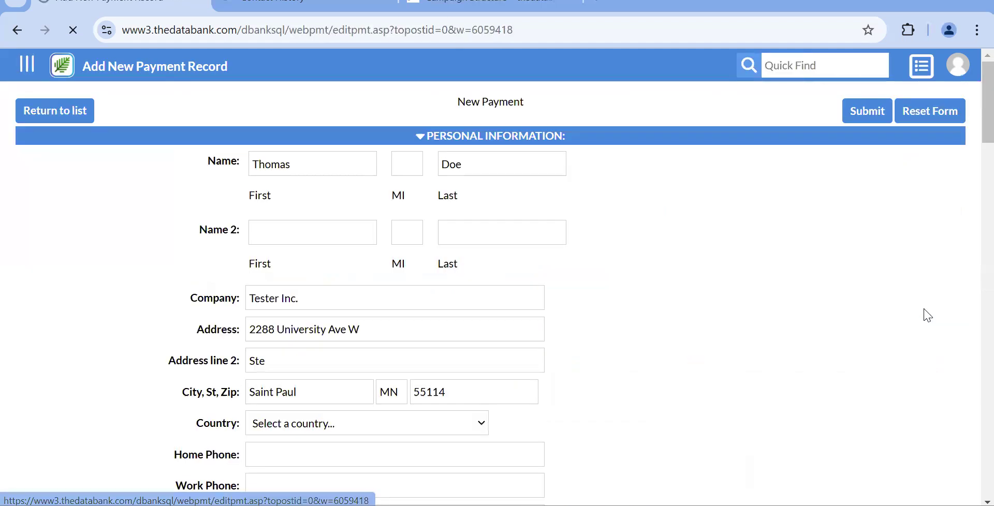
{"action": "scroll", "coordinate": [927, 315], "scroll_direction": "down", "scroll_amount": 3}
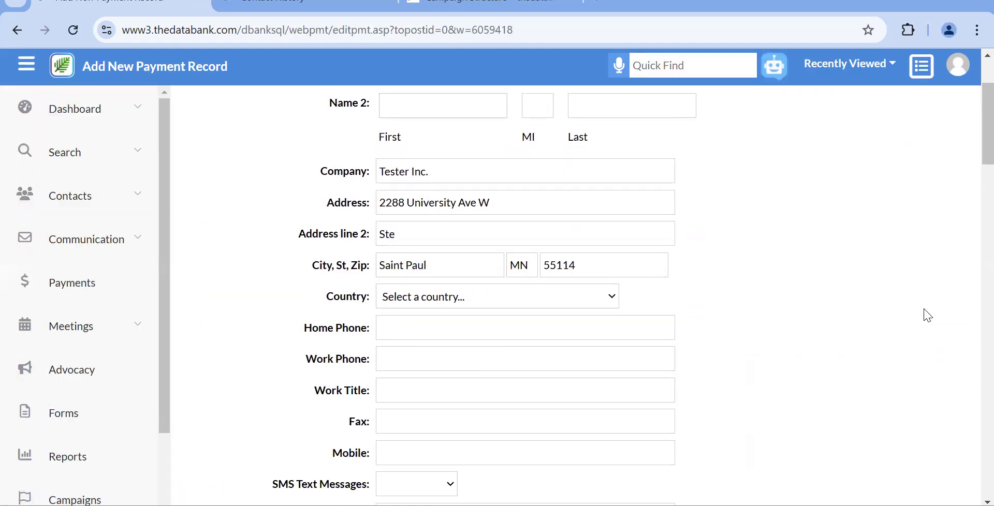
{"action": "scroll", "coordinate": [927, 315], "scroll_direction": "down", "scroll_amount": 18}
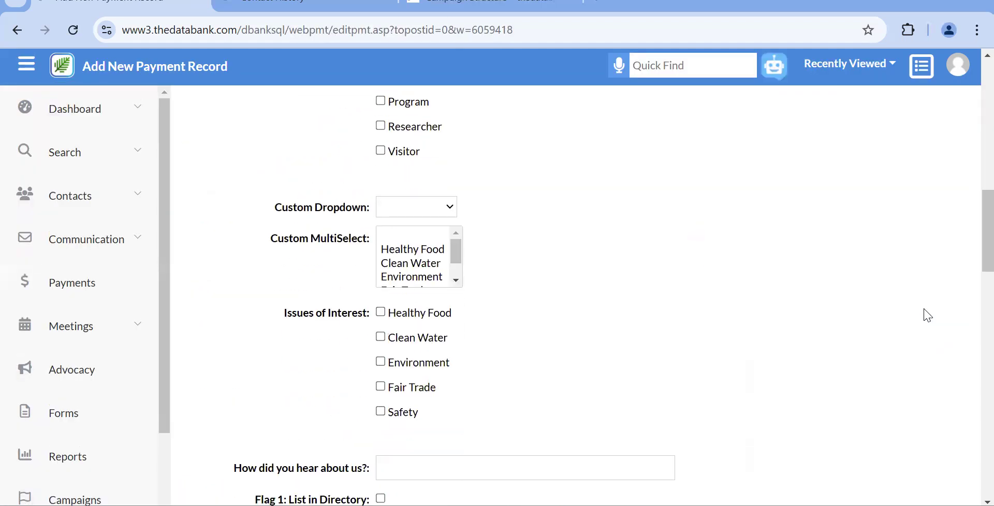
{"action": "scroll", "coordinate": [928, 315], "scroll_direction": "down", "scroll_amount": 8}
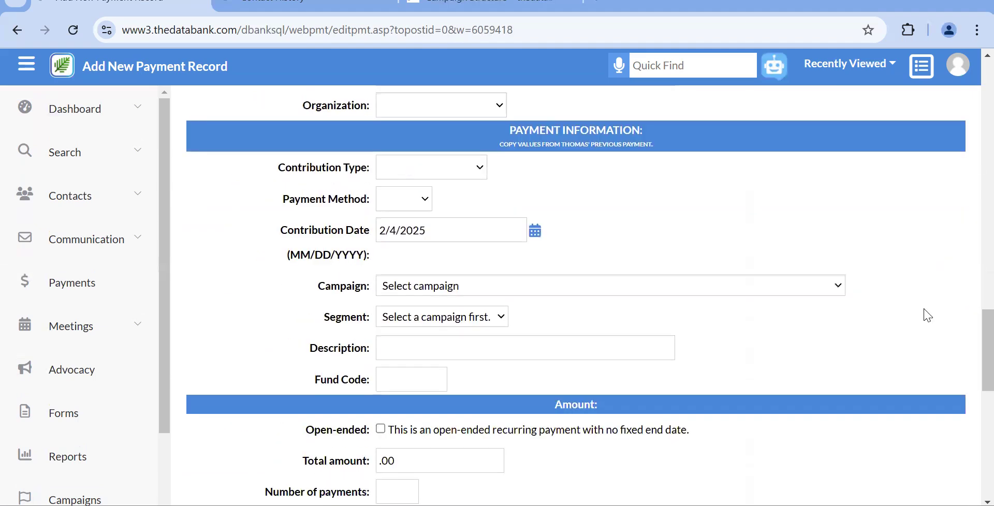
{"action": "scroll", "coordinate": [928, 315], "scroll_direction": "down", "scroll_amount": 2}
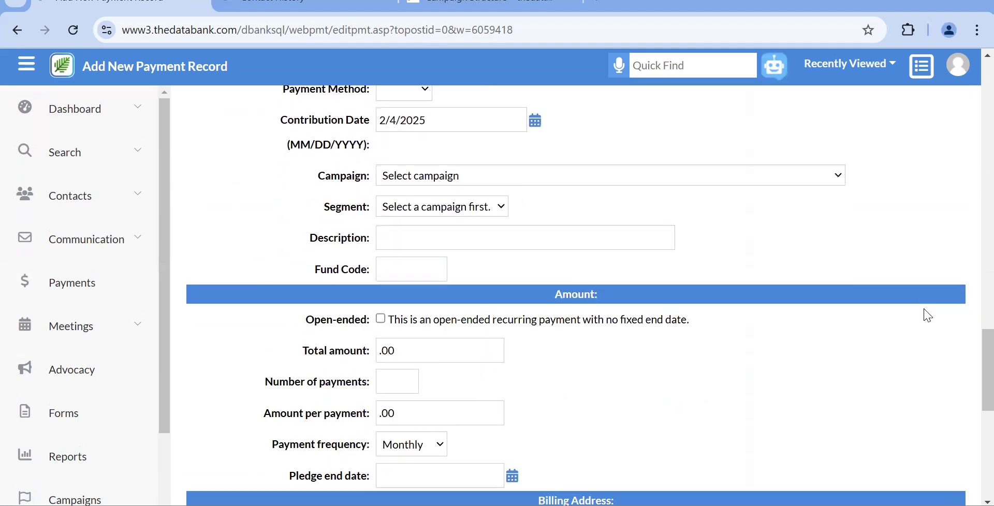
{"action": "scroll", "coordinate": [928, 316], "scroll_direction": "down", "scroll_amount": 4}
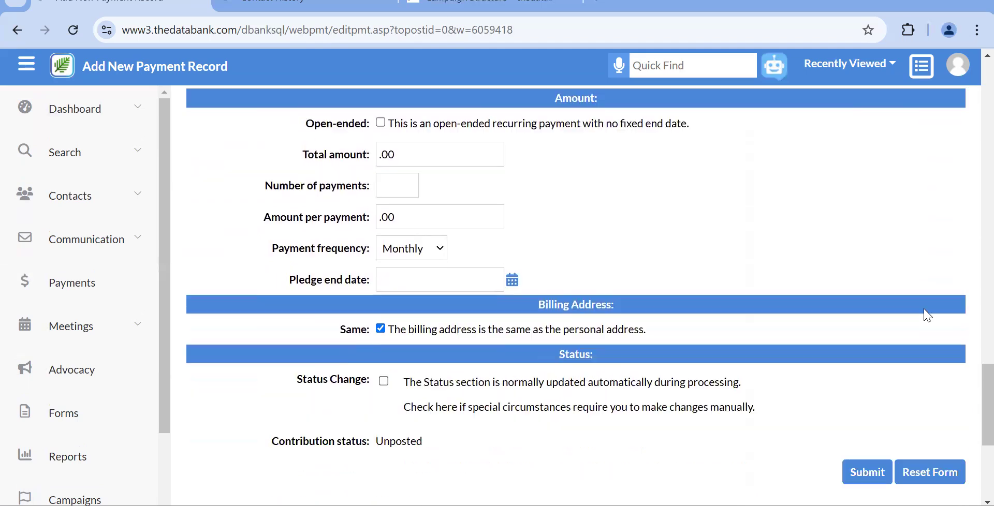
{"action": "scroll", "coordinate": [928, 316], "scroll_direction": "up", "scroll_amount": 7}
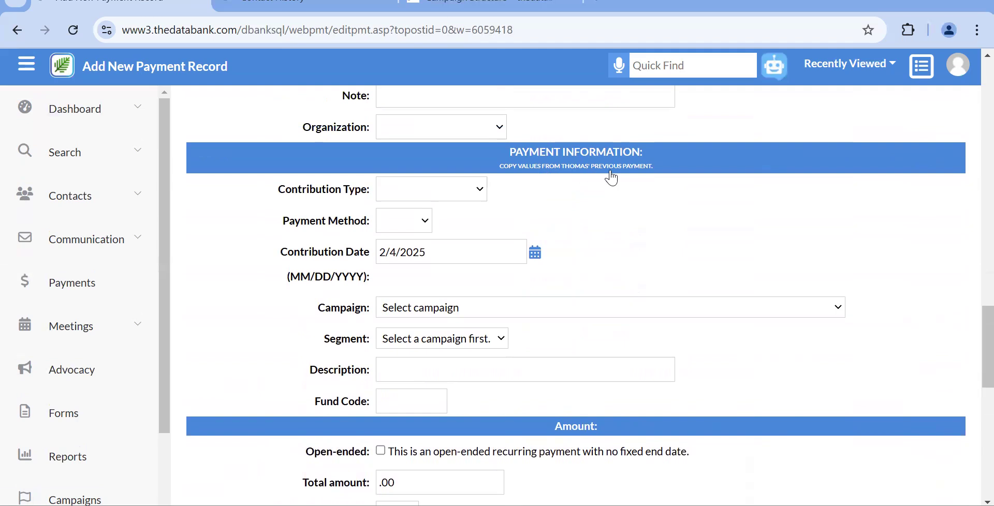
{"action": "left_click", "coordinate": [433, 200]}
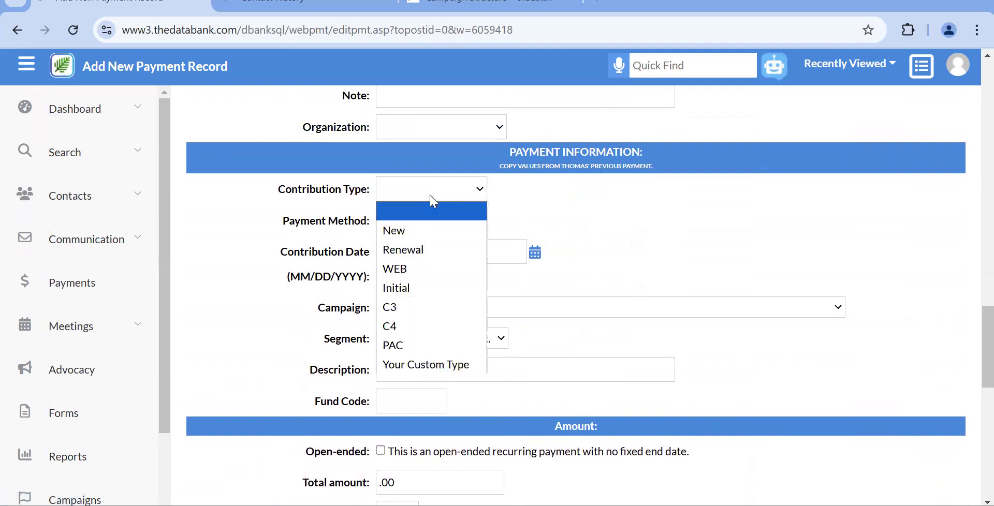
Set contribution type New and payment method Credit, leaving the payment gateway unchanged.
{"action": "left_click", "coordinate": [433, 229]}
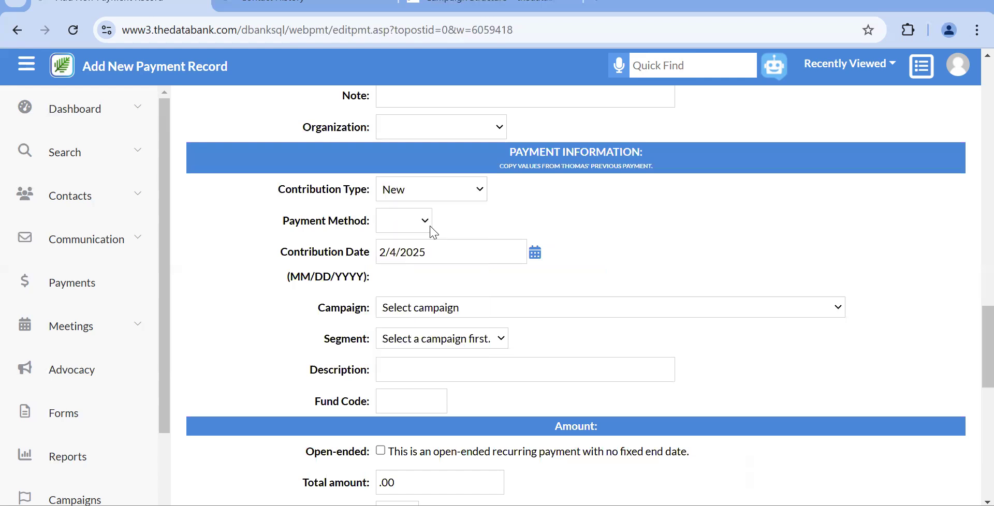
{"action": "left_click", "coordinate": [427, 230]}
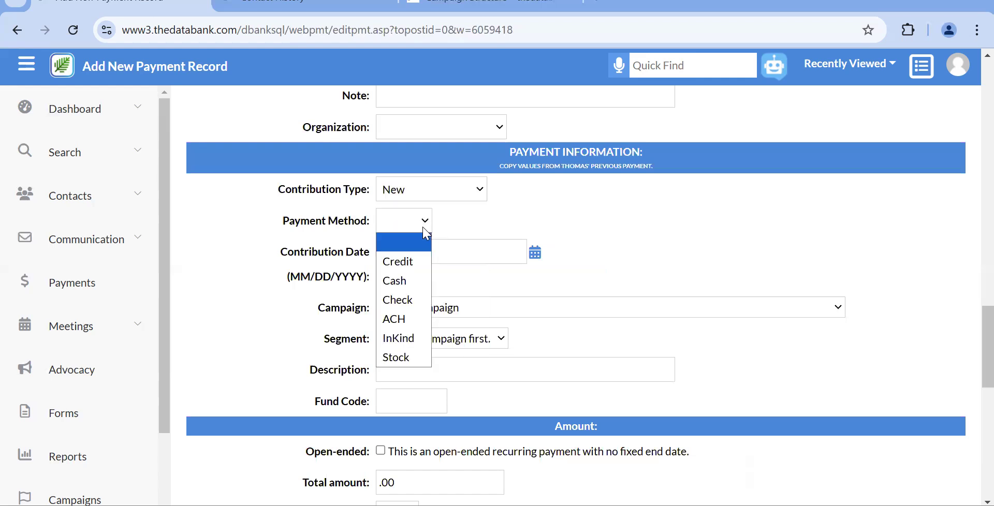
{"action": "left_click", "coordinate": [420, 264]}
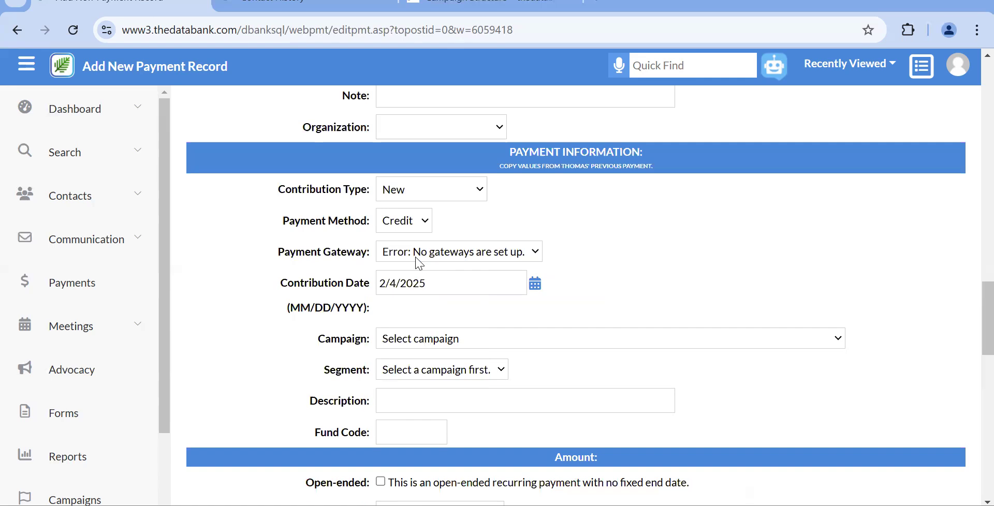
{"action": "scroll", "coordinate": [420, 264], "scroll_direction": "down", "scroll_amount": 2}
{"action": "left_click", "coordinate": [410, 165]}
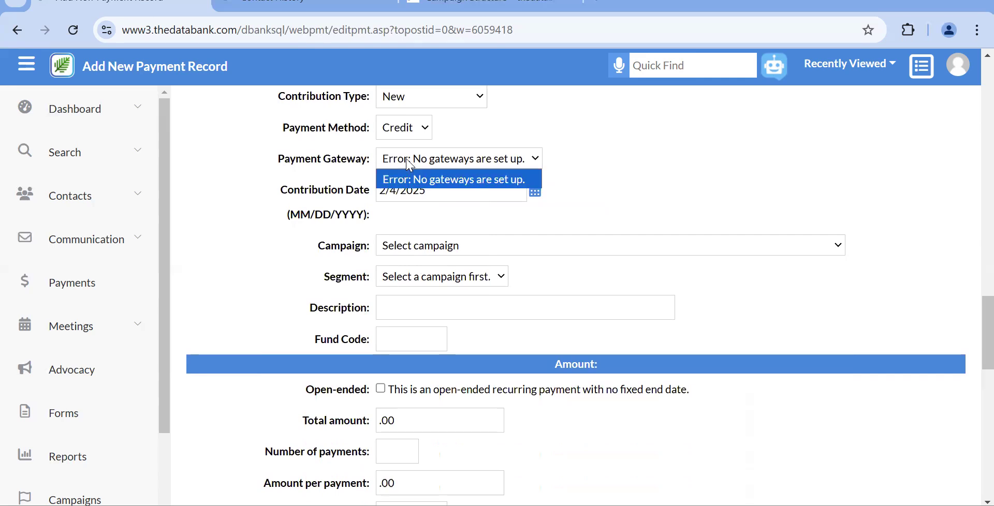
{"action": "left_click", "coordinate": [338, 219]}
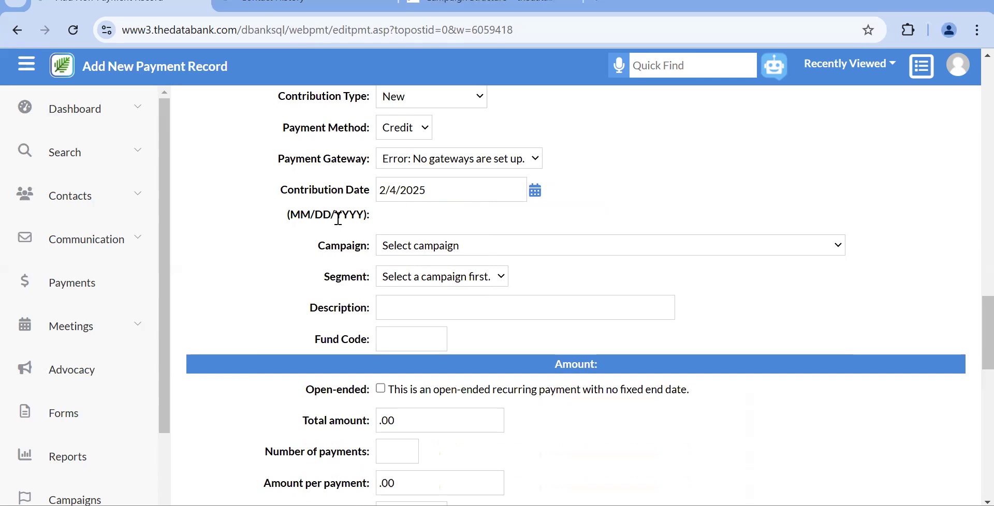
{"action": "scroll", "coordinate": [338, 218], "scroll_direction": "down", "scroll_amount": 3}
{"action": "scroll", "coordinate": [338, 219], "scroll_direction": "down", "scroll_amount": 3}
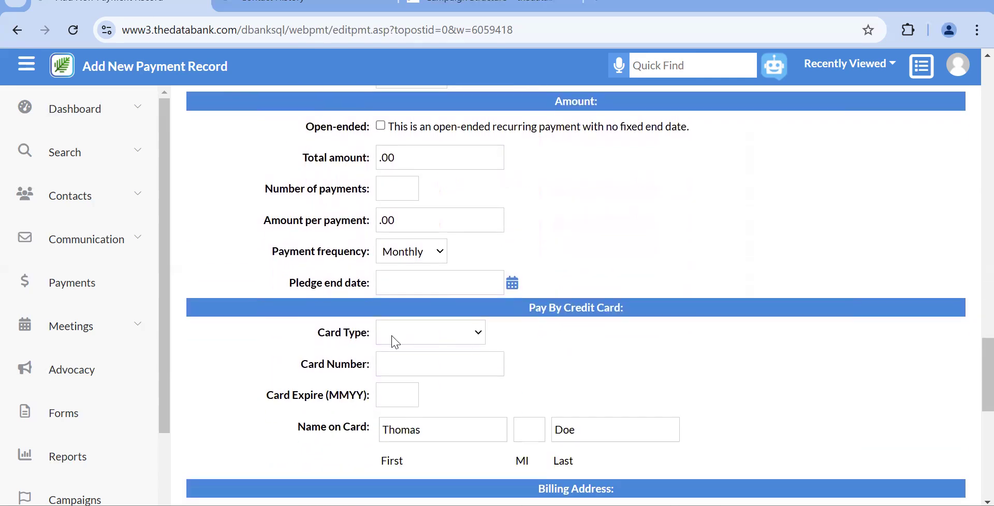
{"action": "scroll", "coordinate": [411, 373], "scroll_direction": "up", "scroll_amount": 3}
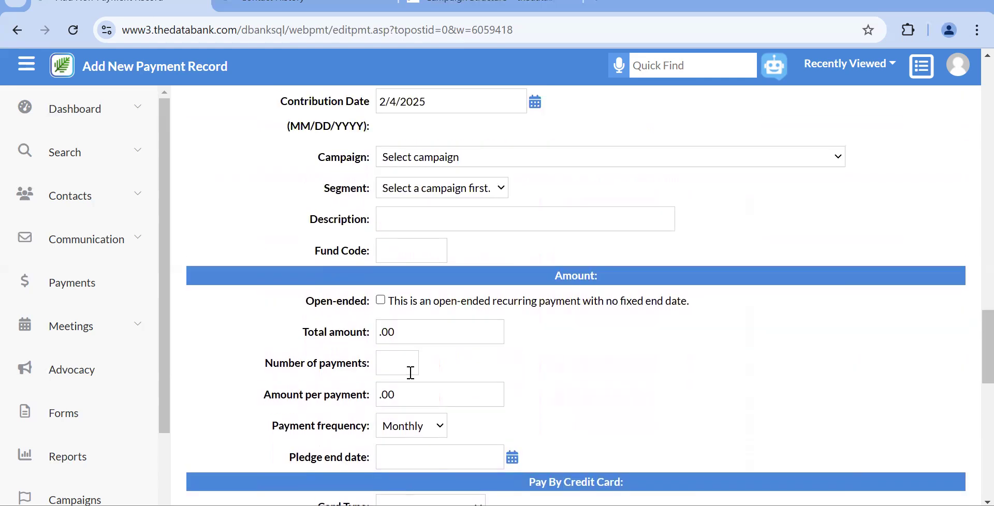
{"action": "scroll", "coordinate": [411, 373], "scroll_direction": "up", "scroll_amount": 3}
Switch the payment method to ACH and review the bank transfer section.
{"action": "left_click", "coordinate": [402, 176]}
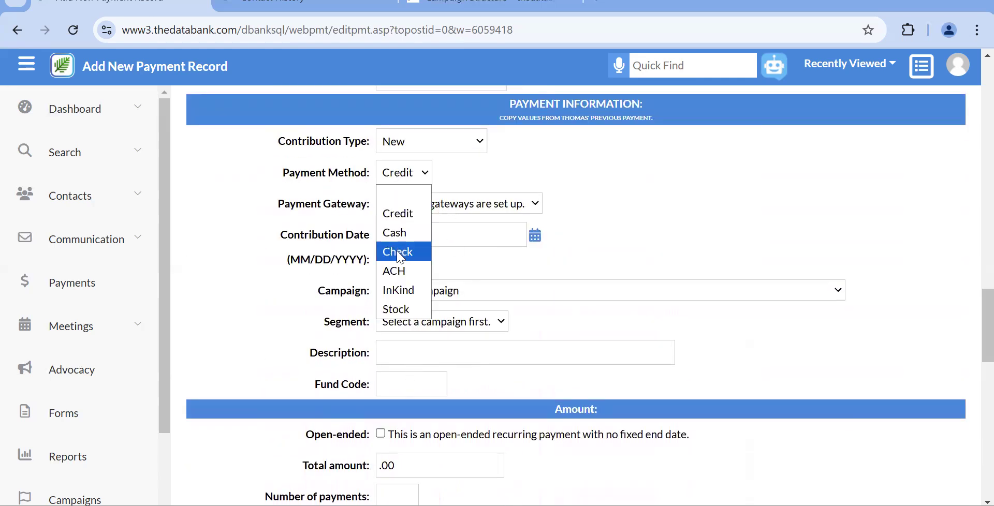
{"action": "left_click", "coordinate": [399, 276]}
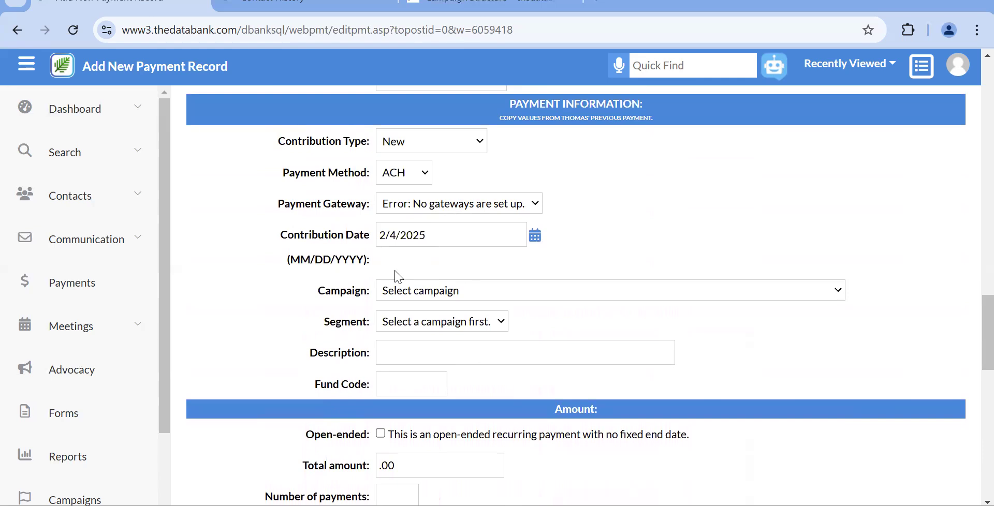
{"action": "scroll", "coordinate": [399, 277], "scroll_direction": "down", "scroll_amount": 5}
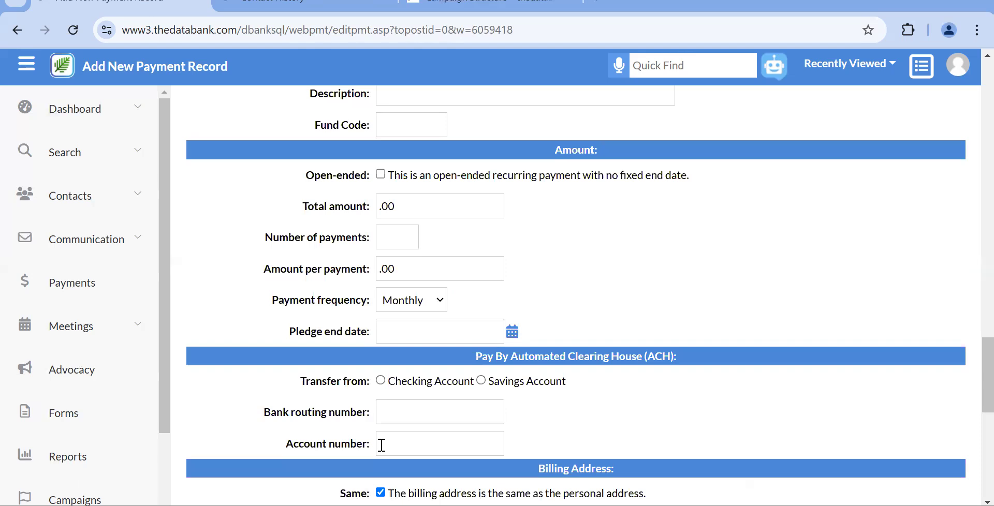
{"action": "scroll", "coordinate": [382, 449], "scroll_direction": "up", "scroll_amount": 2}
{"action": "scroll", "coordinate": [384, 451], "scroll_direction": "up", "scroll_amount": 2}
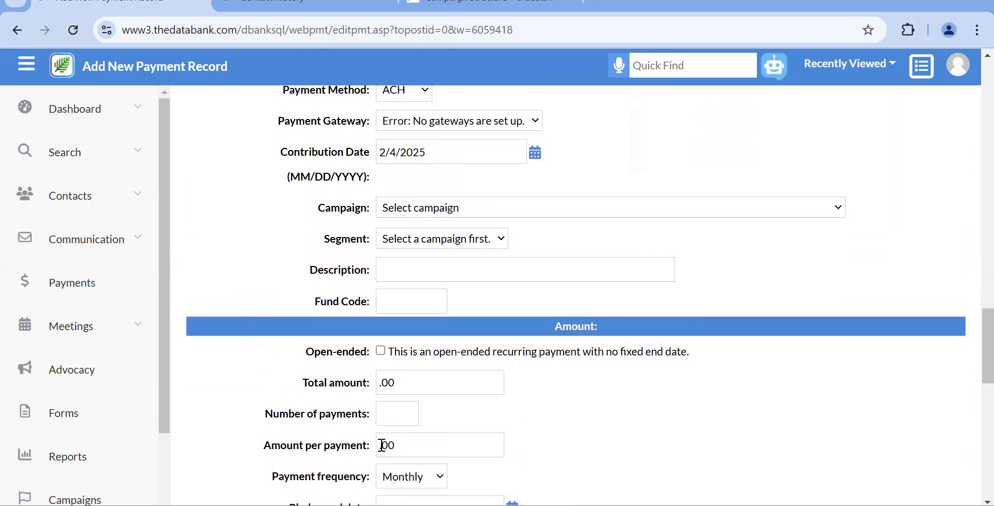
{"action": "left_click", "coordinate": [458, 207]}
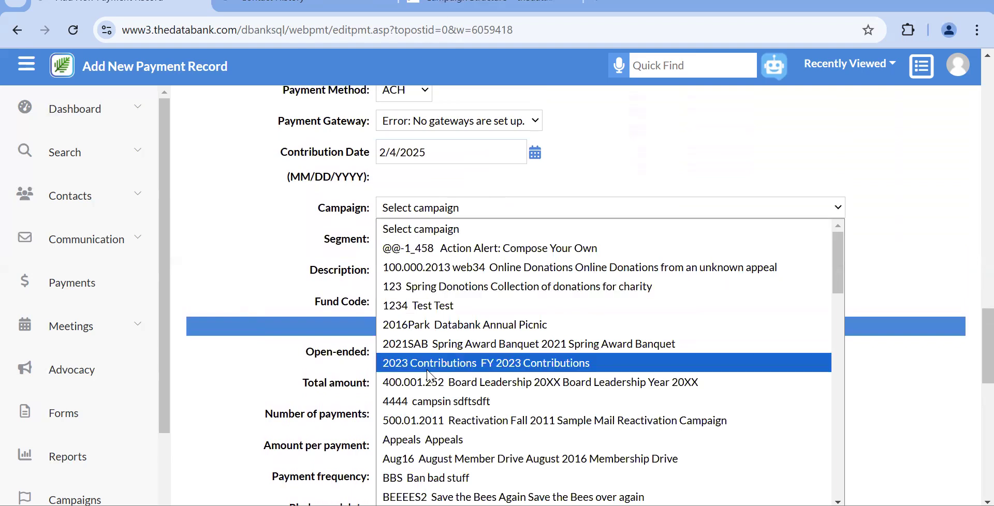
{"action": "left_click", "coordinate": [295, 300]}
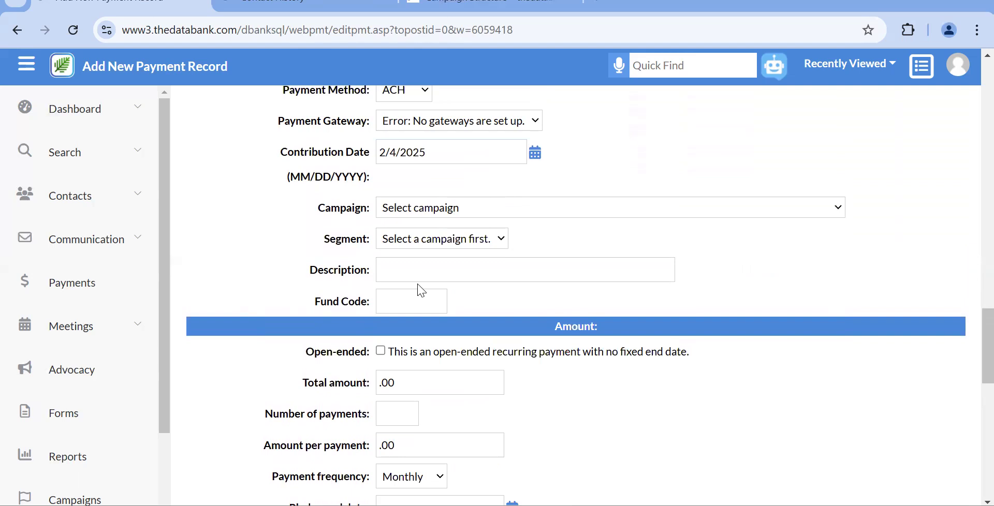
{"action": "scroll", "coordinate": [421, 291], "scroll_direction": "down", "scroll_amount": 1}
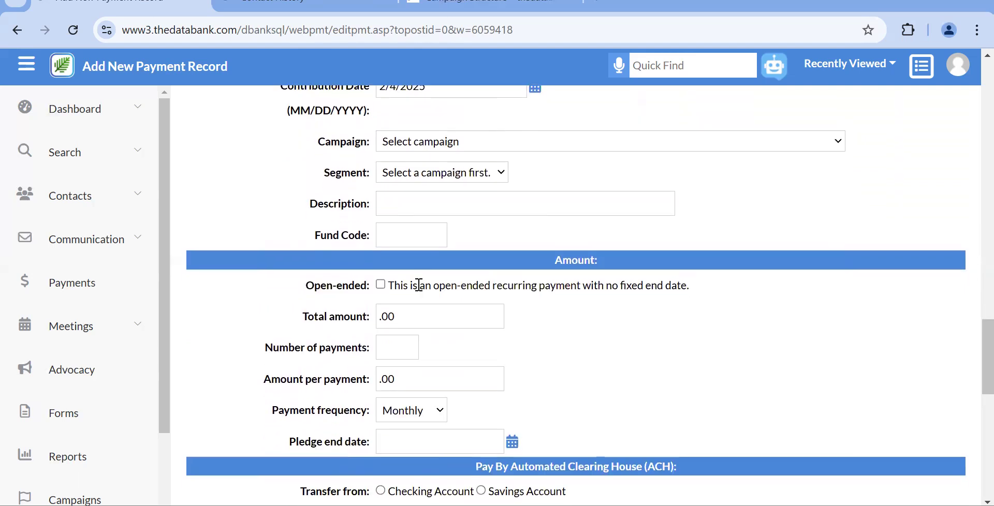
{"action": "scroll", "coordinate": [419, 285], "scroll_direction": "down", "scroll_amount": 2}
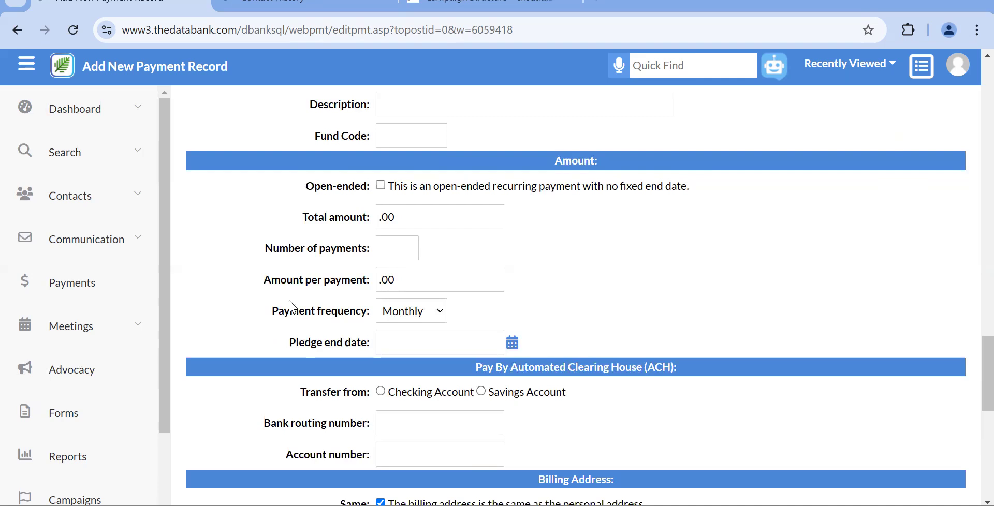
Go to the Web Payments list of 144 payments and start a fresh Add Payment record.
{"action": "left_click", "coordinate": [134, 280]}
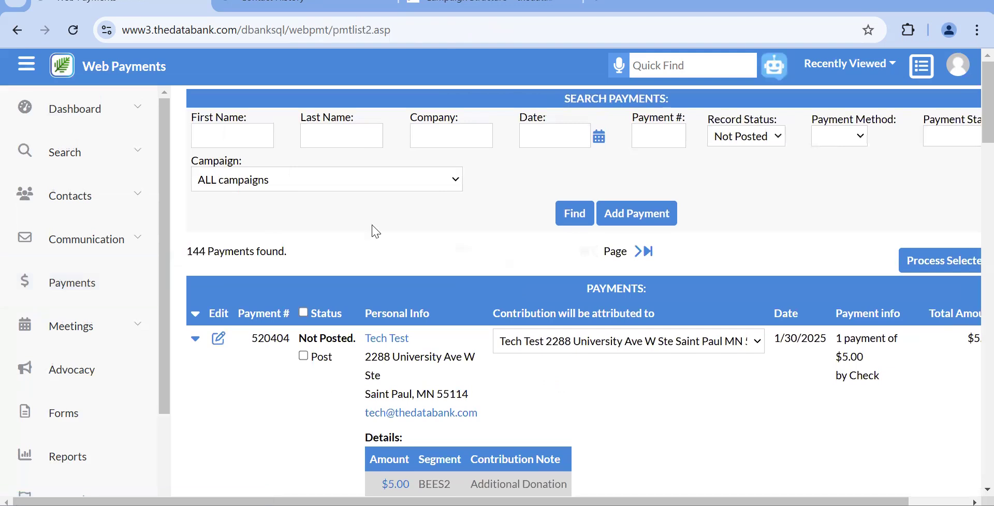
{"action": "scroll", "coordinate": [395, 237], "scroll_direction": "down", "scroll_amount": 1}
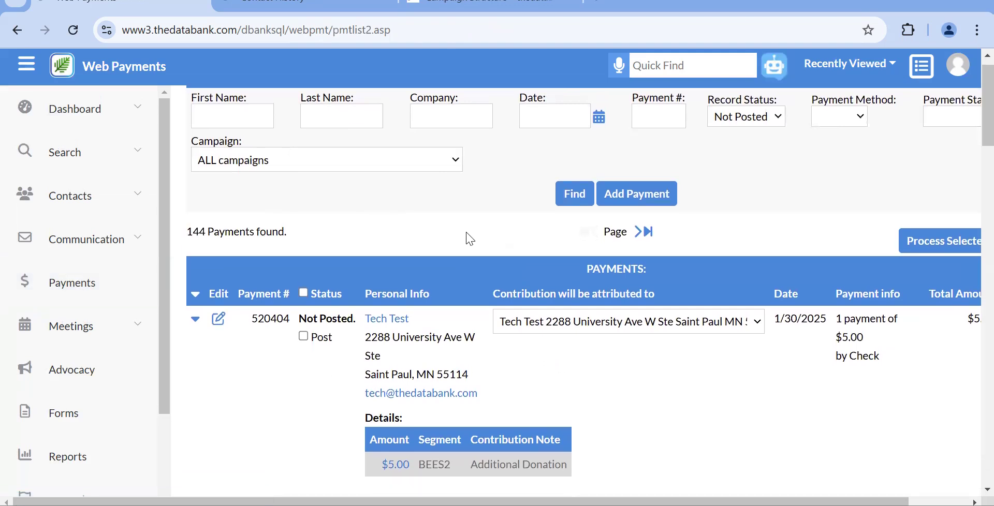
{"action": "scroll", "coordinate": [365, 239], "scroll_direction": "up", "scroll_amount": 1}
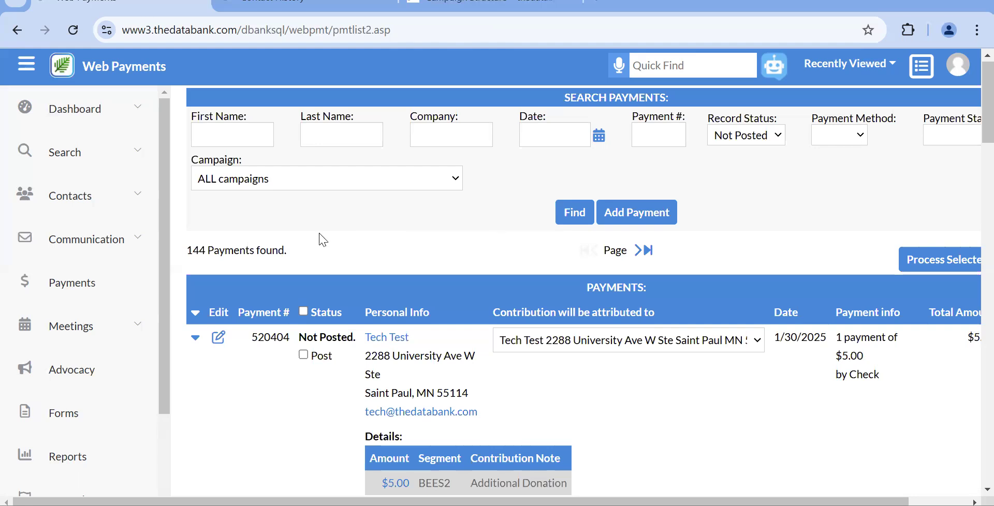
{"action": "left_click", "coordinate": [650, 223]}
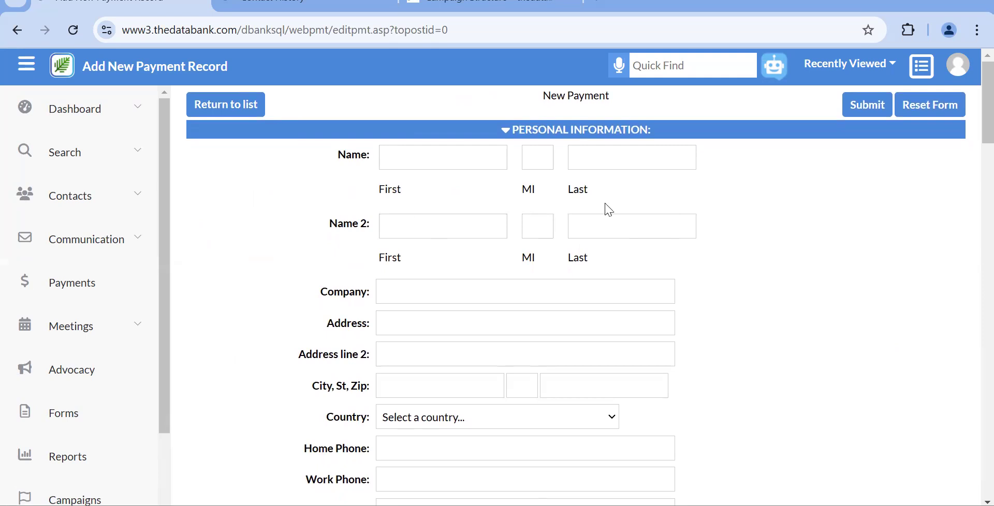
Scroll the blank payment form from Personal Information down to the Submit and Reset Form buttons.
{"action": "scroll", "coordinate": [606, 206], "scroll_direction": "down", "scroll_amount": 1}
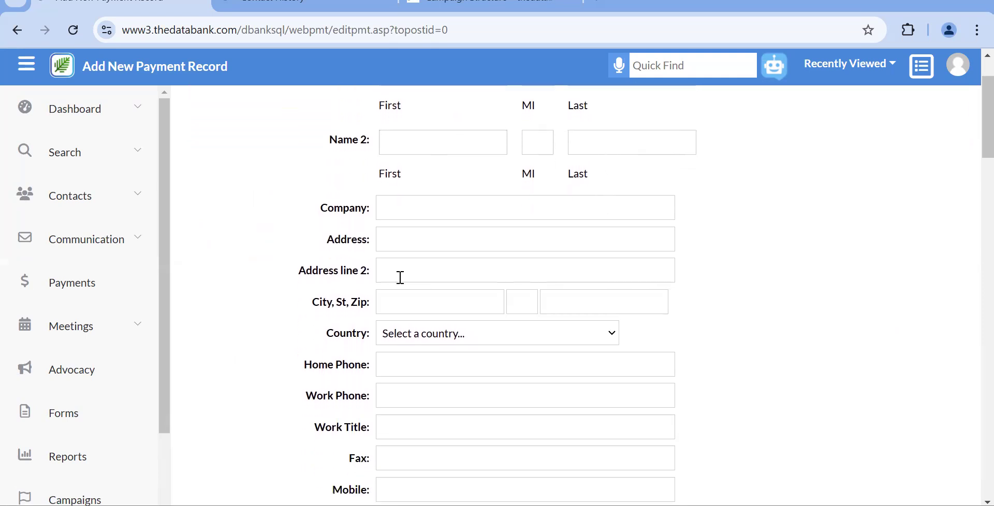
{"action": "scroll", "coordinate": [424, 354], "scroll_direction": "down", "scroll_amount": 1}
{"action": "scroll", "coordinate": [424, 355], "scroll_direction": "down", "scroll_amount": 4}
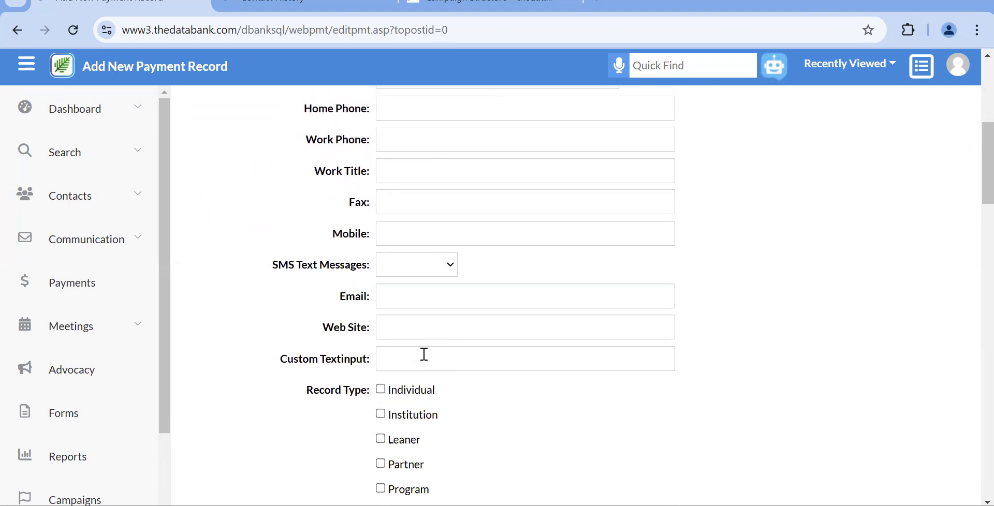
{"action": "scroll", "coordinate": [395, 257], "scroll_direction": "down", "scroll_amount": 2}
{"action": "scroll", "coordinate": [395, 257], "scroll_direction": "down", "scroll_amount": 2}
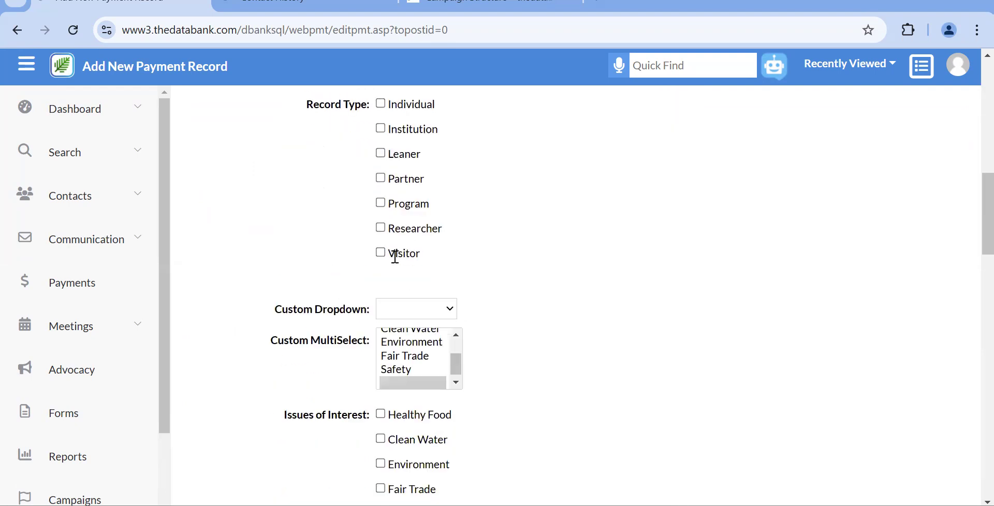
{"action": "scroll", "coordinate": [397, 264], "scroll_direction": "down", "scroll_amount": 4}
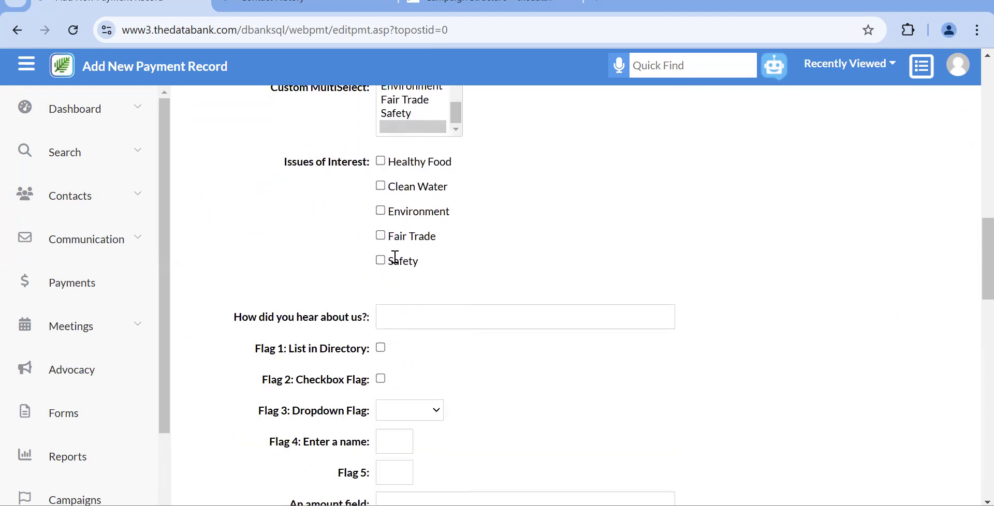
{"action": "scroll", "coordinate": [396, 261], "scroll_direction": "down", "scroll_amount": 2}
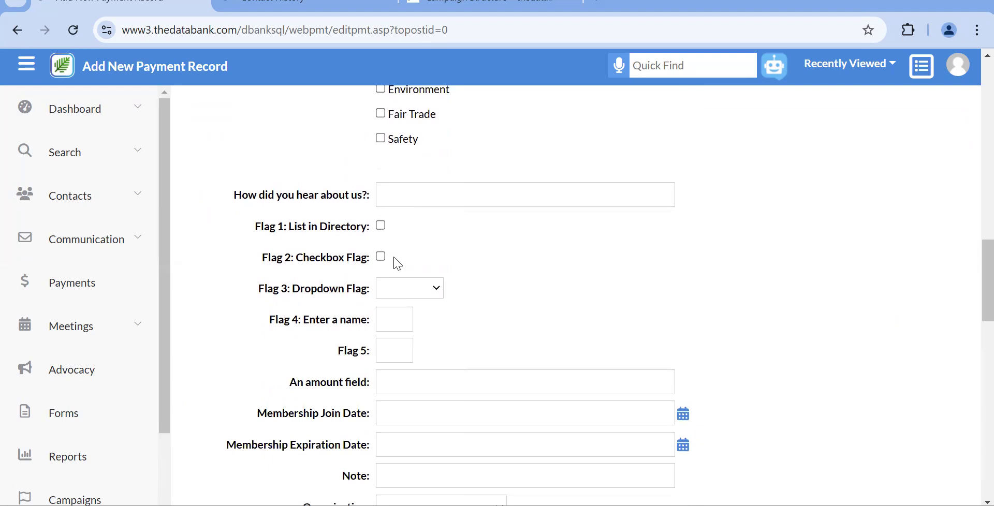
{"action": "scroll", "coordinate": [398, 264], "scroll_direction": "down", "scroll_amount": 6}
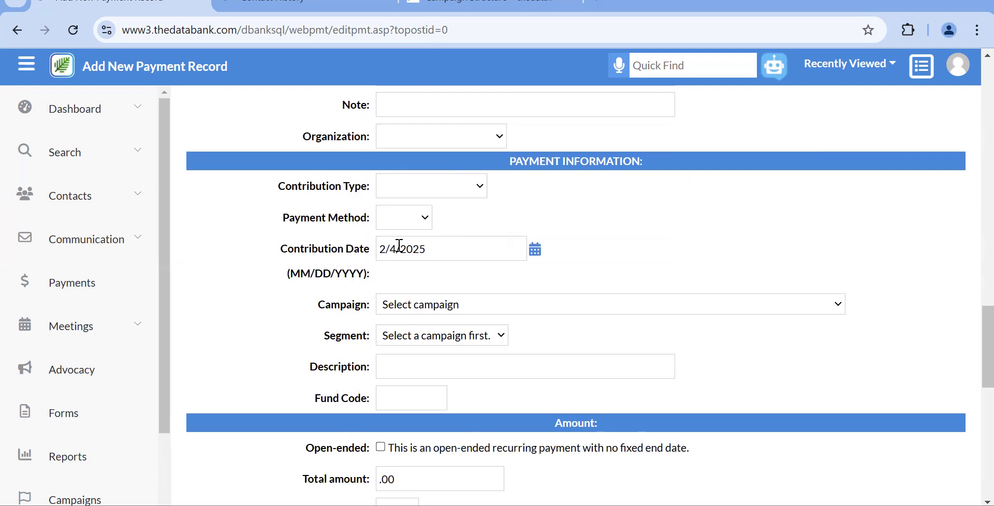
{"action": "scroll", "coordinate": [399, 245], "scroll_direction": "down", "scroll_amount": 1}
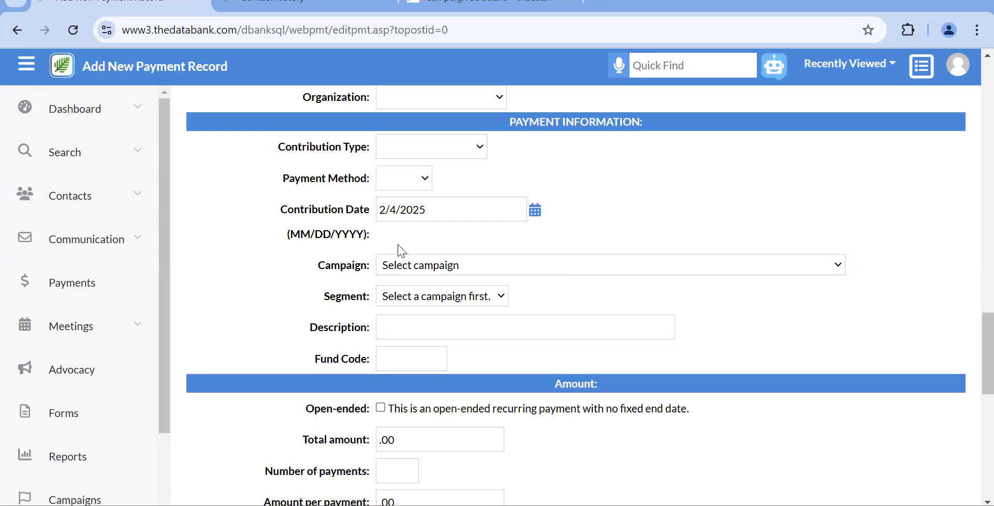
{"action": "scroll", "coordinate": [402, 251], "scroll_direction": "down", "scroll_amount": 6}
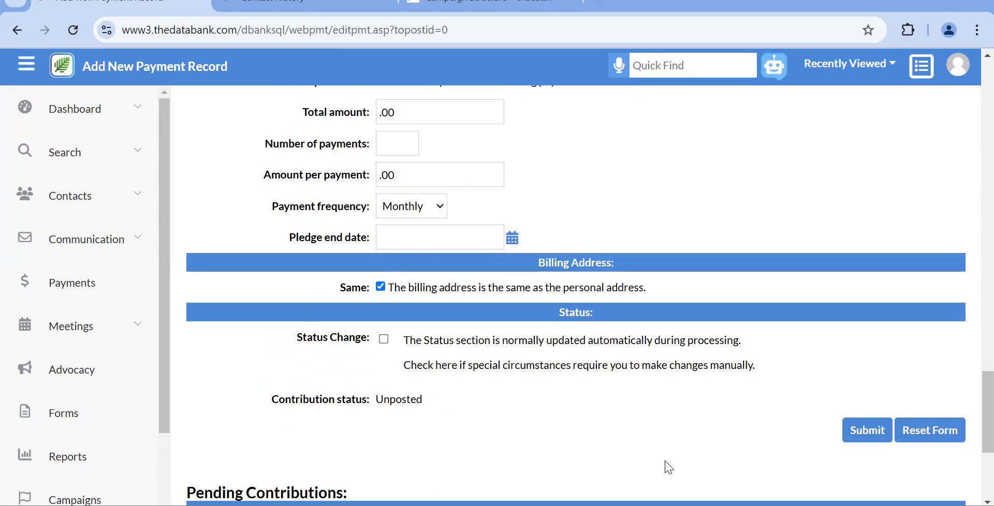
Return to the Web Payments list, then go to the Report Descriptions page.
{"action": "left_click", "coordinate": [72, 297]}
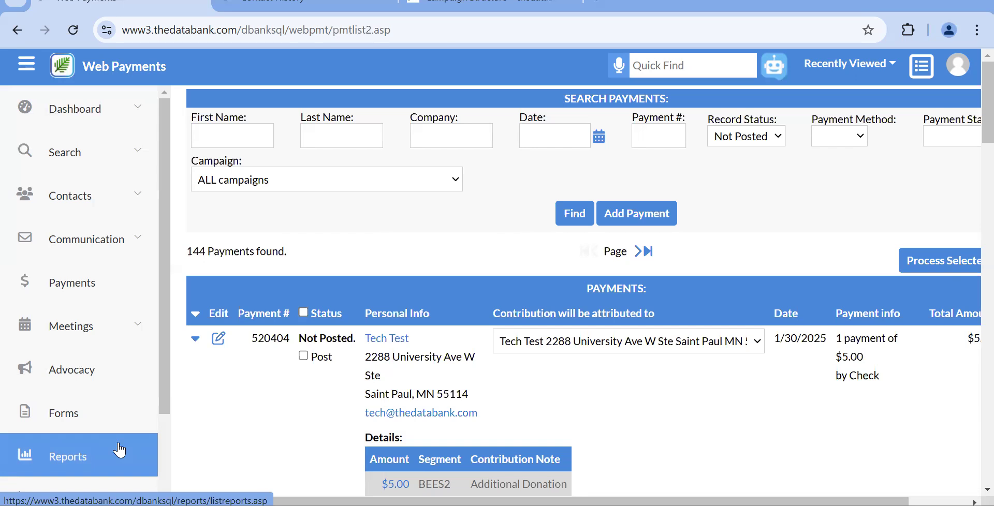
{"action": "left_click", "coordinate": [119, 450]}
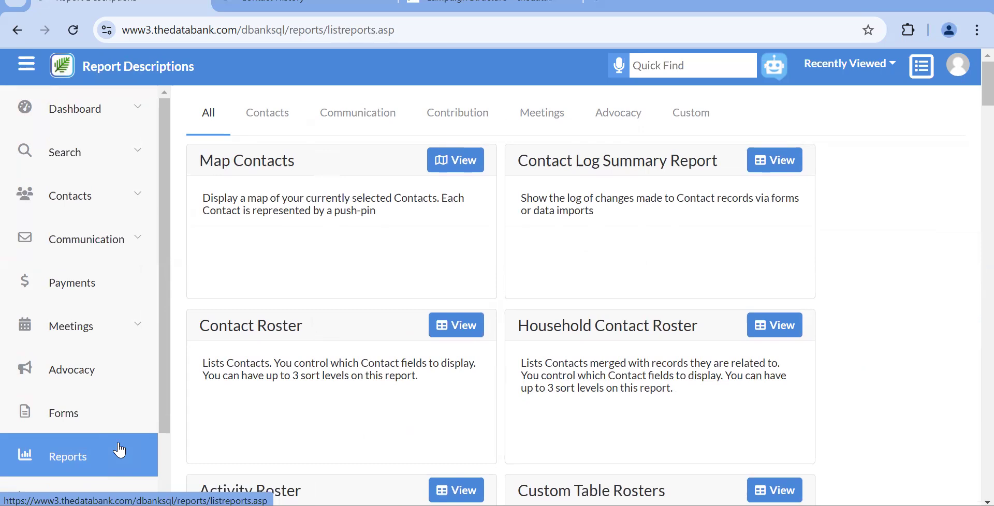
Filter to Contribution reports and browse down past Fundraising Roster, Campaign Detail and Hour by Hour.
{"action": "left_click", "coordinate": [467, 132]}
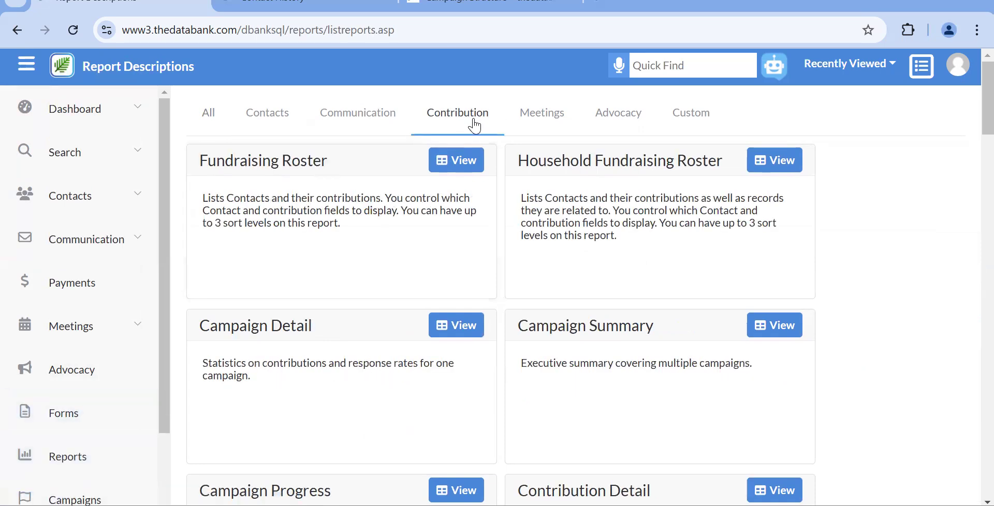
{"action": "scroll", "coordinate": [555, 356], "scroll_direction": "down", "scroll_amount": 6}
{"action": "scroll", "coordinate": [554, 355], "scroll_direction": "down", "scroll_amount": 10}
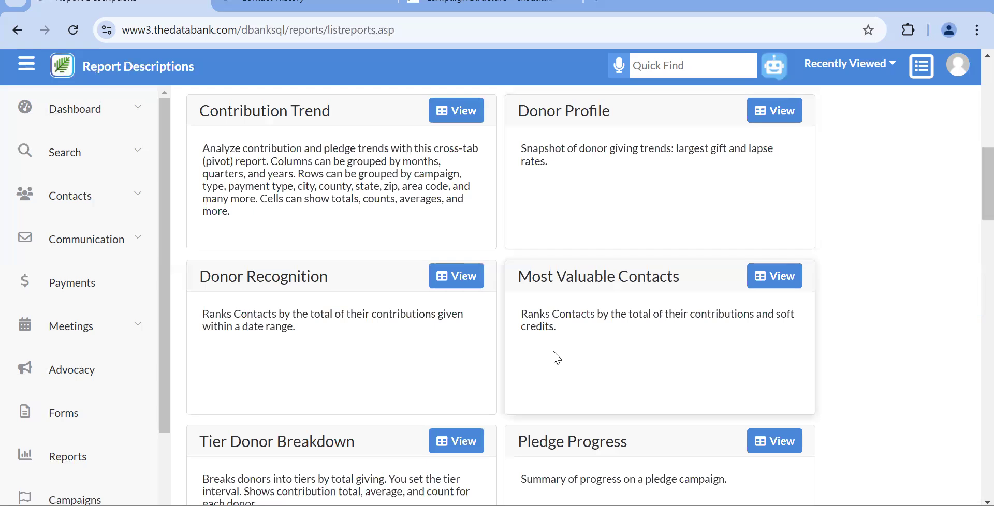
{"action": "scroll", "coordinate": [557, 357], "scroll_direction": "down", "scroll_amount": 13}
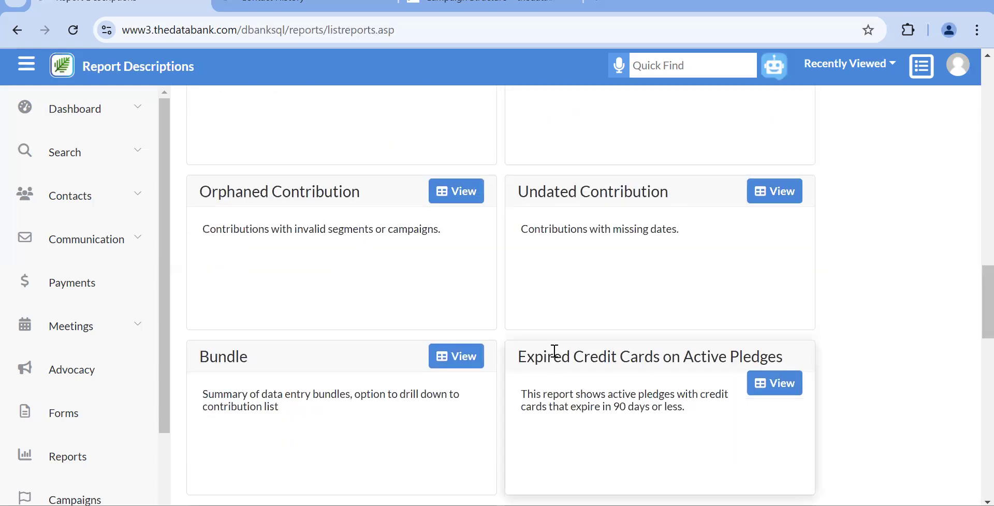
{"action": "scroll", "coordinate": [557, 357], "scroll_direction": "down", "scroll_amount": 7}
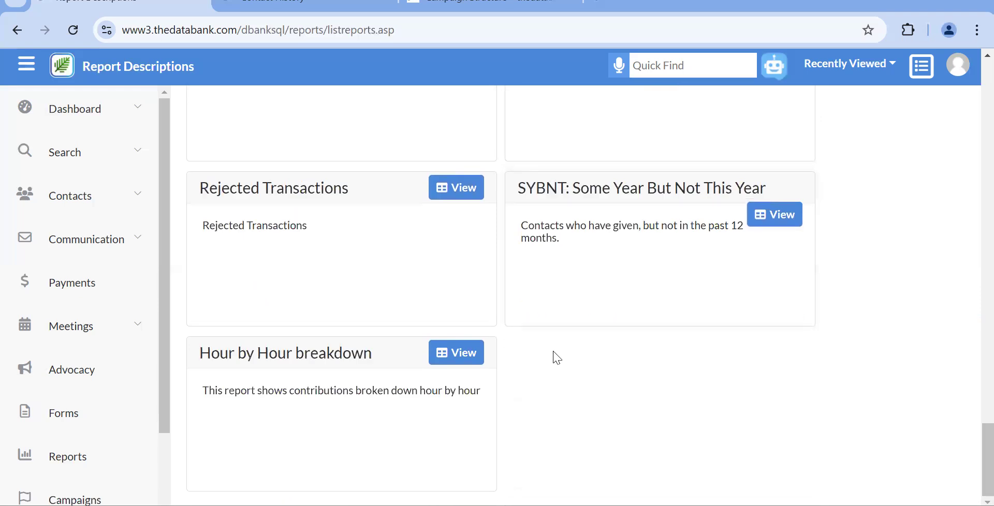
Find 'orph' on the page and view the Orphaned Contribution report.
{"action": "key", "text": "ctrl+f"}
{"action": "type", "text": "orph"}
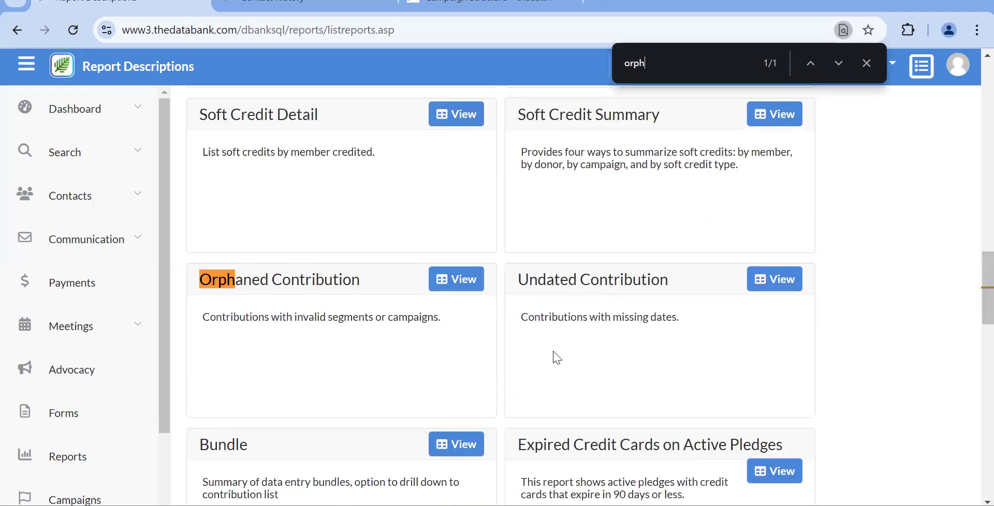
{"action": "left_click", "coordinate": [444, 287]}
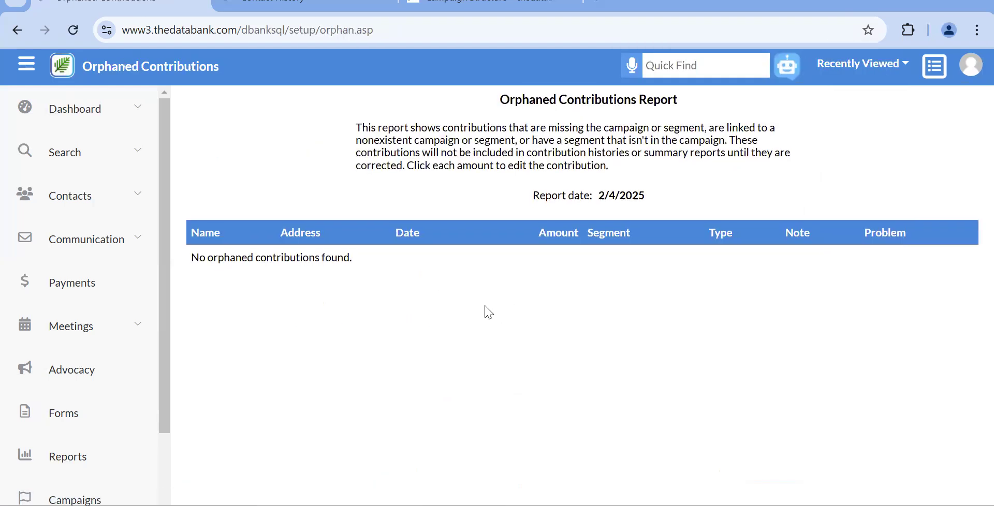